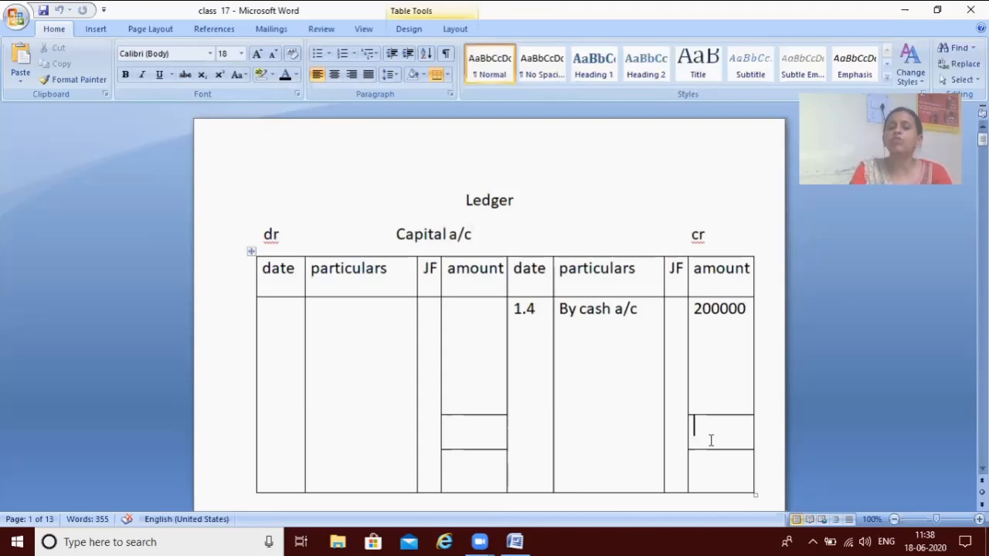
- Enter totals of 200000 in both the credit and debit total cells of the Capital a/c ledger
text(2)
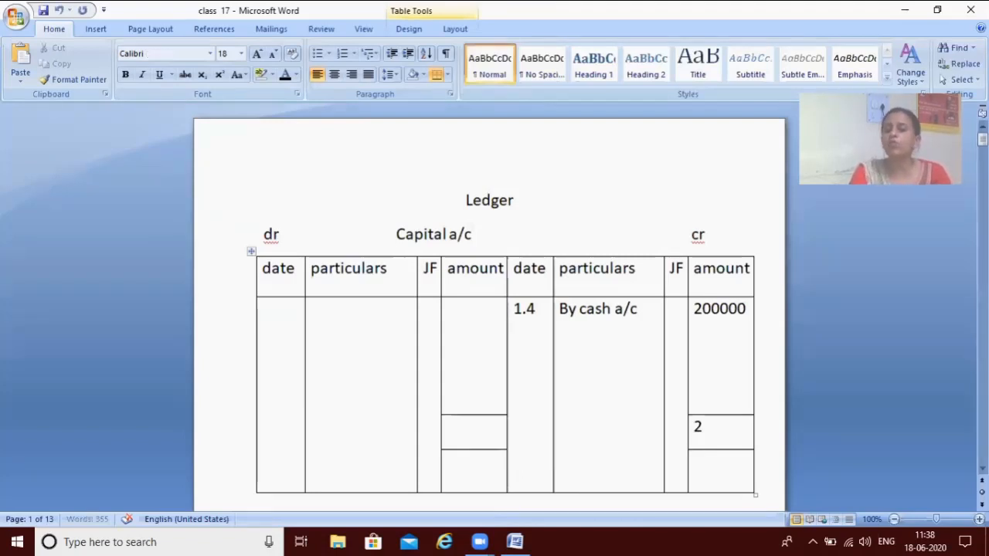
text(00000)
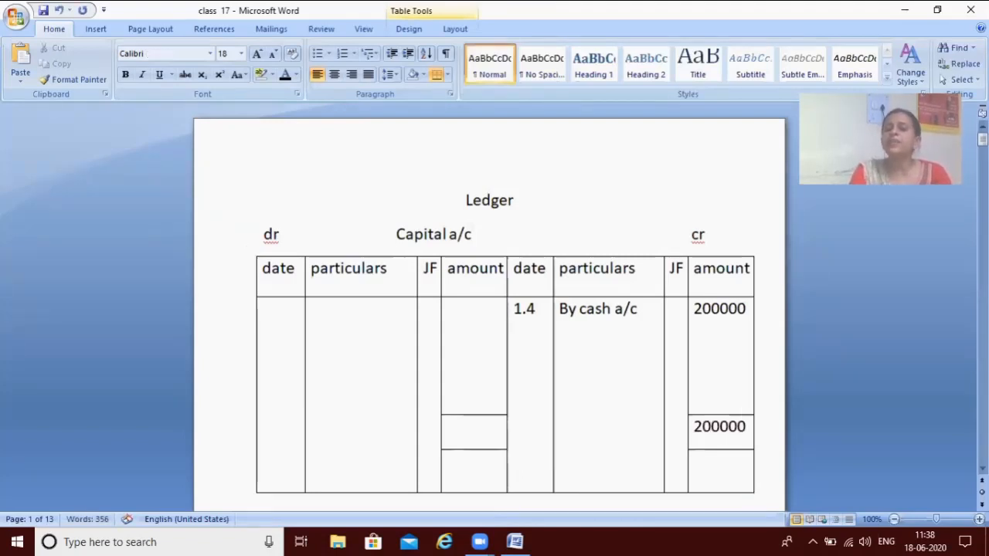
click(473, 431)
text(20)
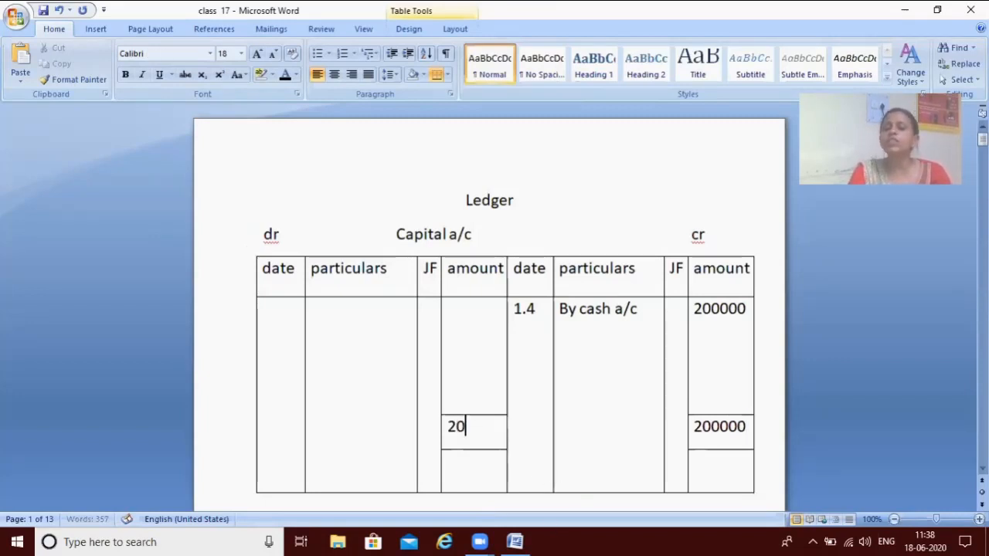
text(0000)
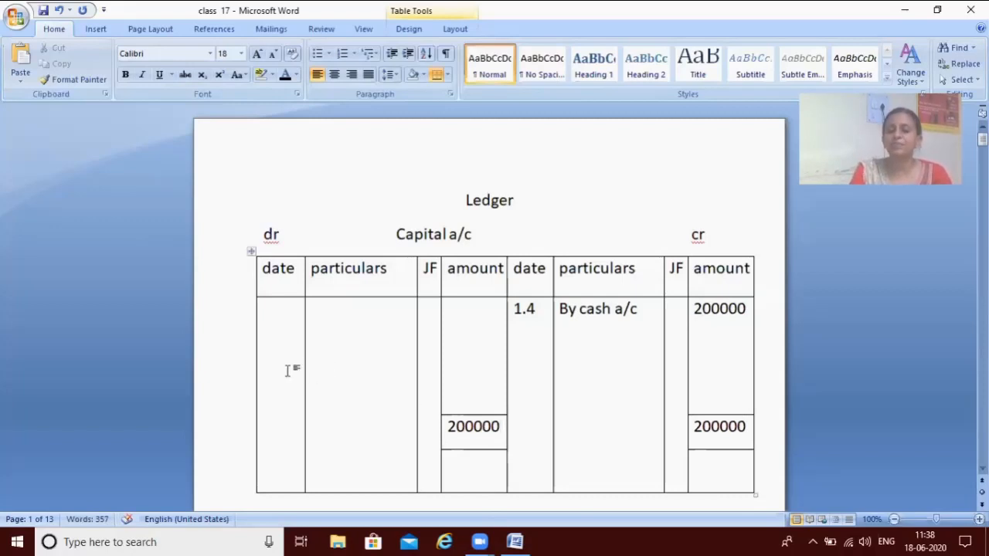
- Enter a balancing amount of 200000 dated 30.4 on the debit side of Capital a/c, above the total
click(455, 377)
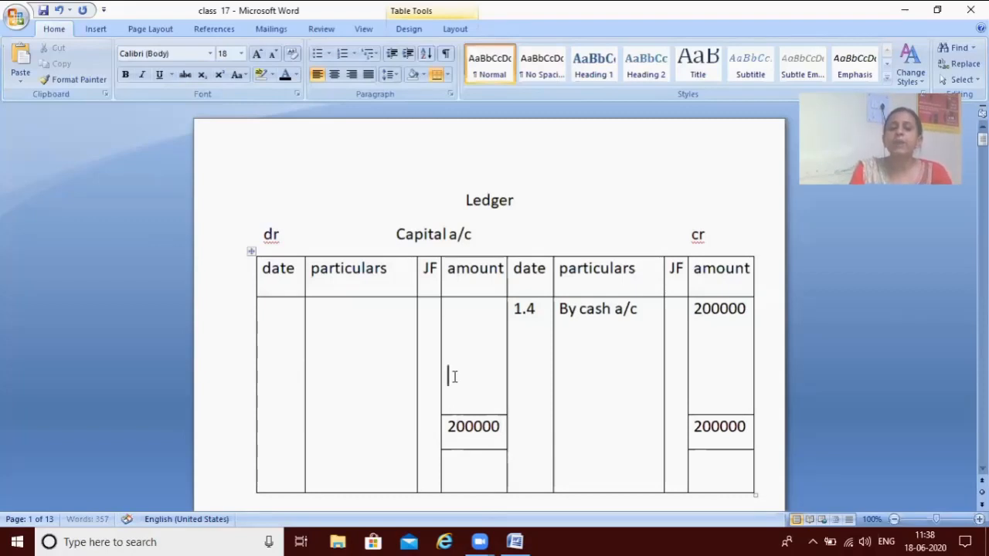
text(200000)
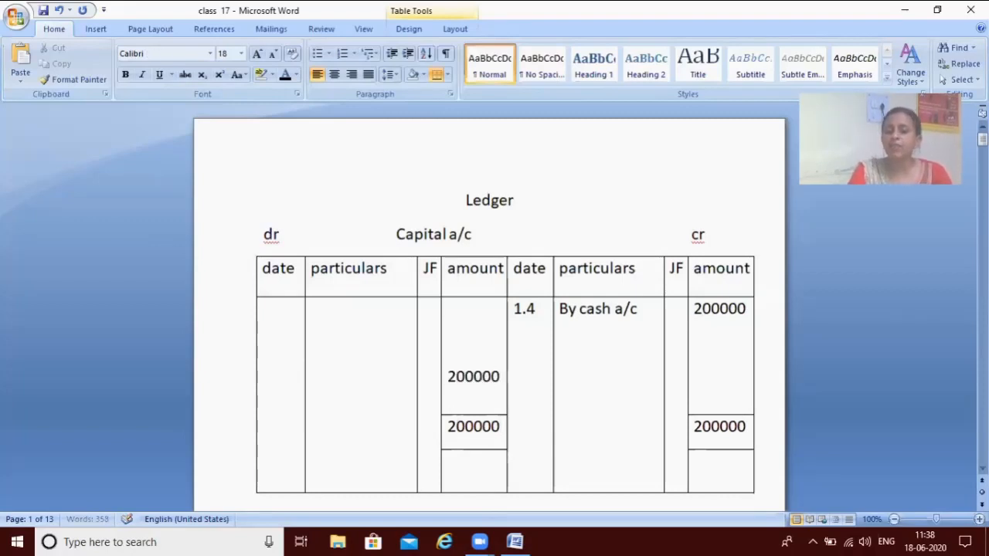
click(274, 382)
key(Return)
key(Return)
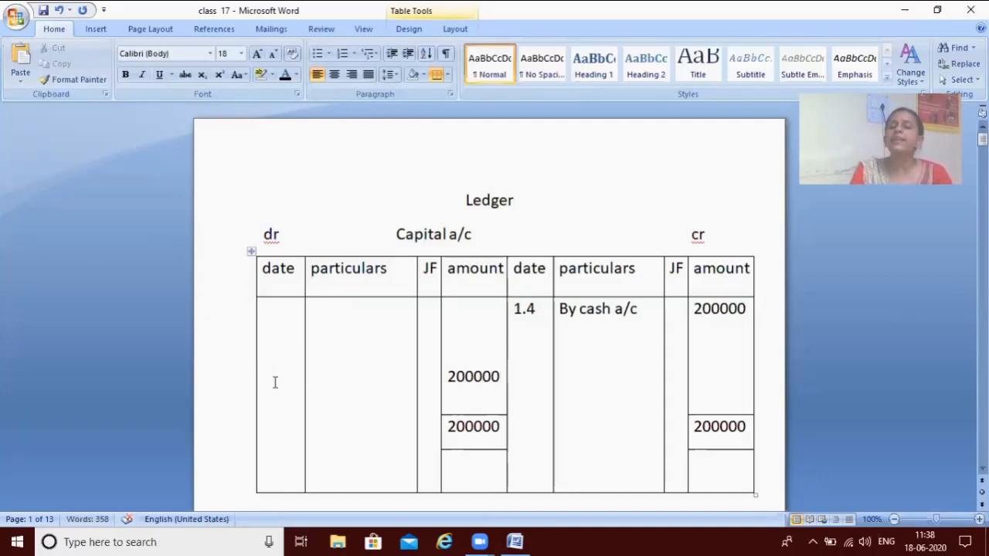
text(30.4)
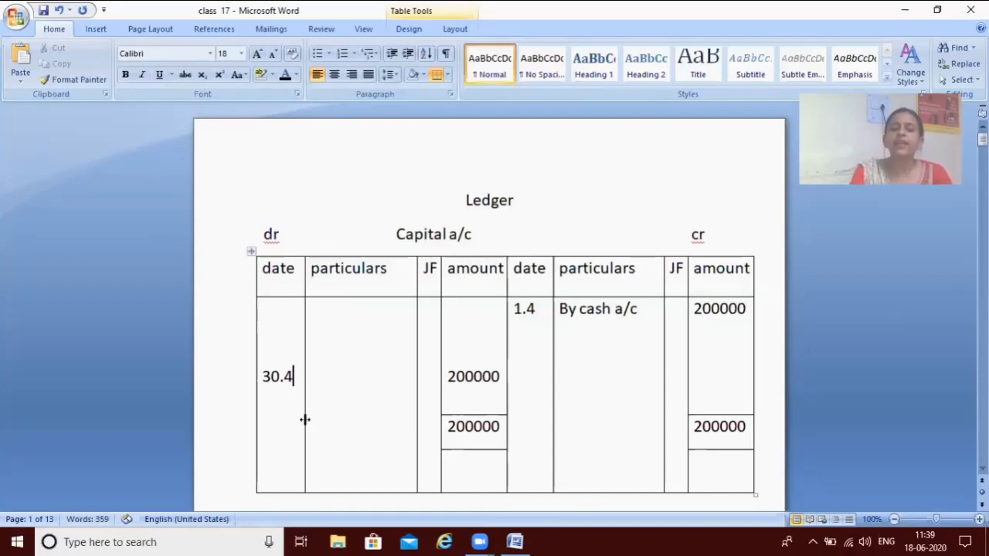
- Enter "To balance c/d" in the debit particulars, aligned with the 30.4 date
click(344, 381)
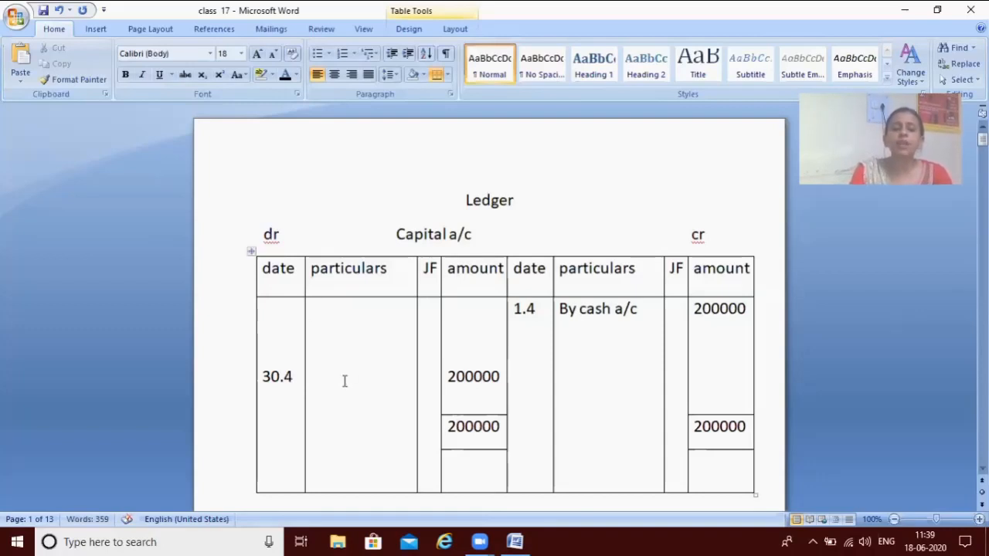
text(To ba)
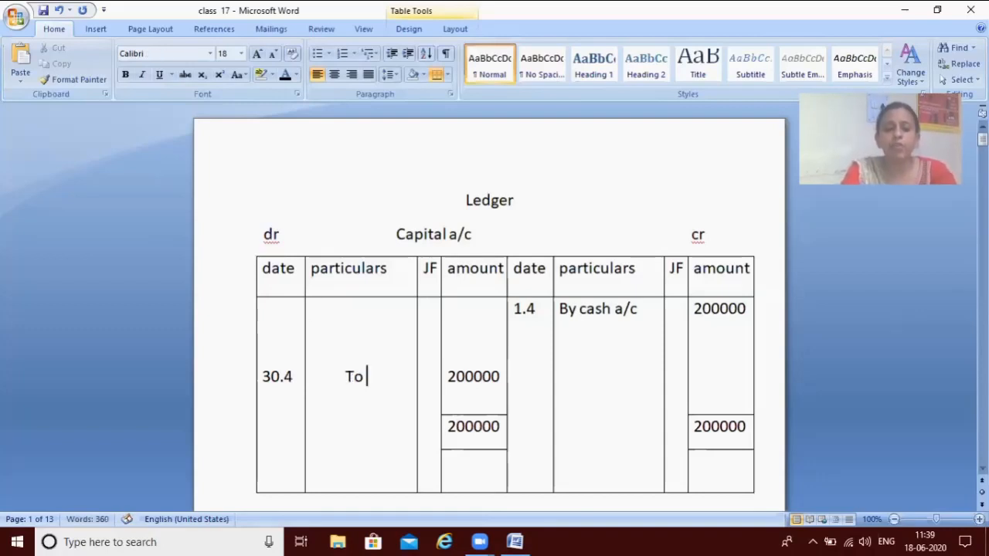
key(BackSpace)
key(BackSpace)
key(BackSpace)
key(BackSpace)
key(BackSpace)
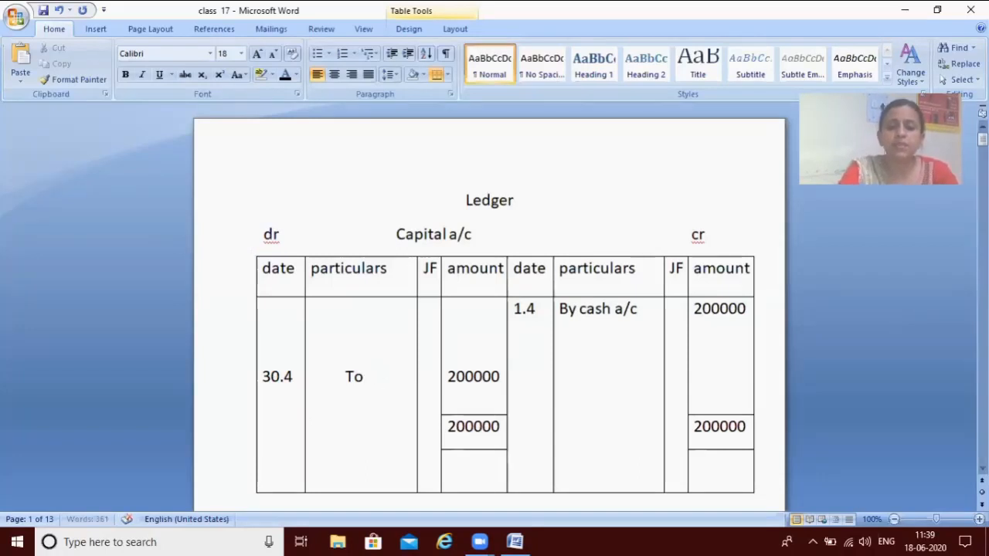
key(Return)
text(to balan)
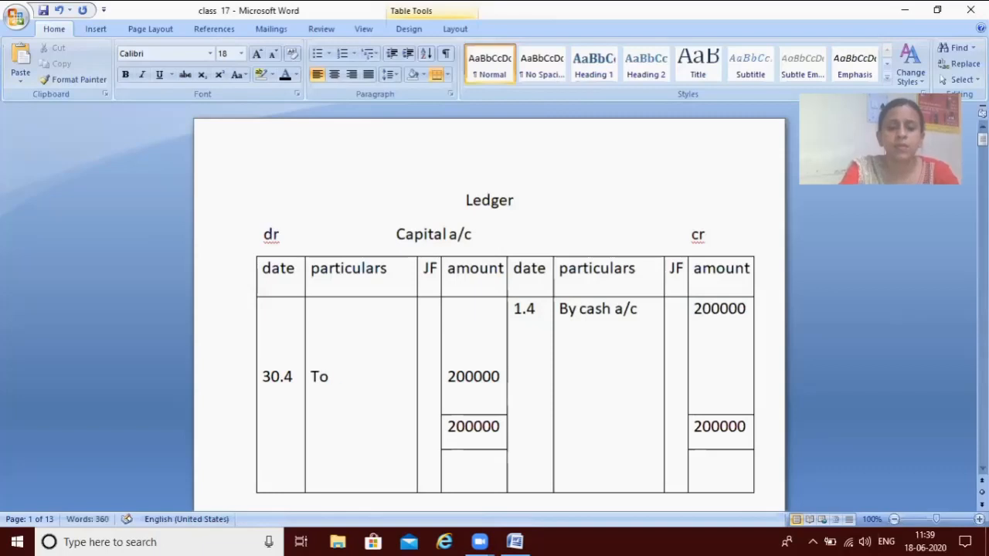
text(ce c/d)
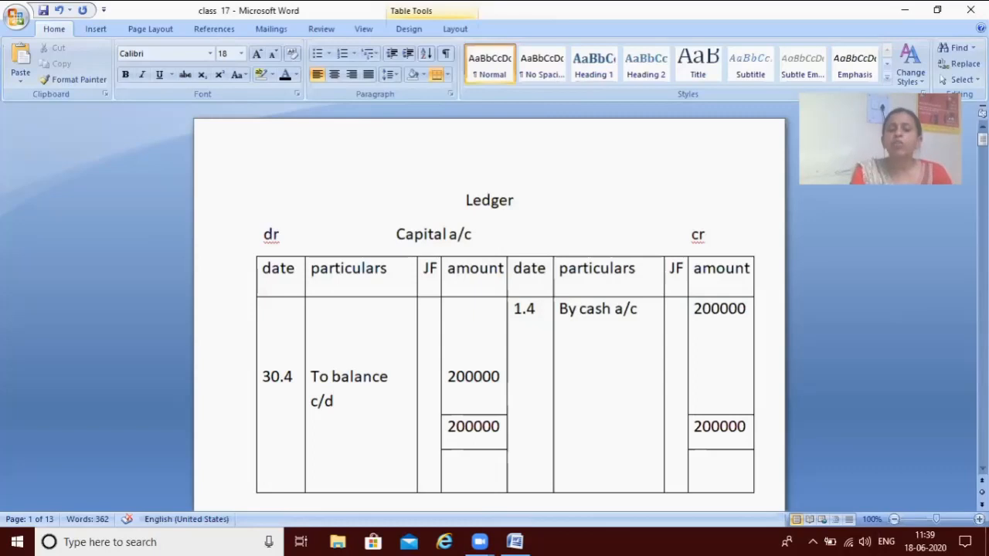
- Bring the balance down on the credit side below the total: date 1.5, "By balance b/d", amount 200000
click(521, 479)
click(521, 480)
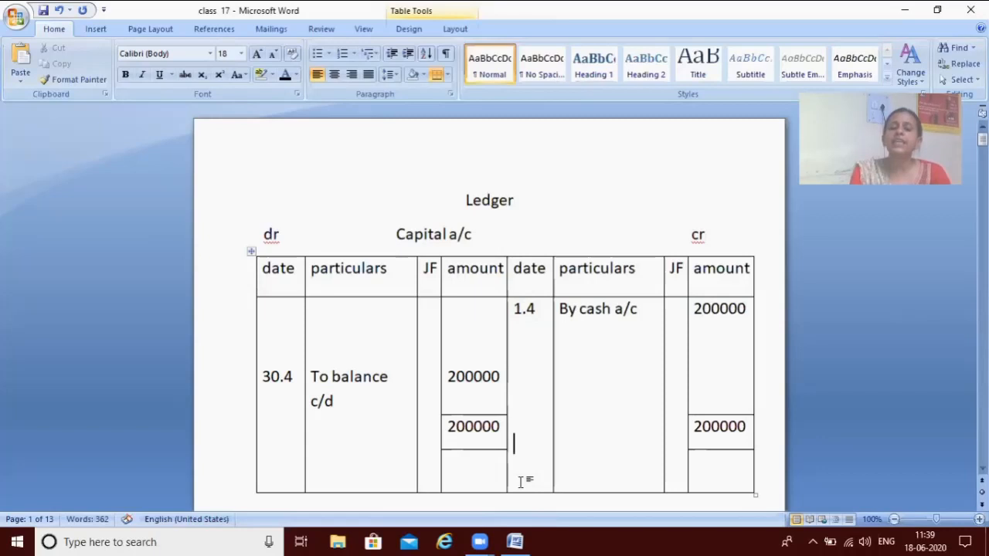
key(Return)
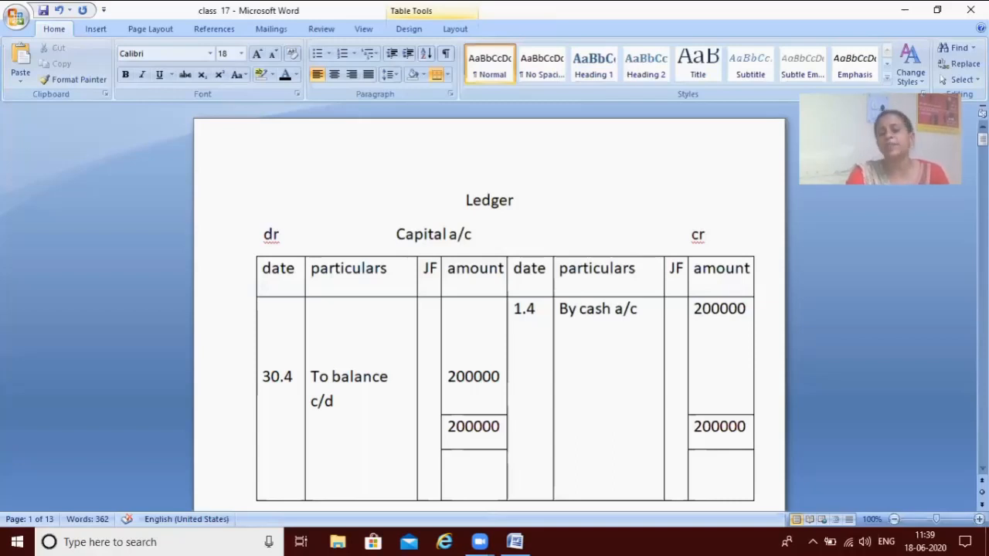
text(1.5)
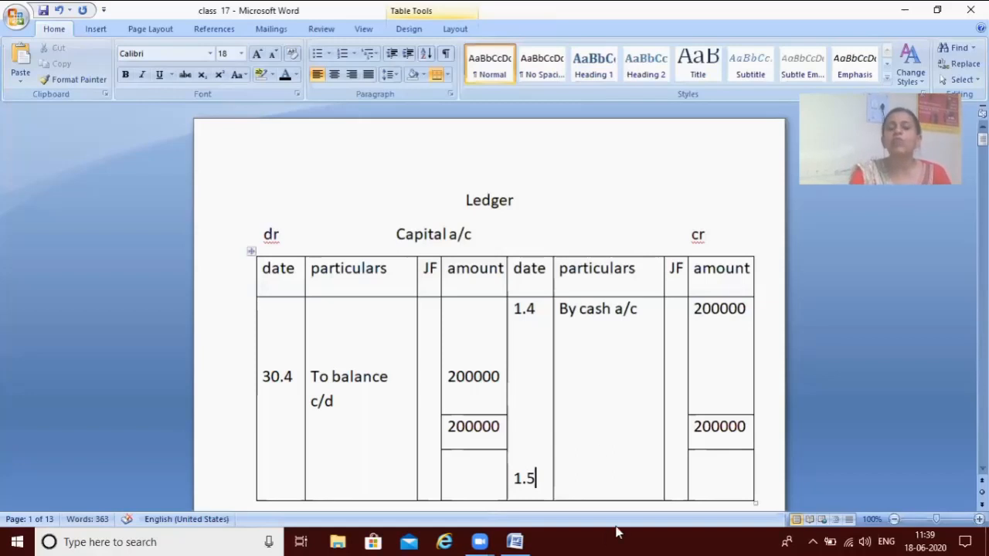
click(589, 484)
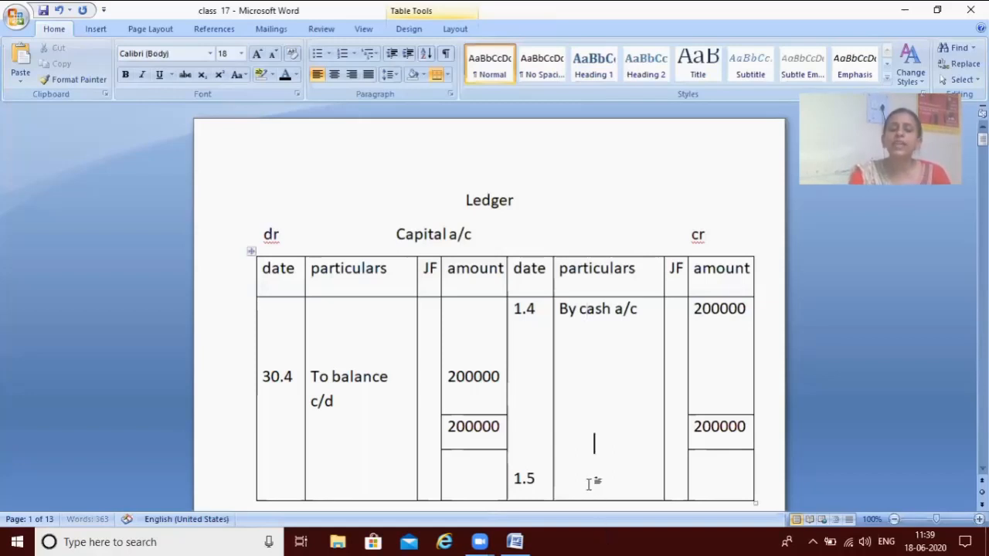
key(Return)
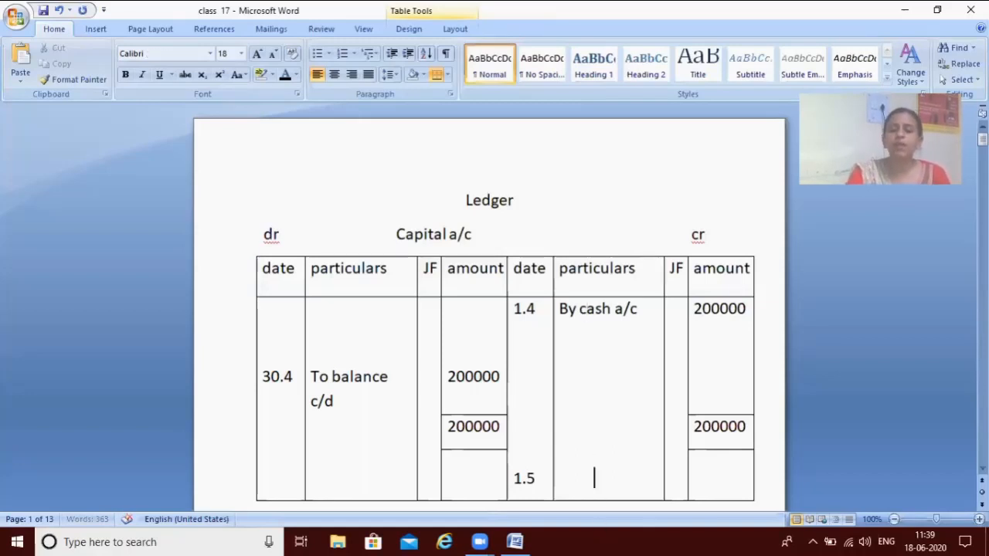
click(589, 482)
text(By balance b/d)
click(714, 485)
text(200000)
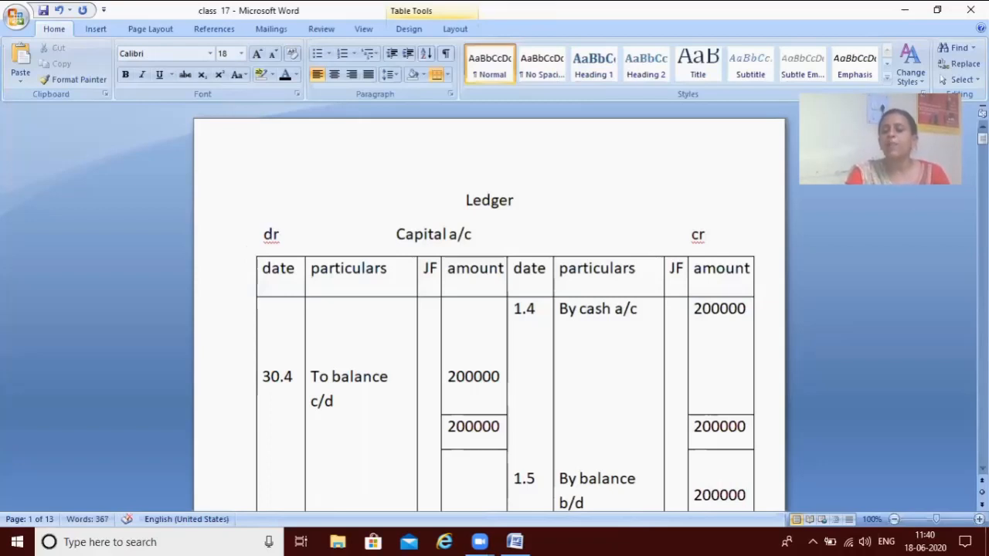
- Go to the Cash a/c ledger on page 2 and look down its credit-side entries
key(Down)
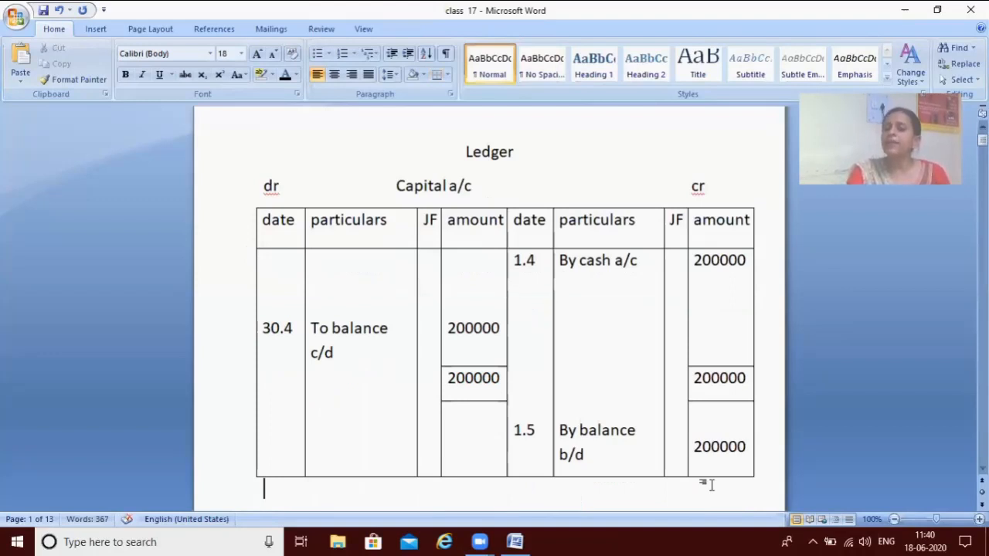
key(Return)
key(Return)
key(Return)
key(Return)
key(Return)
key(Return)
key(Return)
key(Return)
key(Return)
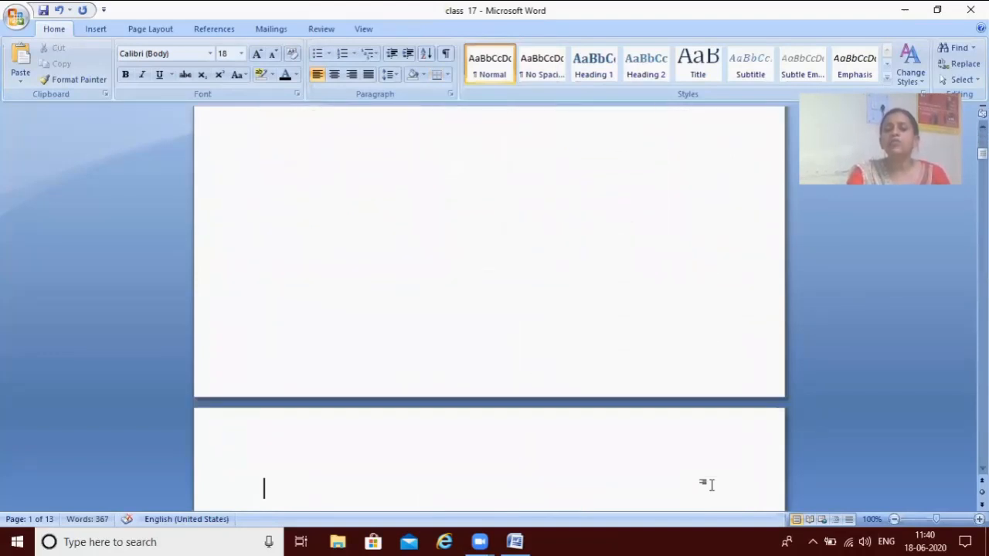
scroll(711, 485, down, 8)
click(714, 485)
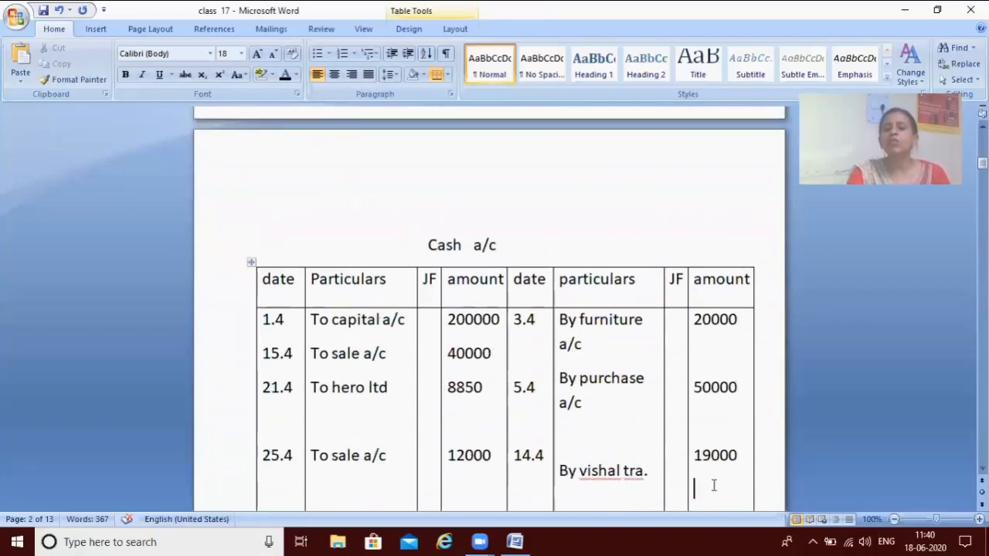
key(Return)
key(Return)
text(10000)
key(Return)
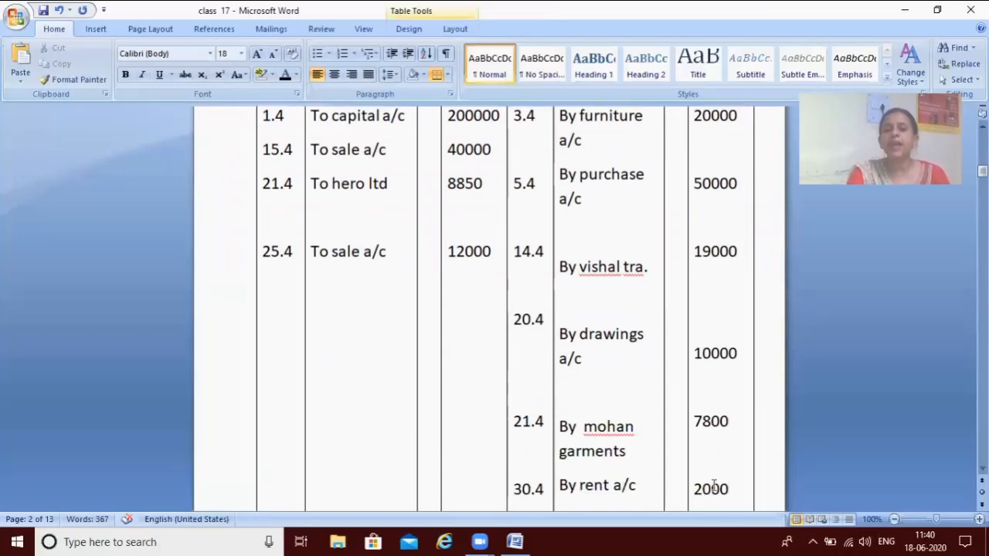
- Review the debit and credit entries of Cash a/c, comparing the rows between the heading and the salary entry
key(Up)
key(Up)
key(Up)
key(Up)
key(Up)
key(Up)
key(Up)
key(Up)
key(Up)
key(Up)
key(Up)
key(Up)
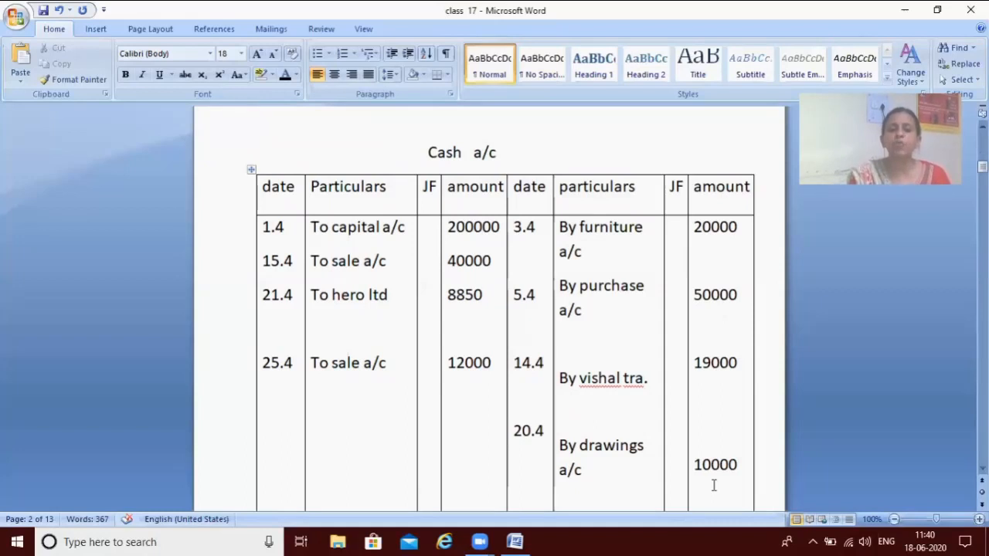
key(Down)
key(Down)
key(Down)
key(Down)
key(Down)
key(Down)
key(Down)
key(Down)
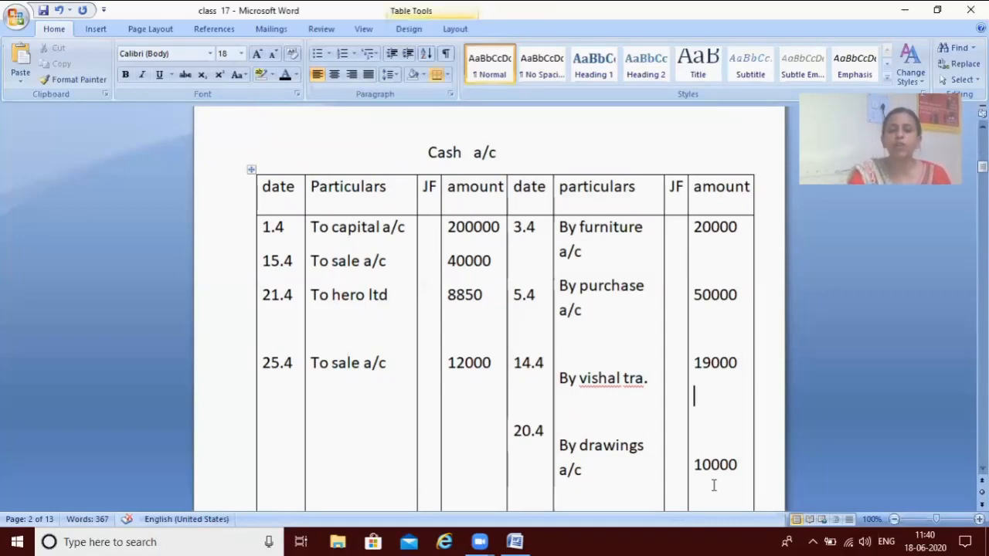
key(Down)
key(Down)
key(Down)
key(Down)
key(Down)
key(Down)
key(Down)
key(Down)
key(Down)
key(Down)
key(Down)
key(Up)
key(Up)
key(Up)
key(Up)
key(Up)
key(Up)
key(Up)
key(Up)
key(Up)
key(Up)
key(Up)
key(Up)
key(Up)
key(Up)
key(Up)
key(Up)
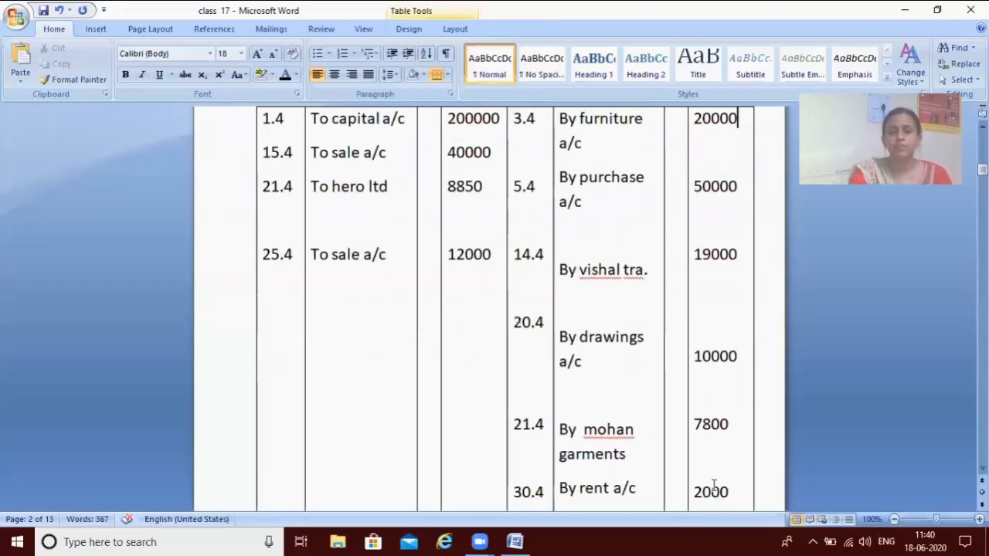
key(Up)
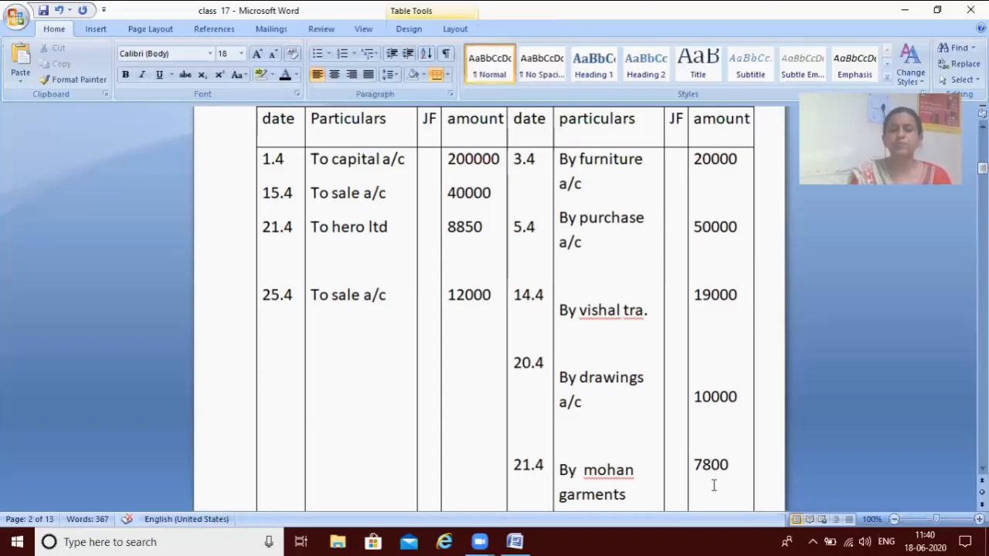
key(Down)
key(Down)
key(Down)
key(Down)
key(Down)
key(Down)
key(Down)
key(Down)
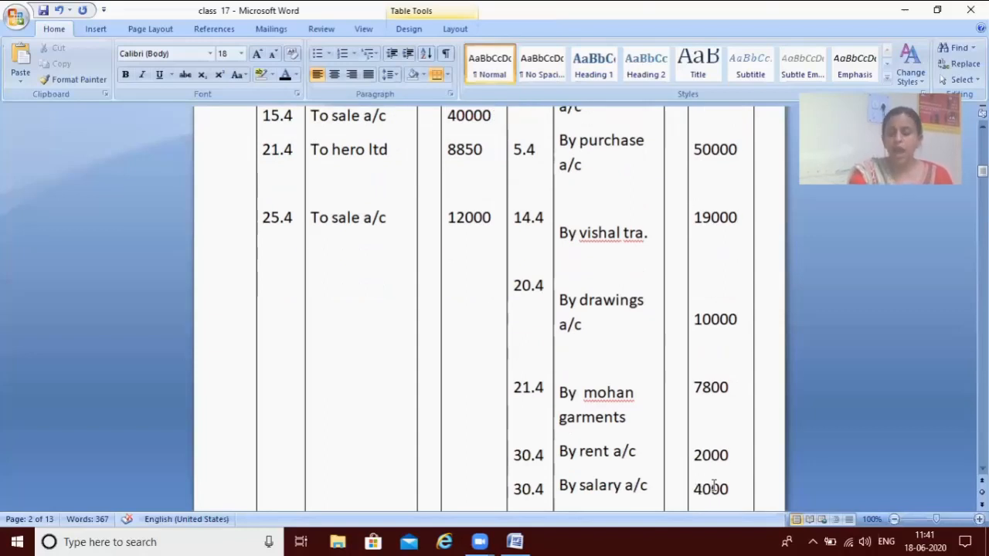
key(Up)
key(Up)
key(Up)
key(Up)
key(Up)
key(Up)
key(Up)
key(Up)
key(Up)
key(Up)
key(Up)
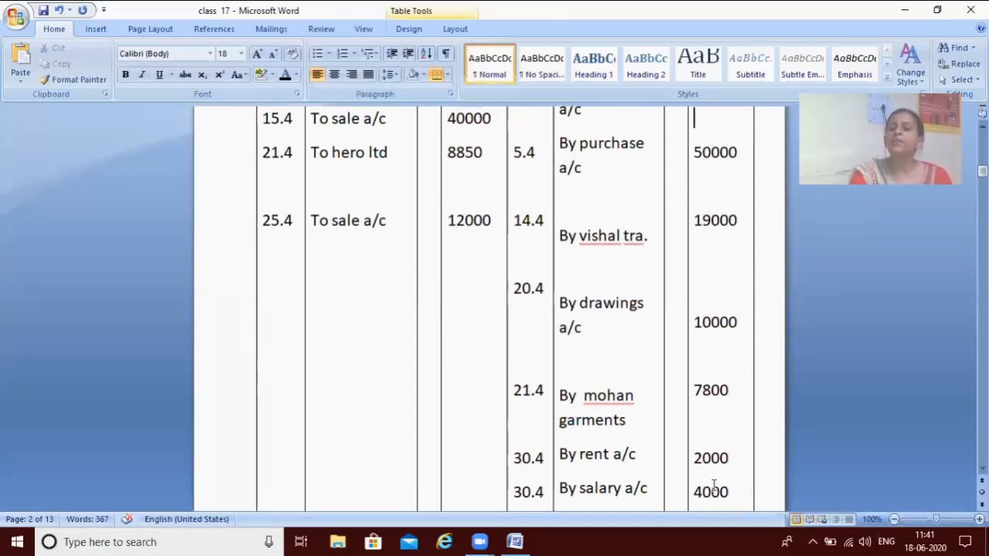
key(Up)
key(Up)
key(Up)
key(Up)
- Go through the credit amounts of Cash a/c one by one, down to the empty credit total cell
key(Down)
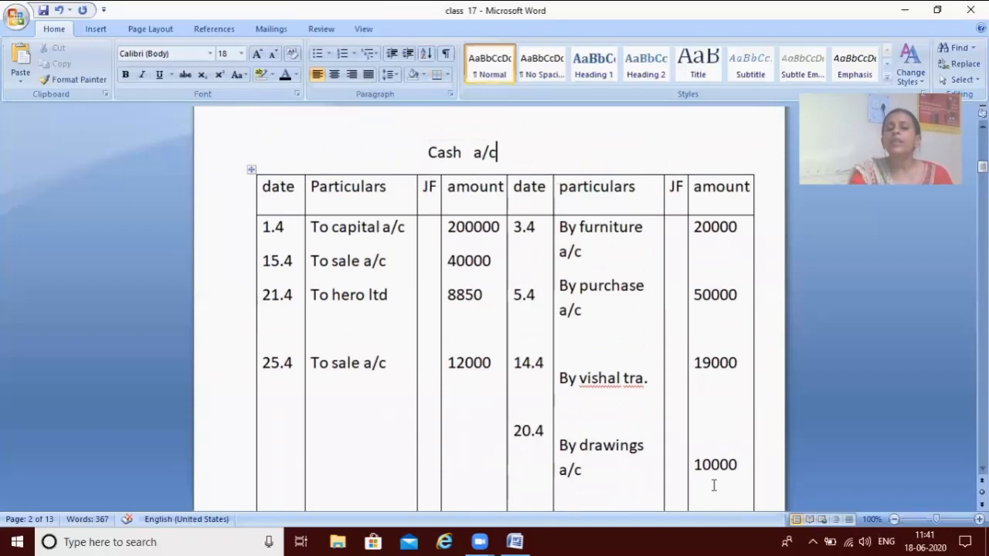
key(Down)
key(Down)
key(Down)
key(Down)
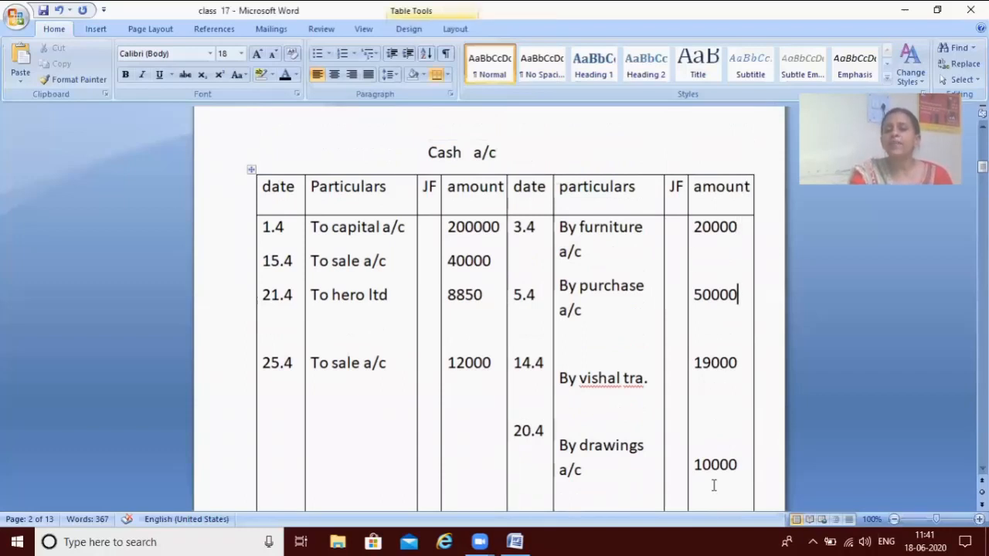
key(Down)
key(Down)
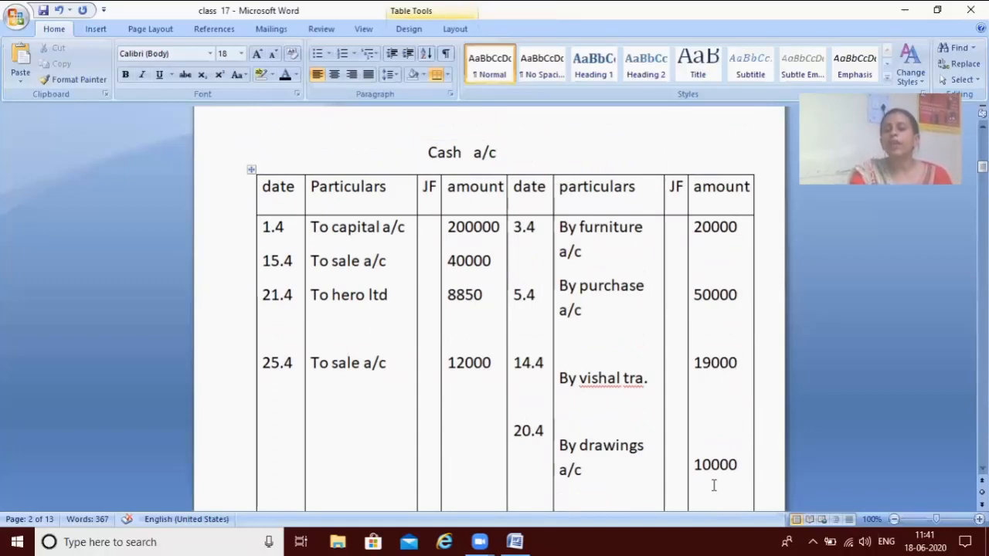
key(Down)
key(Down)
key(Down)
key(Down)
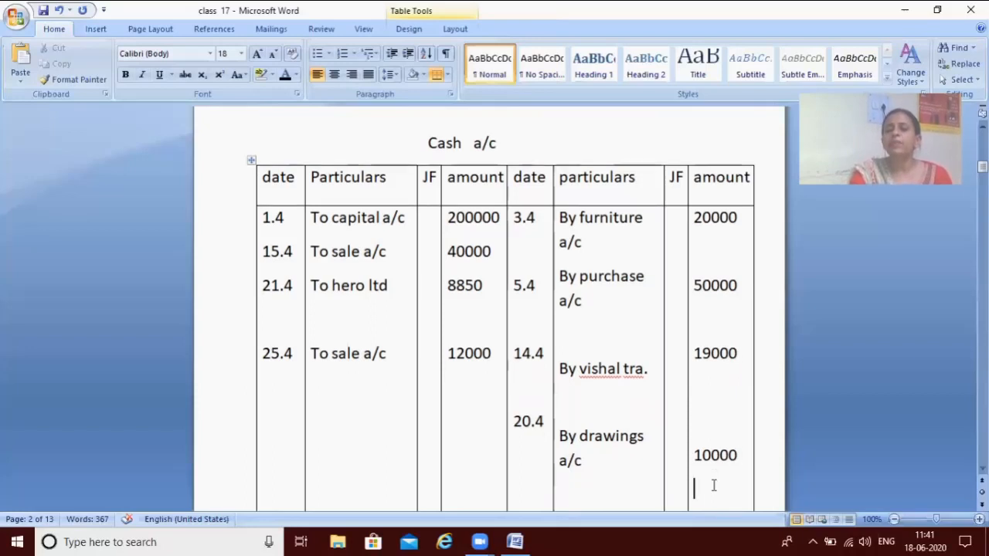
key(Down)
key(Down)
key(Down)
key(Down)
key(Down)
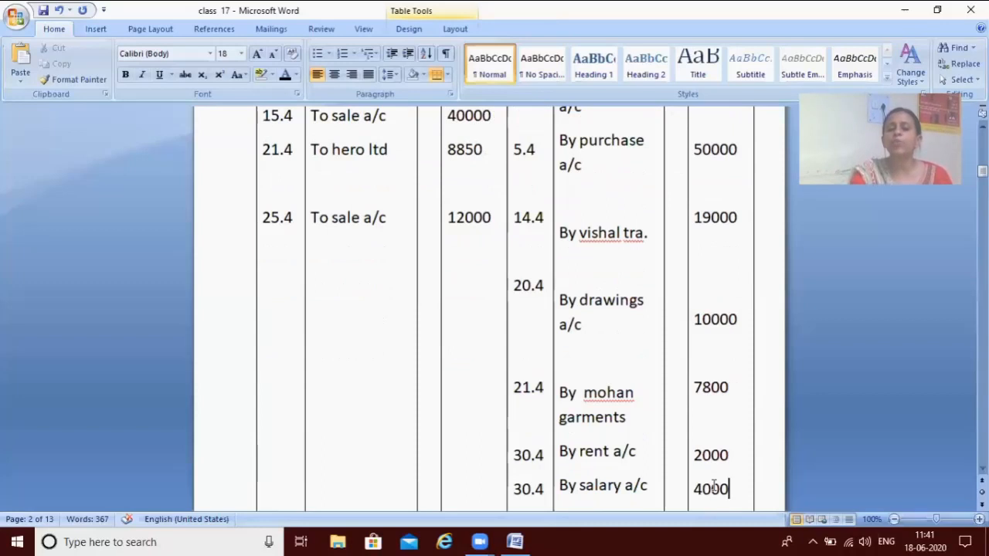
key(Down)
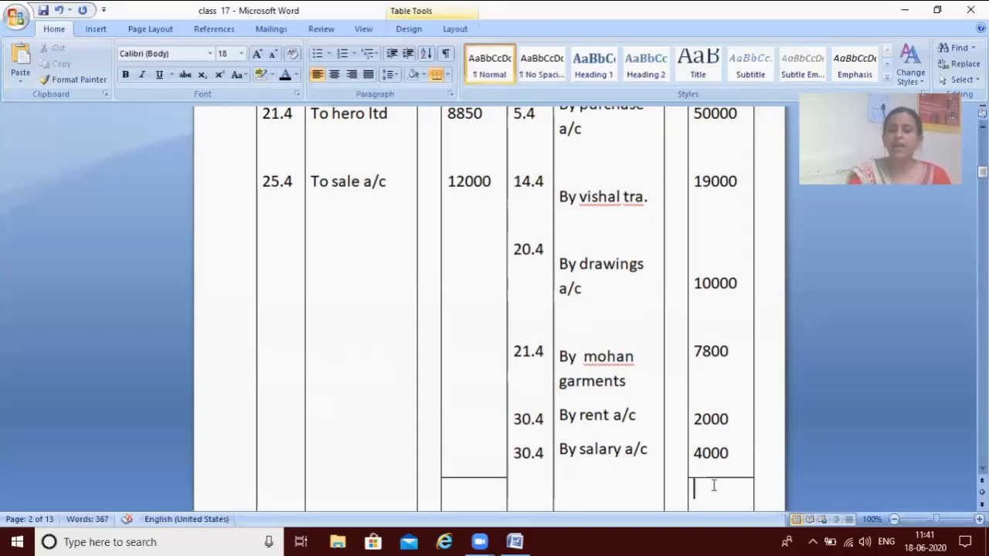
- Enter 260850 as the total on both the credit and debit sides of Cash a/c
text(260850)
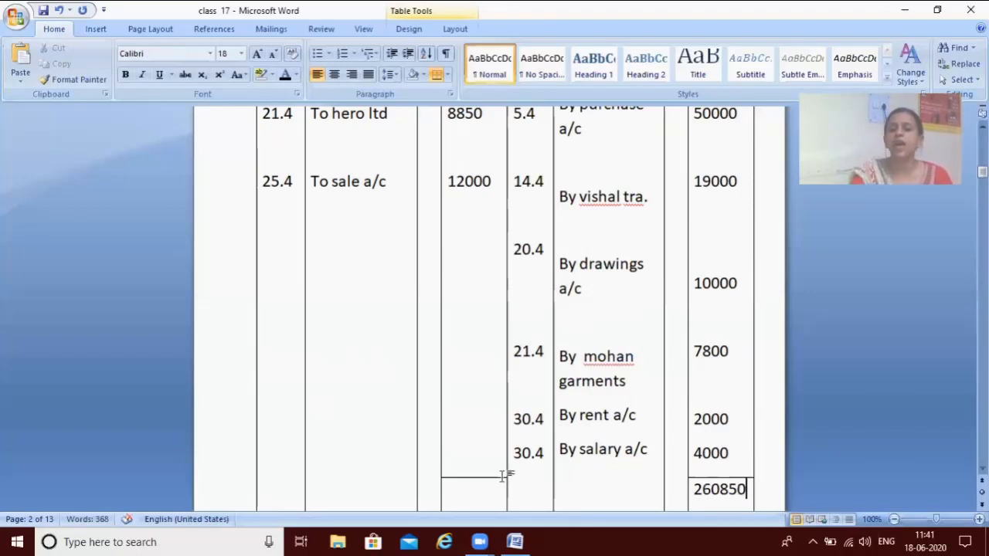
click(456, 487)
text(260)
text(2)
key(BackSpace)
text(50)
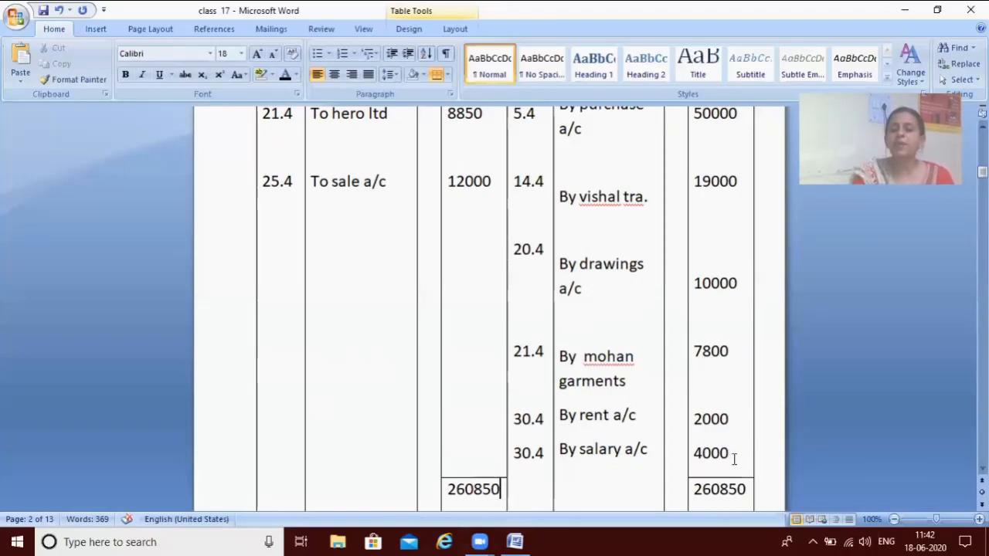
- Add a blank line below the salary entry on the credit side of Cash a/c, moving the total row down
click(648, 450)
key(Down)
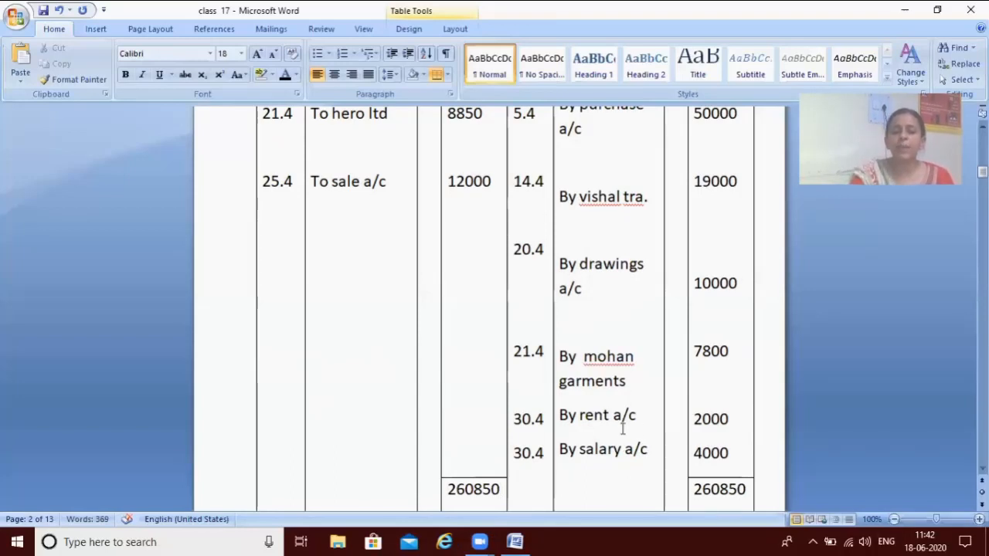
key(Up)
key(Left)
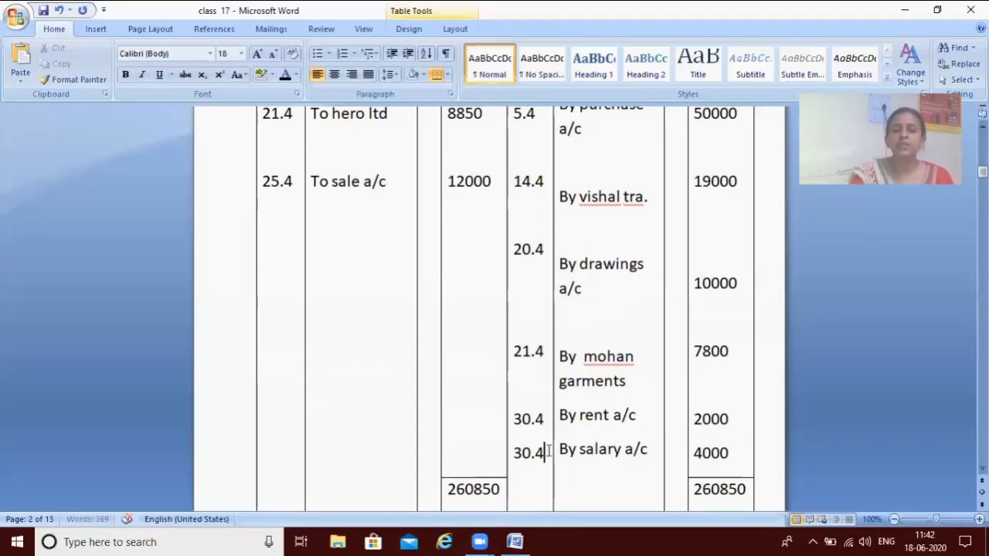
key(Down)
key(Up)
key(End)
key(Home)
click(736, 453)
key(ctrl+z)
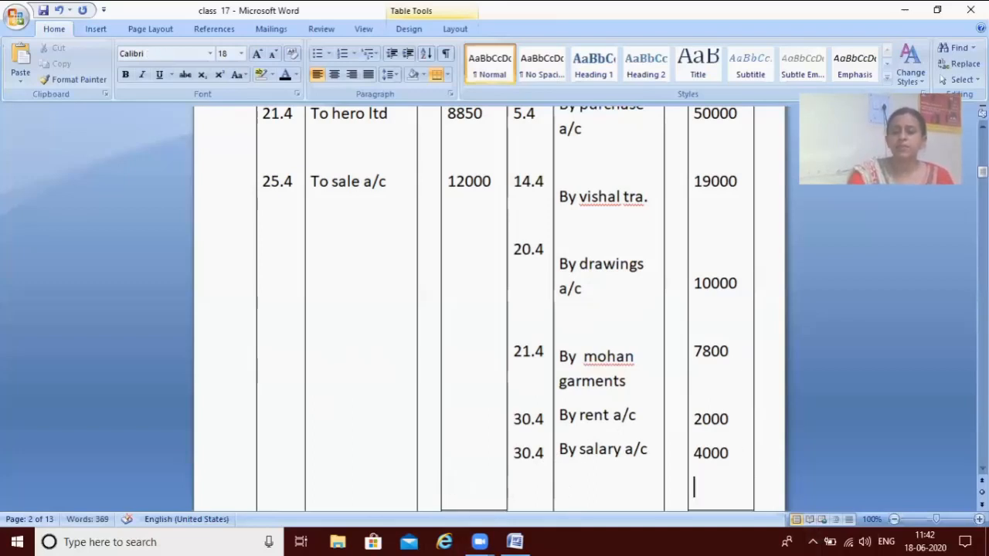
- Enter the date 30.4 and the particulars "By bal. c/d" below the salary entry on the credit side of Cash a/c
scroll(735, 453, down, 5)
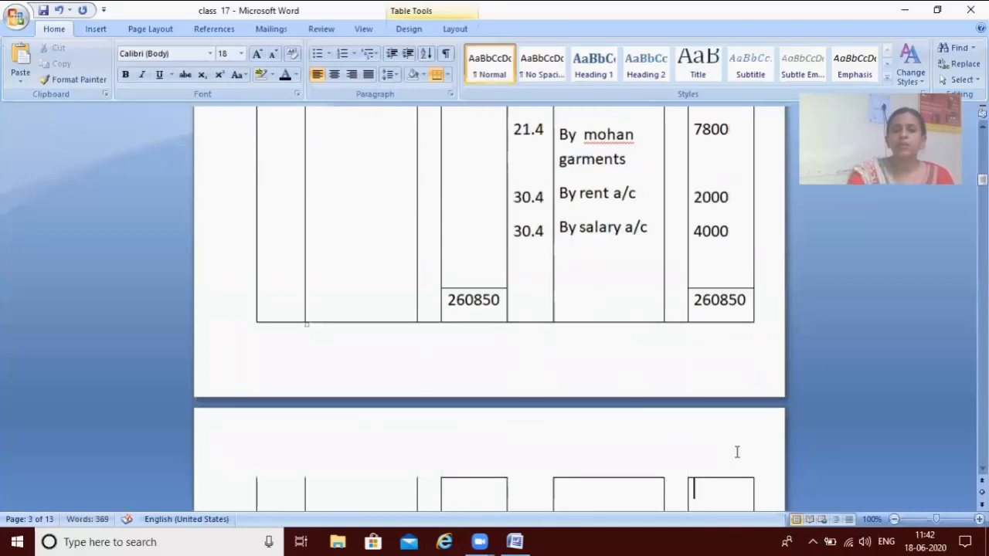
click(527, 262)
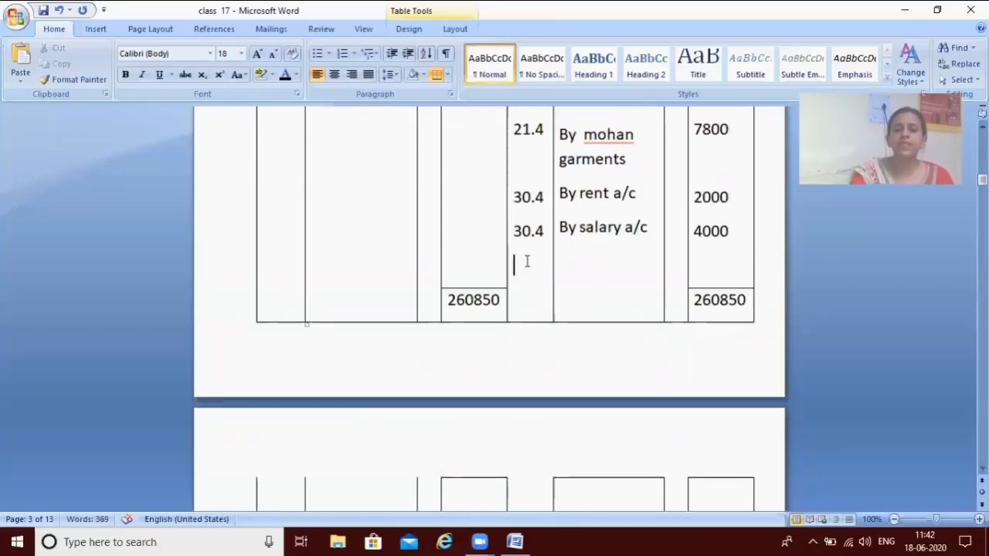
text(30.4)
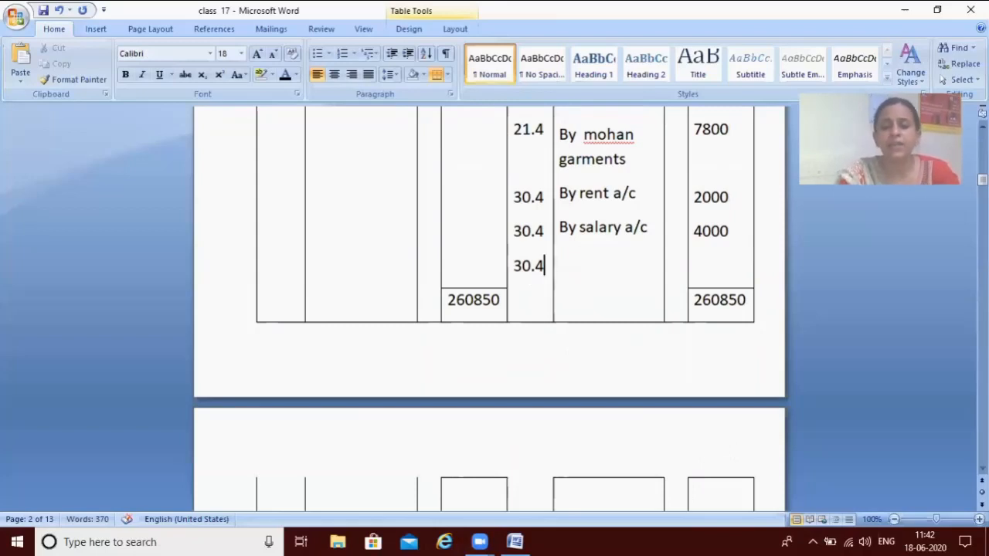
scroll(527, 263, up, 7)
key(Down)
key(Down)
key(Down)
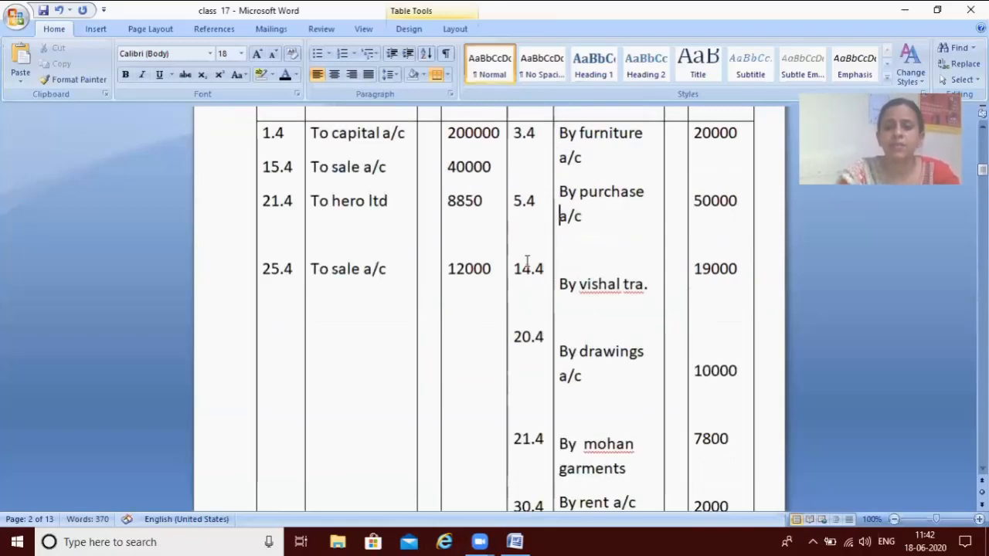
key(Down)
key(Down)
key(Down)
key(Down)
key(Down)
key(Down)
key(Down)
key(Down)
key(Down)
key(Down)
text(by bal.)
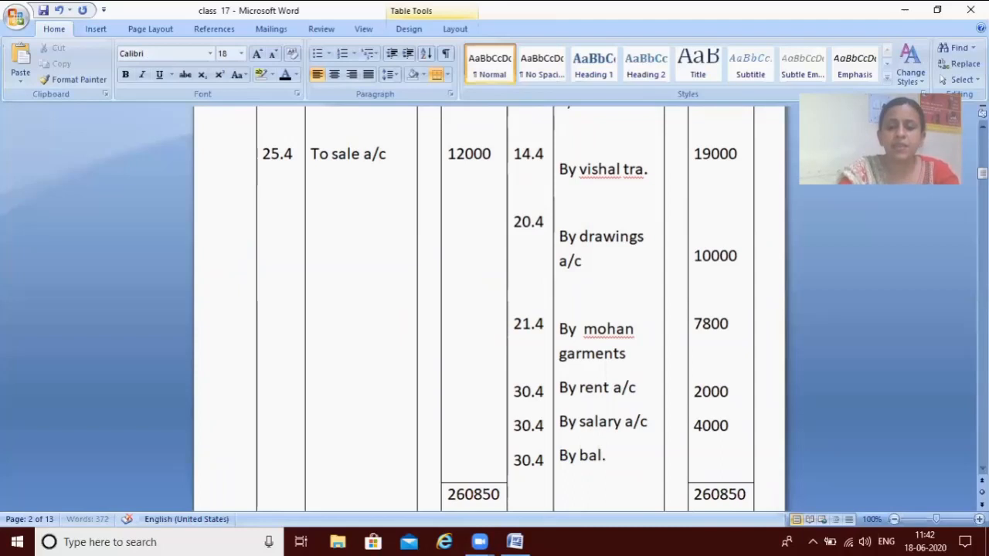
text( b)
key(BackSpace)
text(c/d)
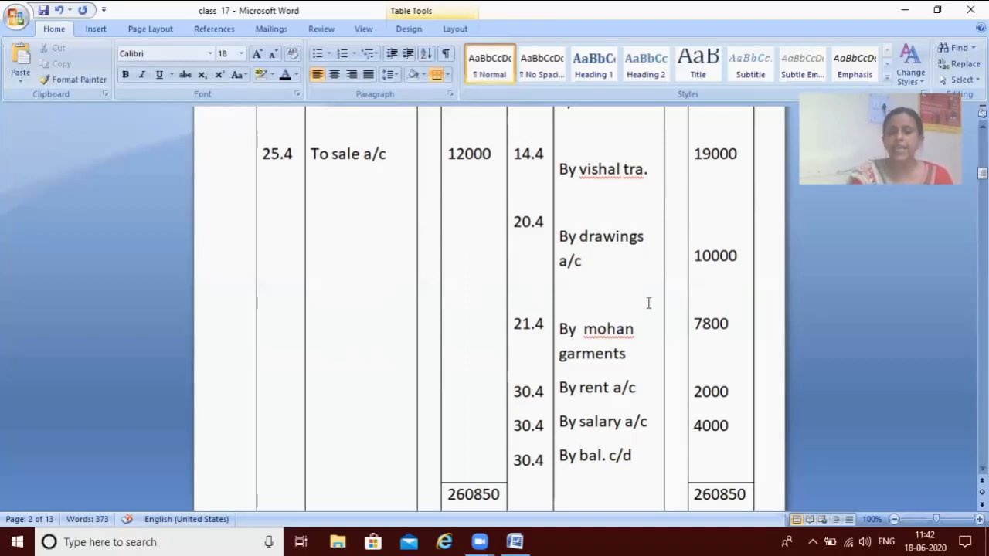
- Enter 148050 as the amount of the "By bal. c/d" entry in Cash a/c
click(694, 459)
text(1482)
key(BackSpace)
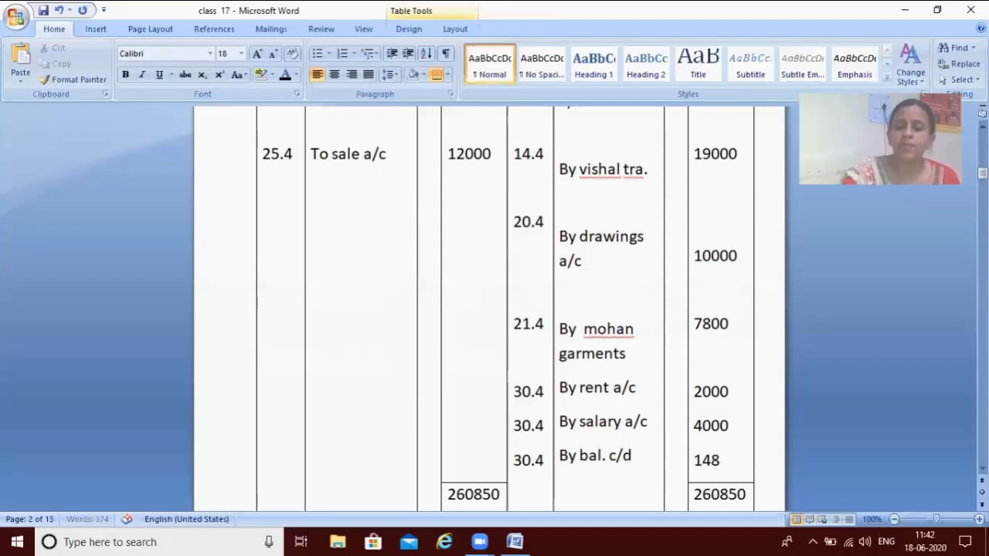
text(050)
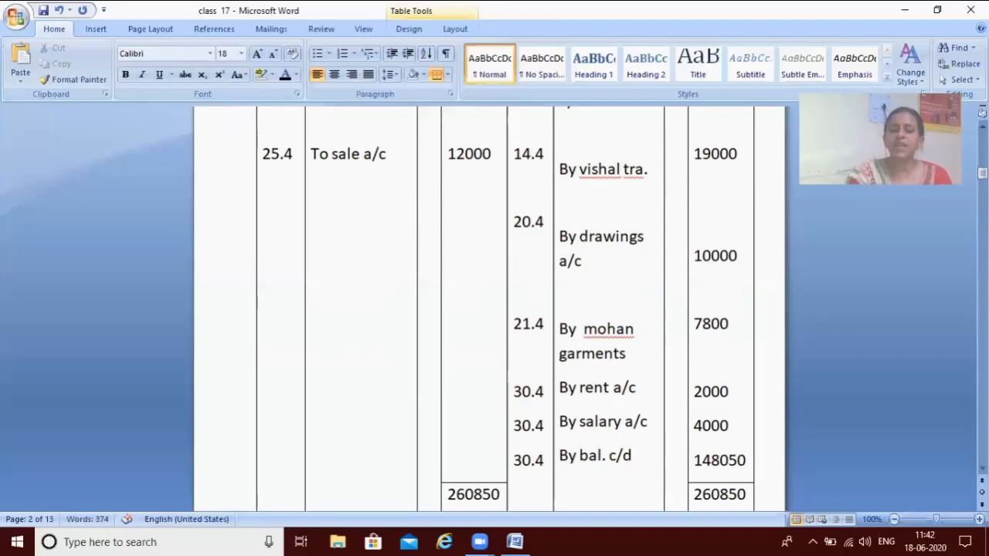
- Change the date of the 25.4 sale entry on the debit side of Cash a/c to 25-4
scroll(695, 459, down, 3)
click(696, 459)
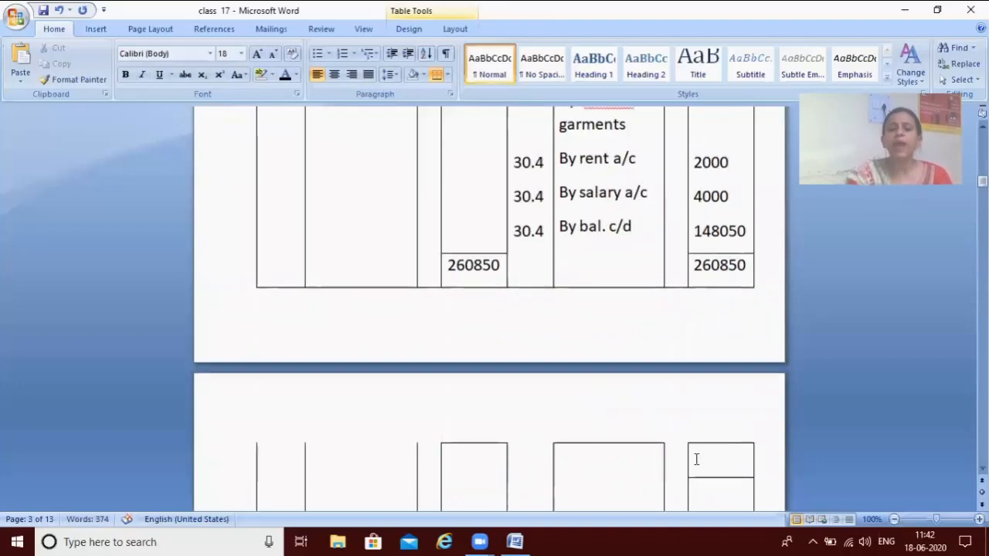
click(286, 466)
double_click(286, 466)
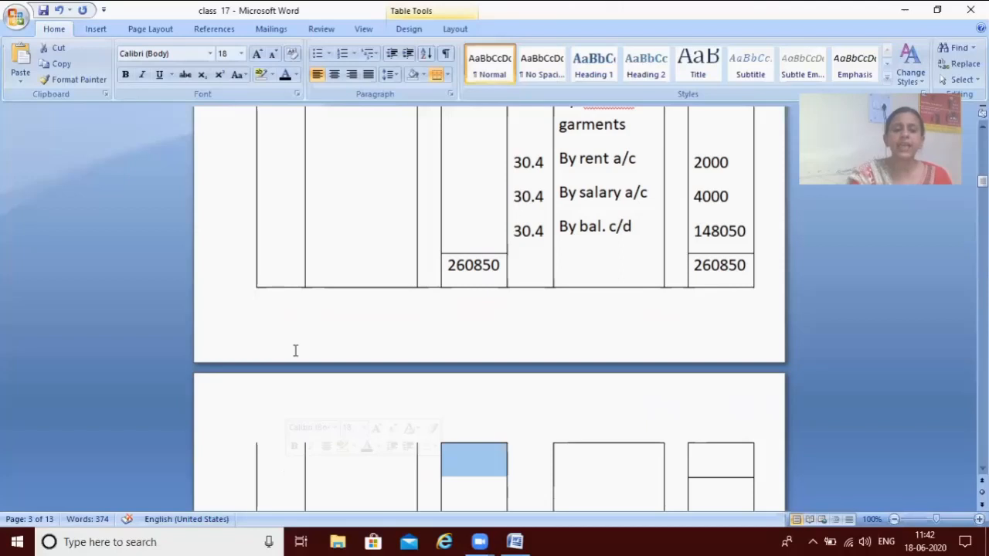
scroll(281, 252, up, 3)
click(281, 251)
text(-4)
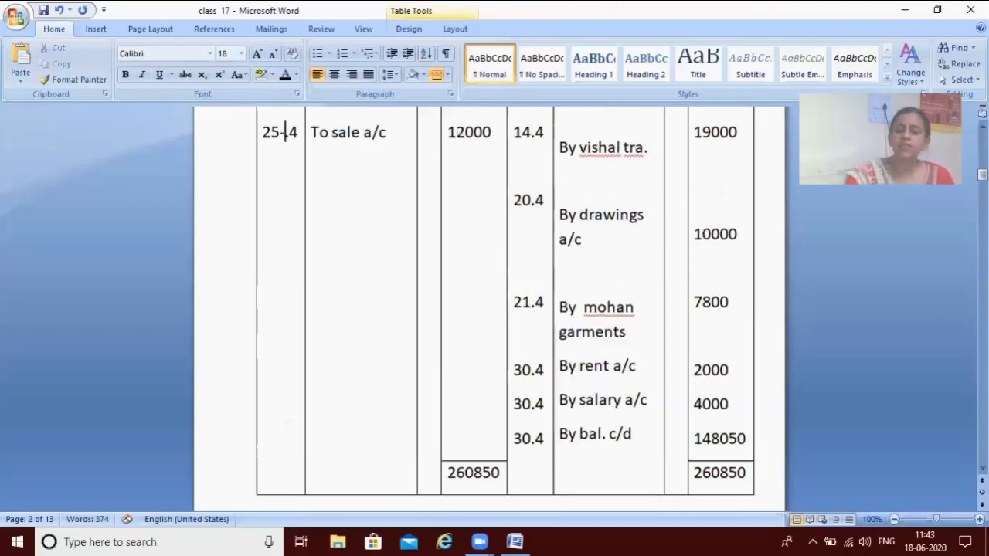
key(Delete)
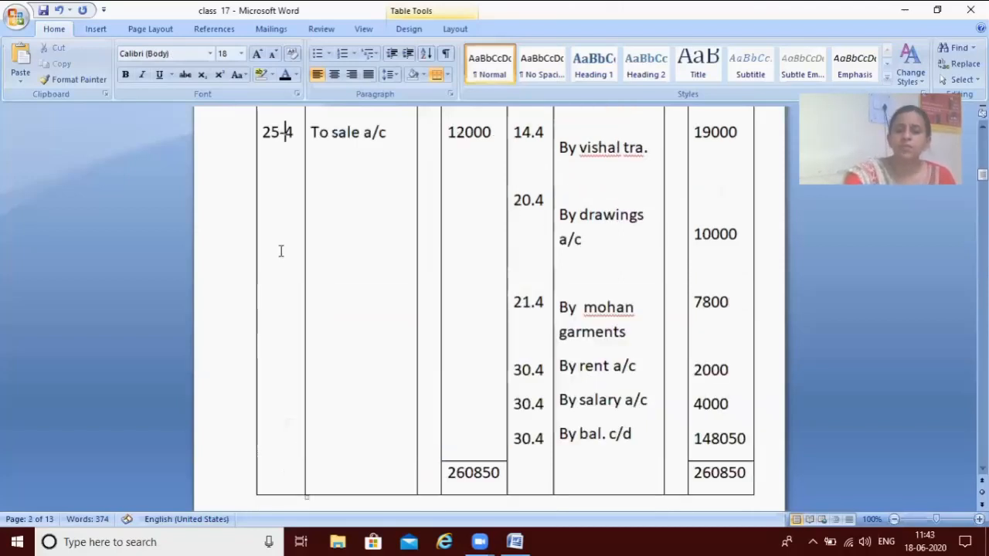
key(Right)
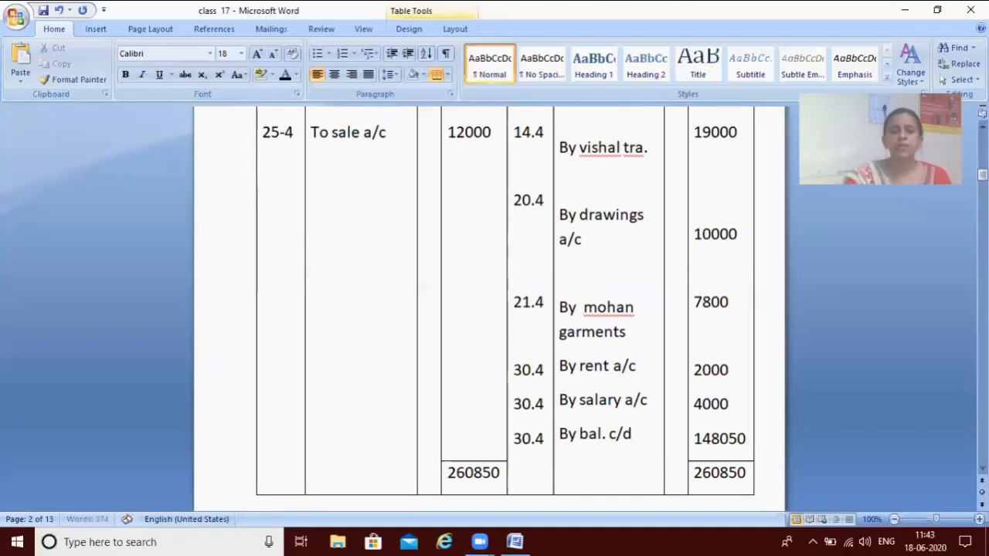
- Extend the debit date column of Cash a/c with blank lines past the total row and enter the date 1.5 on page 3
key(Return)
key(Return)
key(Return)
key(Return)
key(Return)
key(Return)
key(Return)
key(Return)
key(Return)
key(Return)
key(Return)
key(Return)
key(Return)
key(Return)
key(Return)
key(Return)
key(Return)
key(Return)
key(Return)
key(Return)
key(Up)
key(Up)
key(Up)
key(Up)
key(Up)
key(Up)
key(Up)
key(Up)
key(Up)
key(Up)
key(Up)
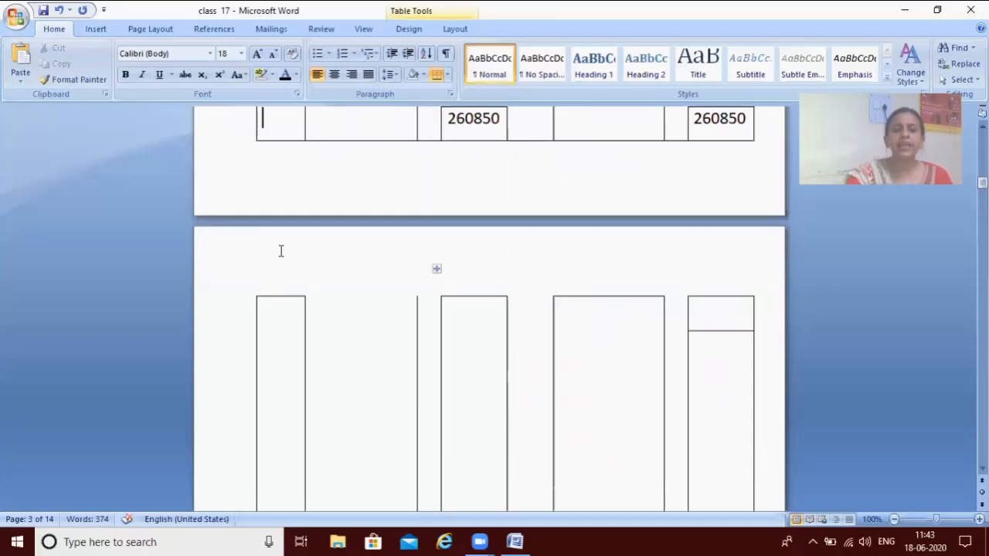
key(Down)
text(1.5)
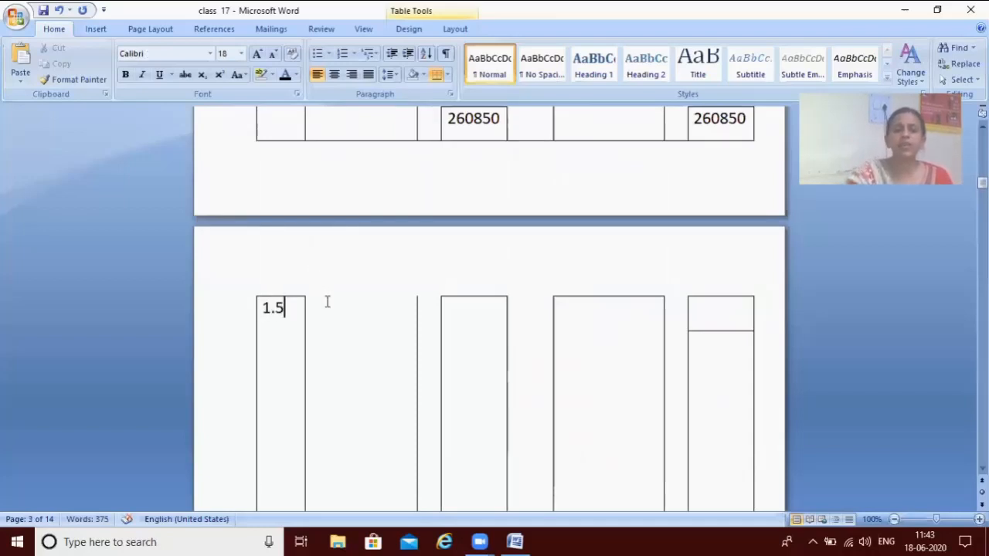
- Bring the Cash a/c balance down beside the date 1.5 with the particulars "To balance b/d" and the amount 148050
key(shift+Right)
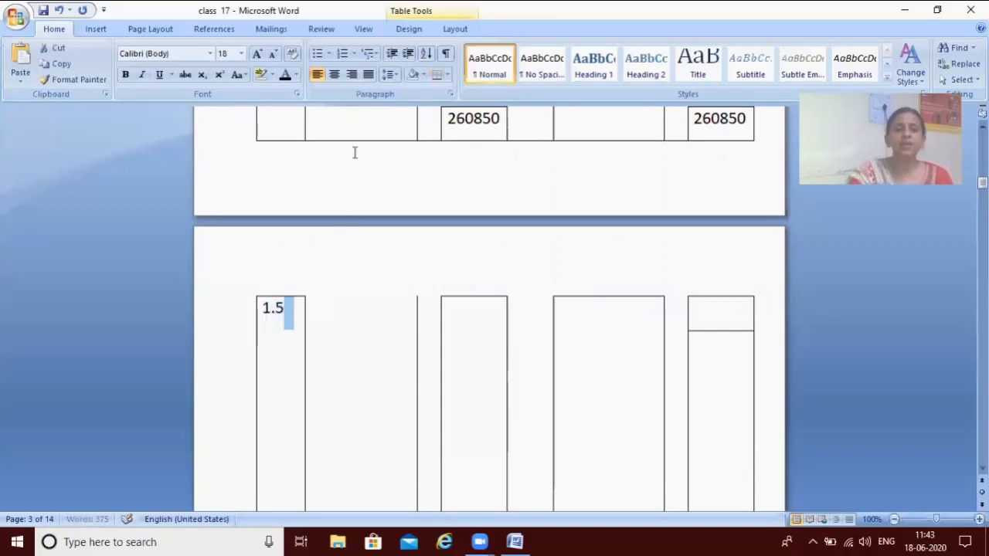
scroll(350, 134, up, 6)
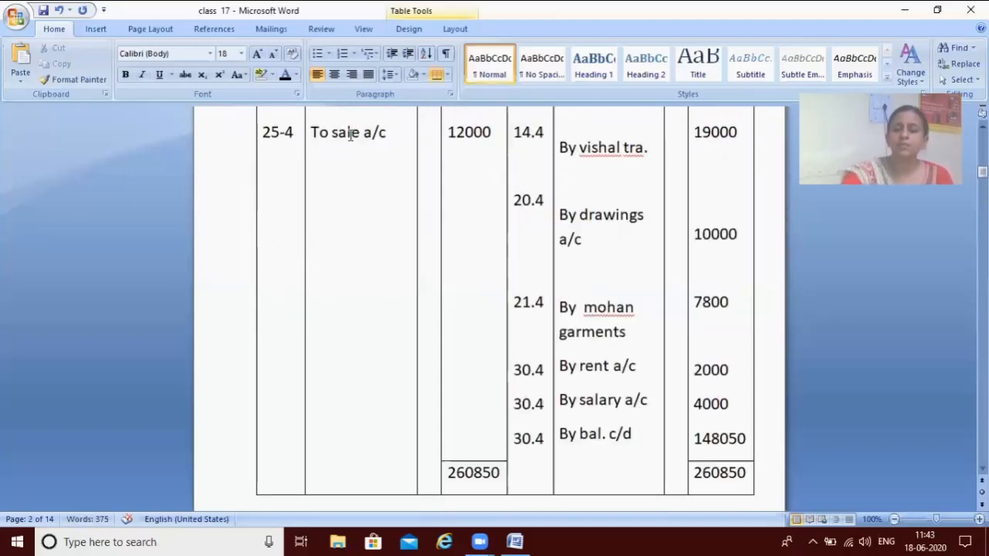
key(Down)
key(Down)
key(Down)
key(Down)
key(Down)
key(Down)
key(Down)
key(Down)
key(Down)
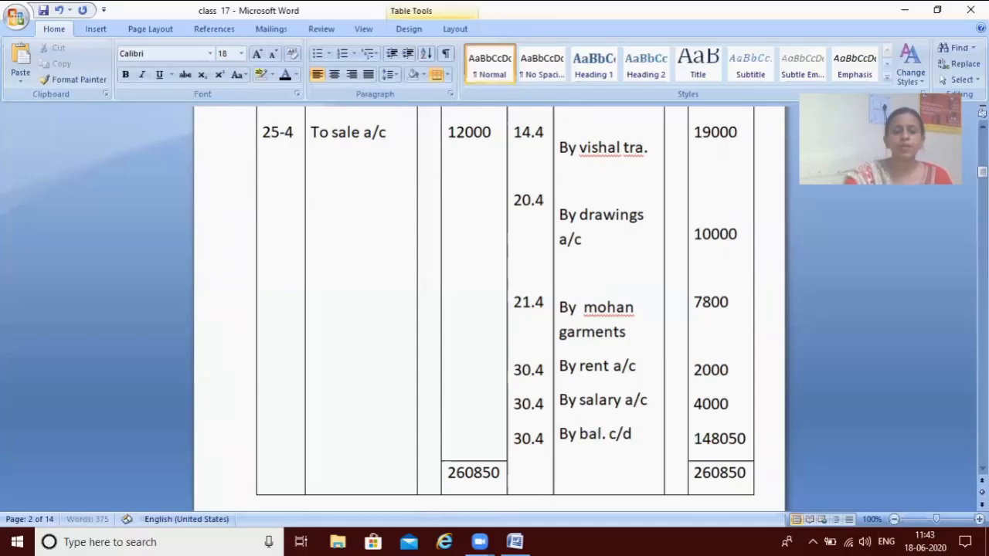
key(Down)
key(Down)
key(Down)
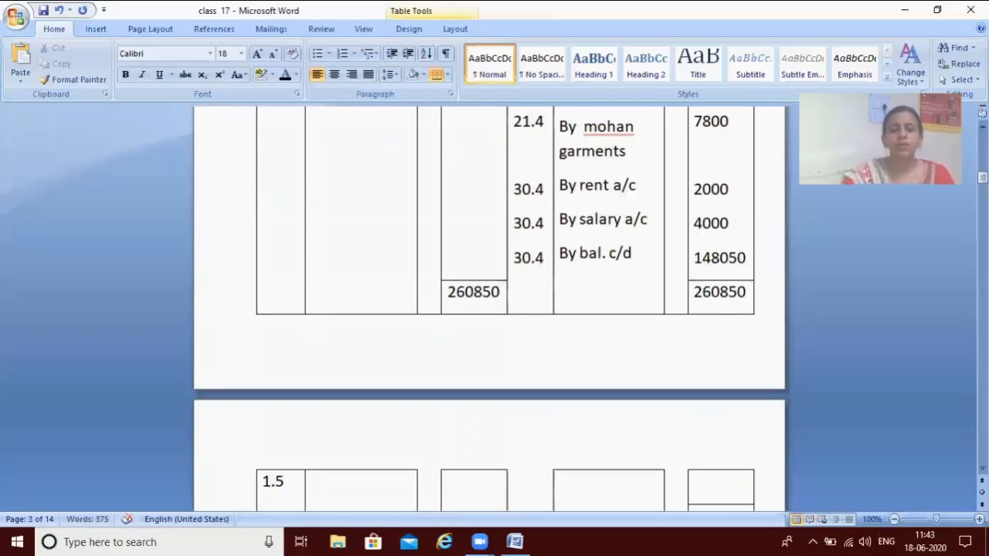
text(to )
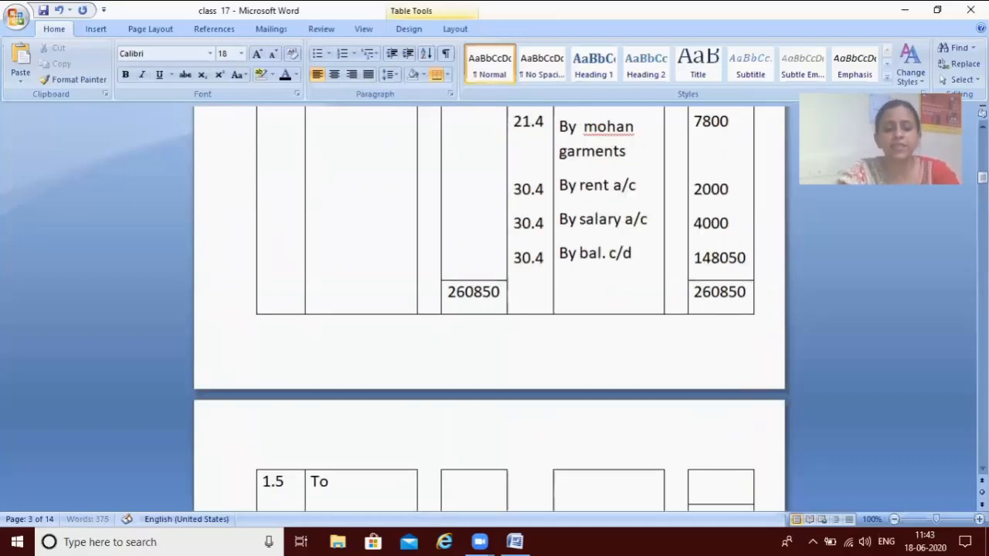
text(balanc)
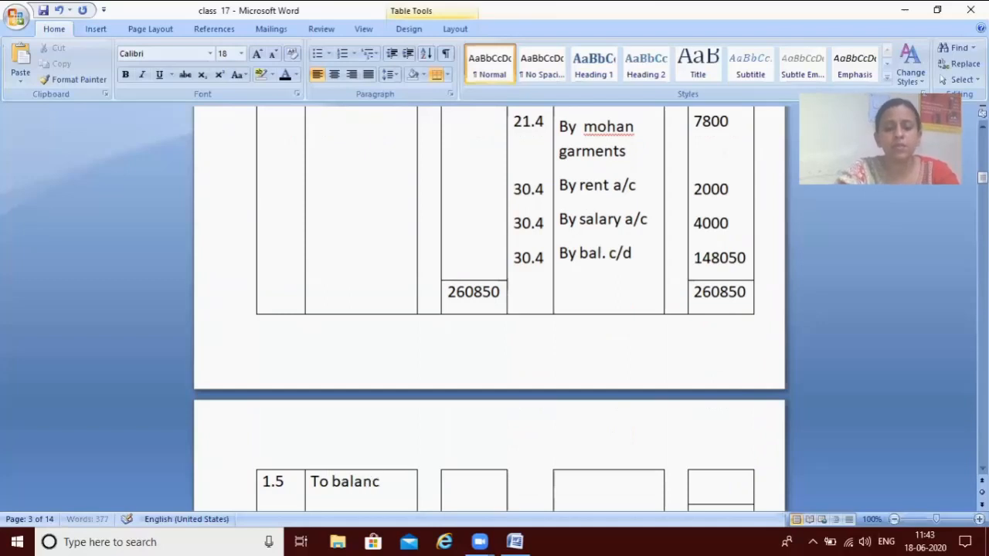
text(e b/d)
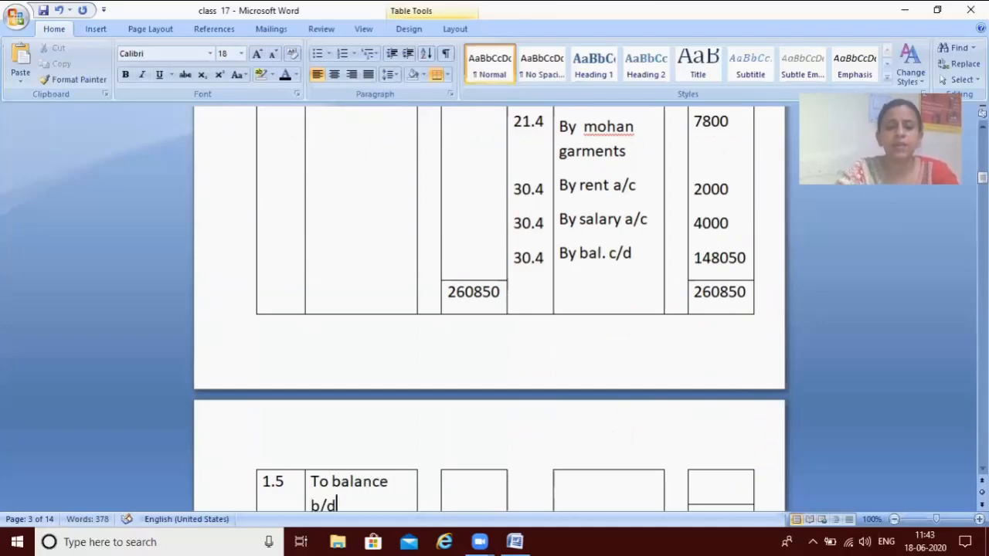
click(468, 478)
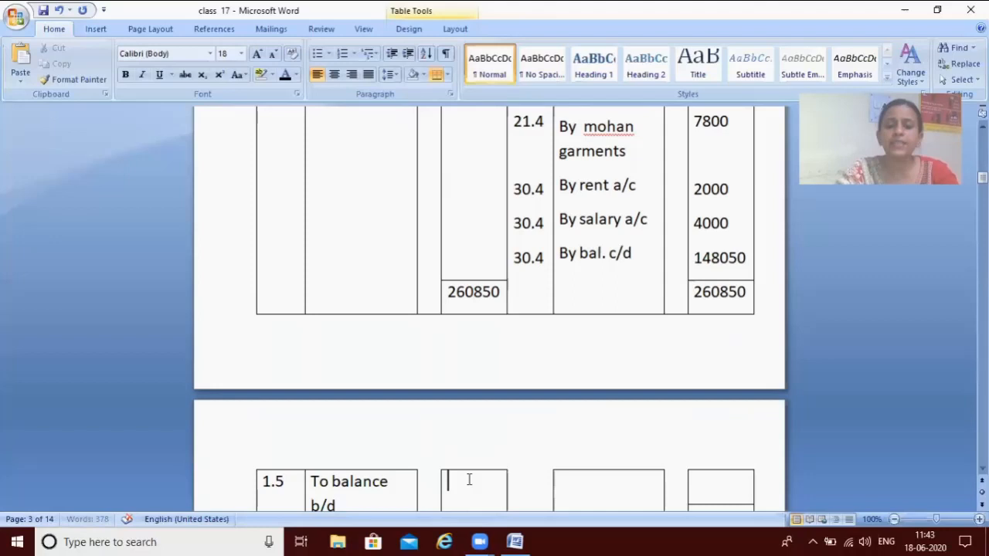
text(1)
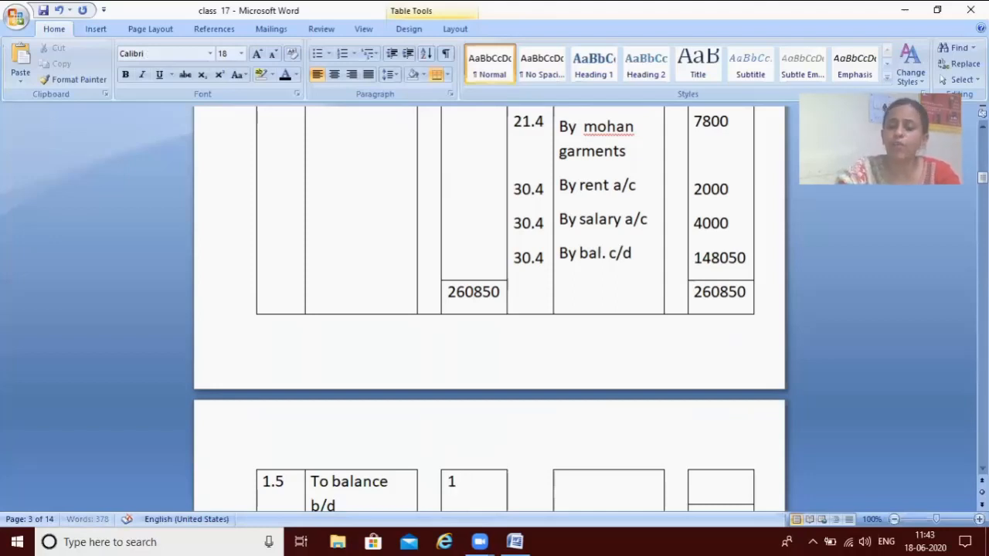
text(48050)
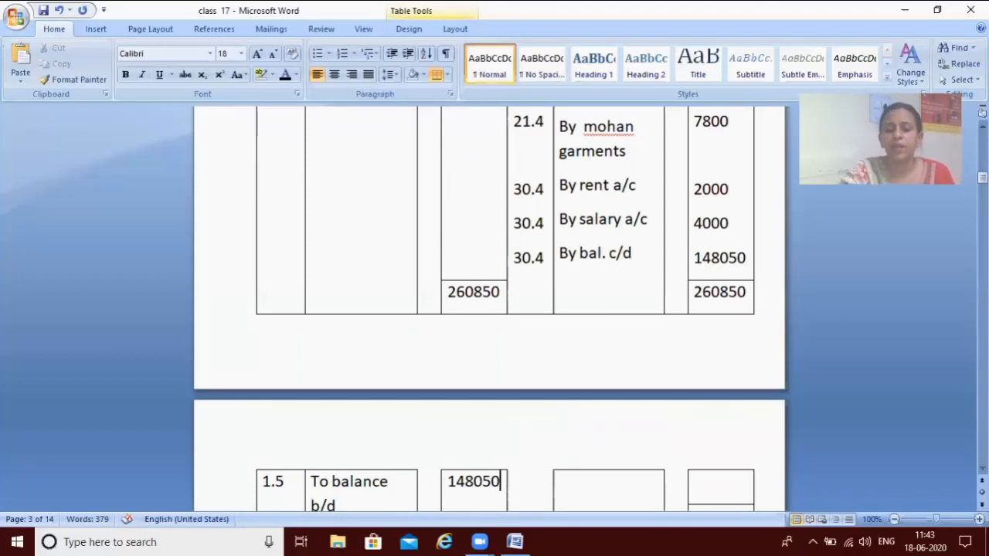
- Go to the Purchase a/c ledger on page 4 and review its debit amounts down to the empty debit total cell
key(Down)
key(Down)
key(Down)
key(Down)
key(Down)
key(Down)
key(Down)
key(Down)
key(Down)
key(Down)
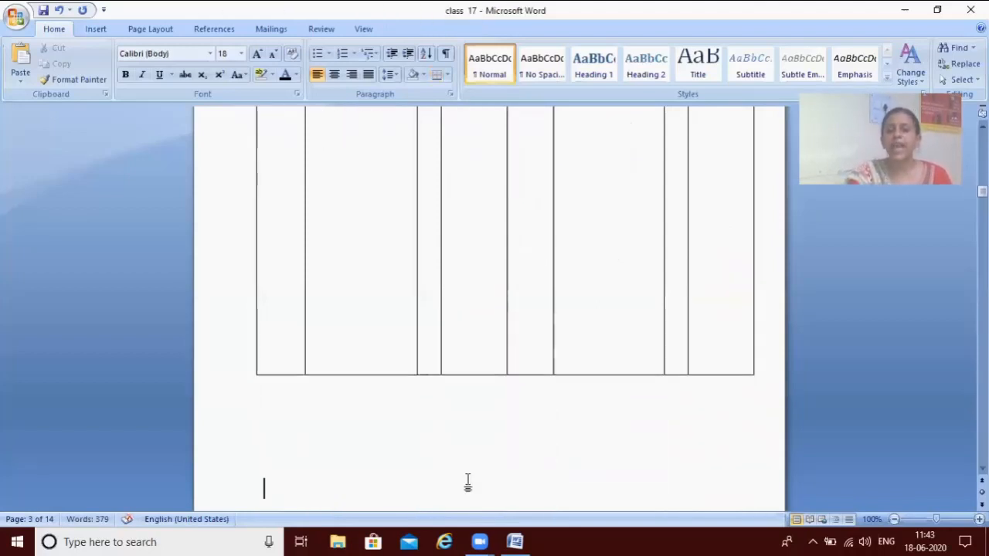
key(Down)
key(Down)
key(Down)
key(Down)
key(Down)
key(Down)
key(Down)
key(Down)
key(Down)
key(Down)
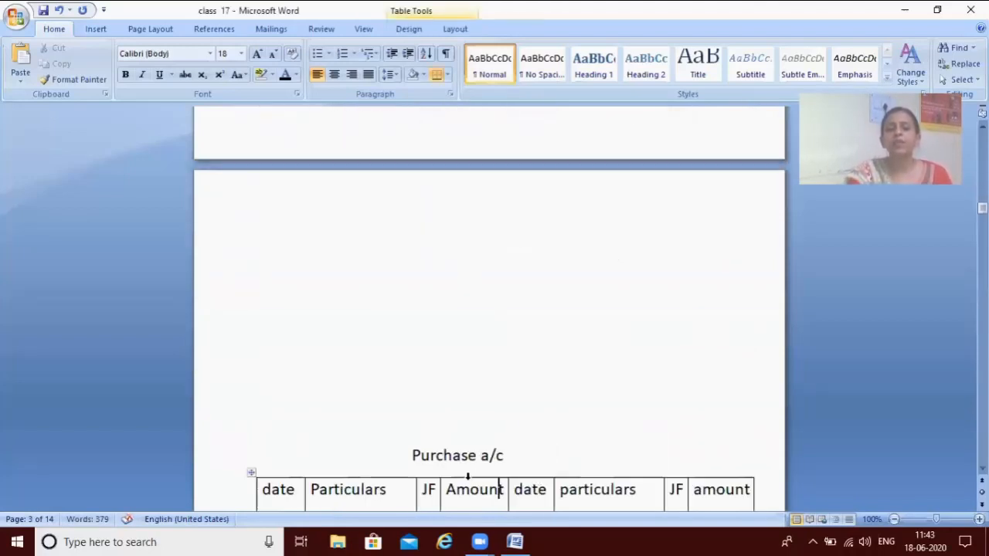
key(Down)
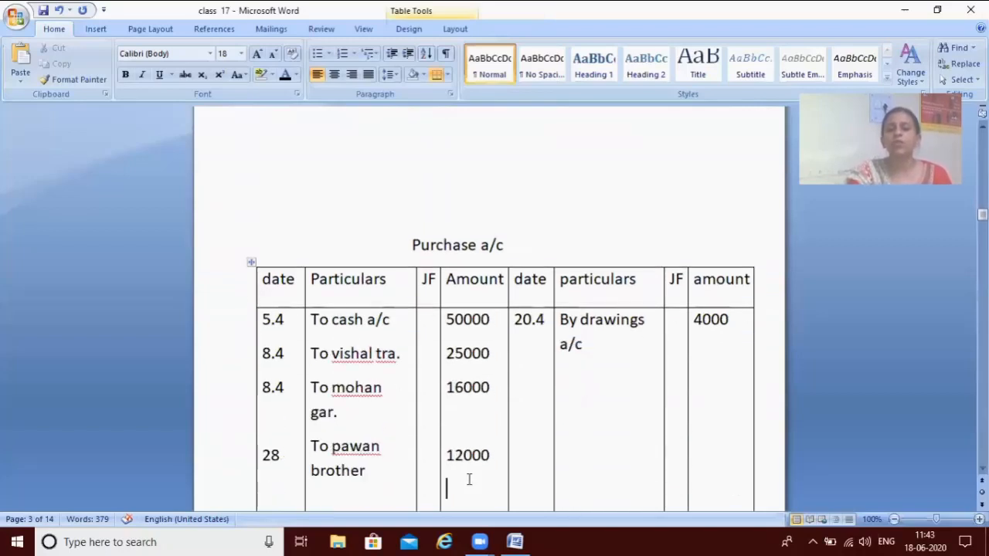
key(Down)
key(Down)
key(Down)
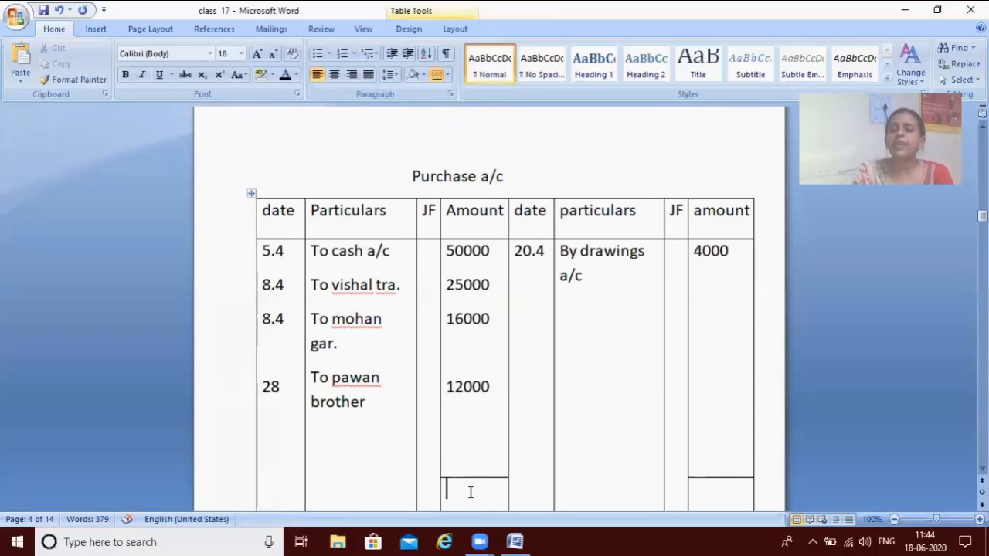
- Enter the total 103000 in both the debit and credit total cells of Purchase a/c
text(1.300)
key(BackSpace)
key(BackSpace)
key(BackSpace)
key(BackSpace)
text(0.)
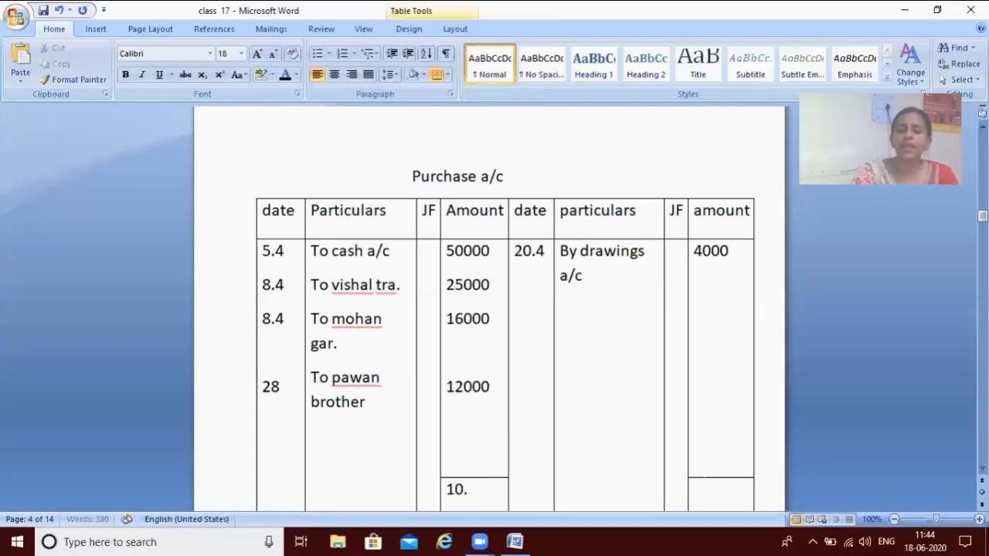
key(BackSpace)
text(3000)
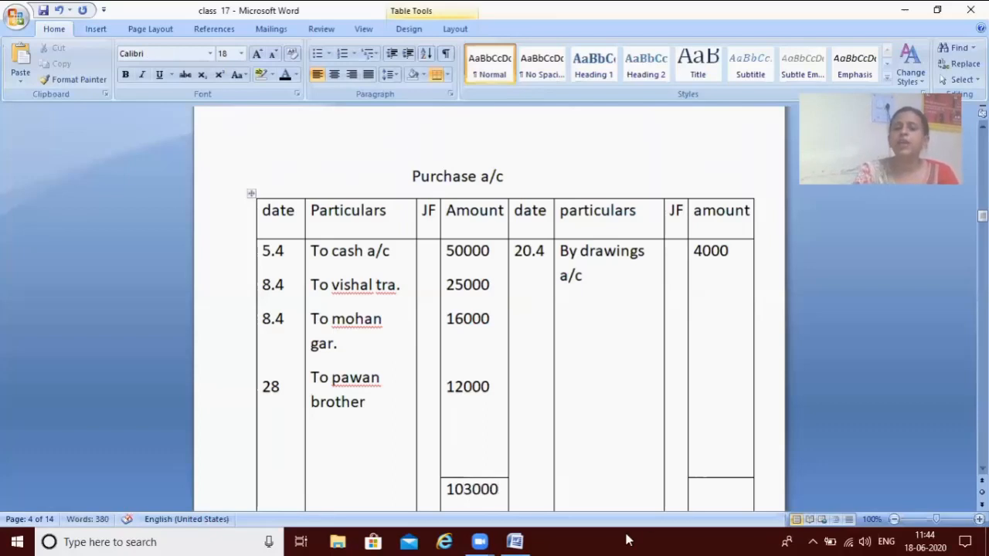
click(698, 489)
text(103000)
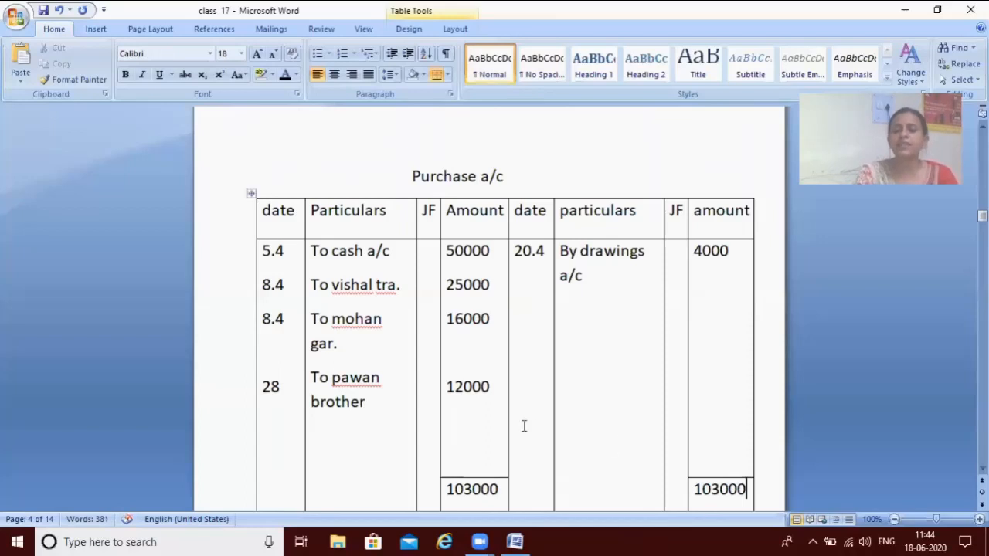
- Add the closing entry dated 30.4 with the particulars "By balance c/d" on the credit side of Purchase a/c
click(535, 317)
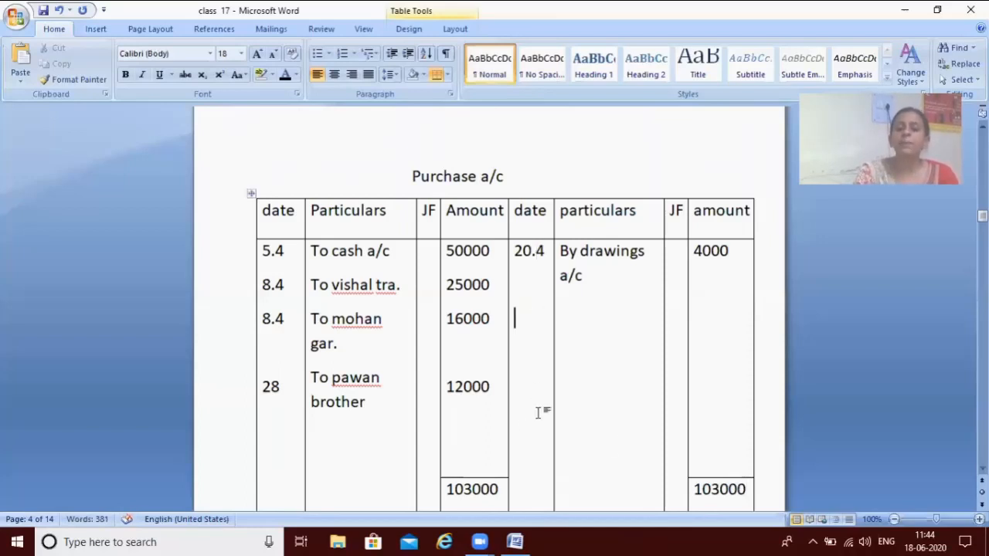
click(525, 386)
text(30.4)
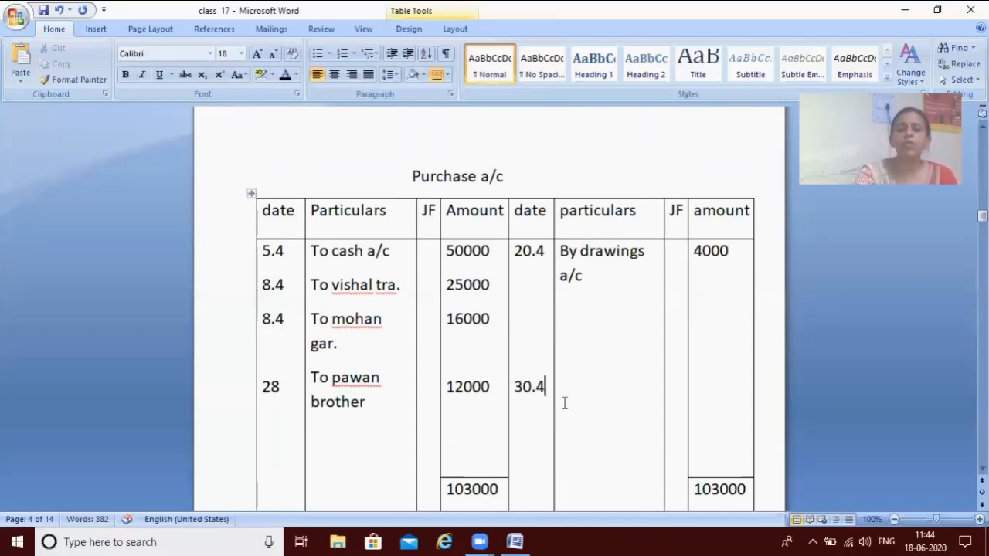
click(565, 402)
text(bt)
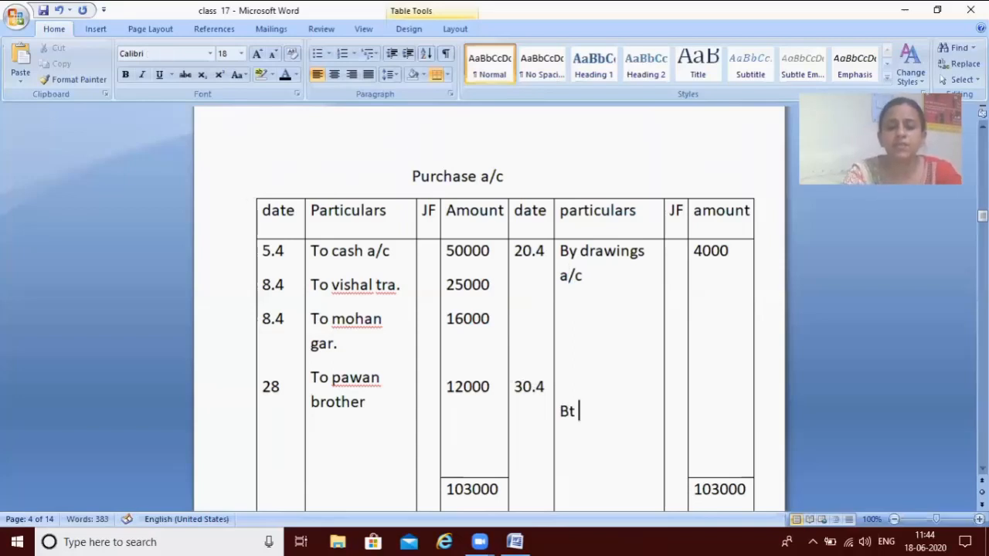
key(BackSpace)
key(BackSpace)
text(y )
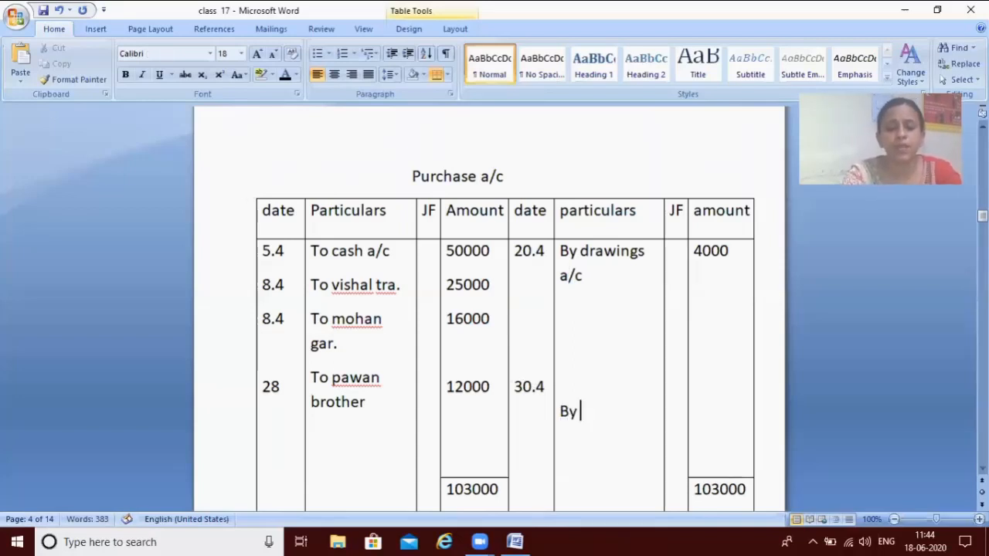
text(bla)
key(BackSpace)
key(BackSpace)
text(a)
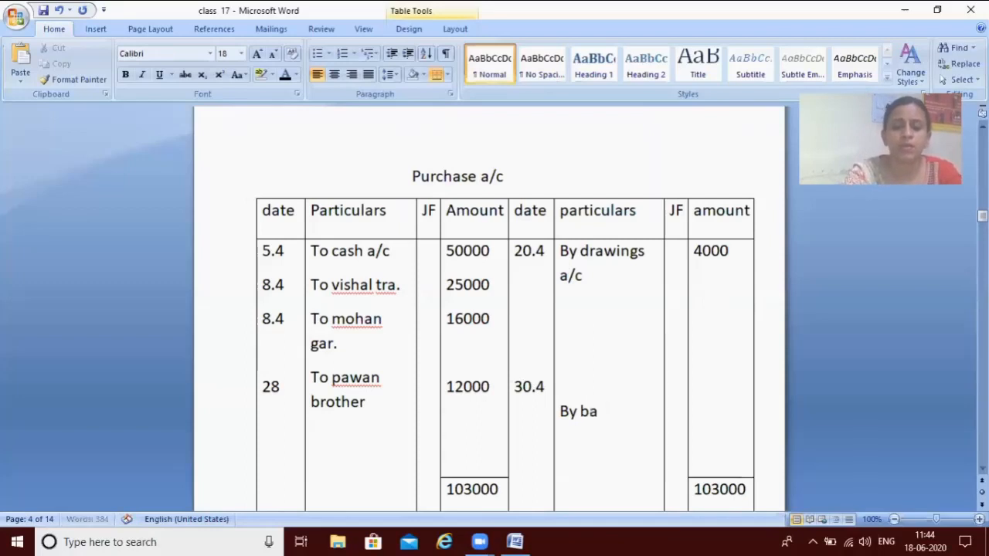
text(lance )
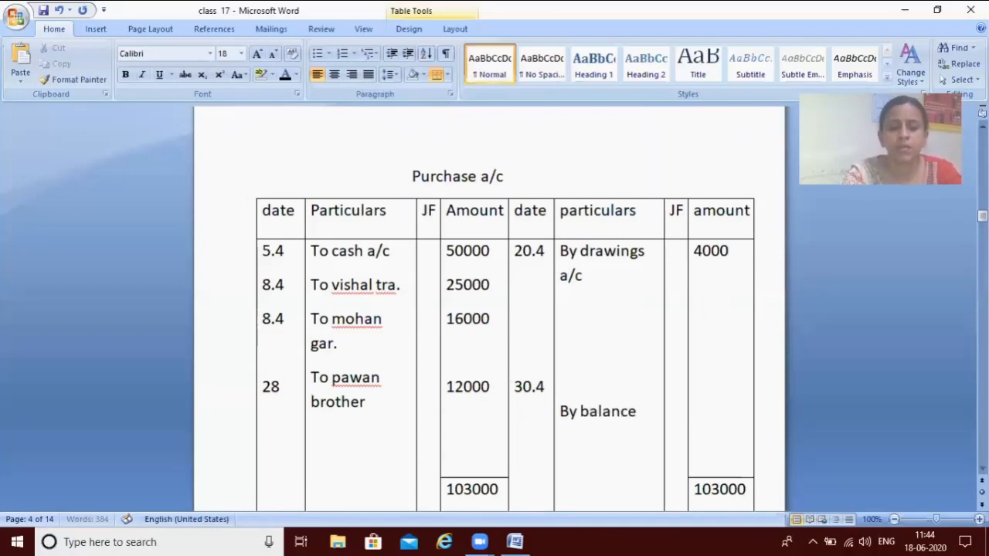
text(c/d)
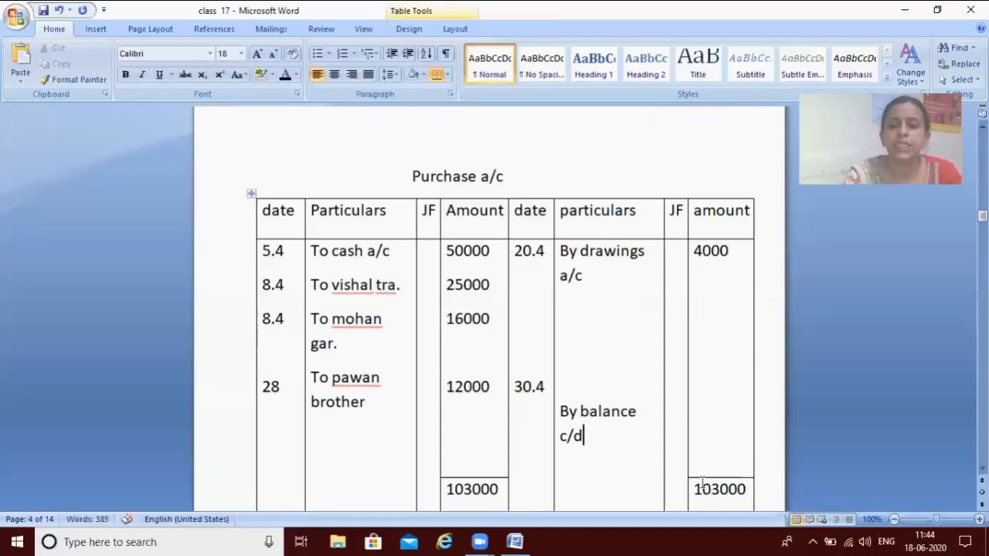
- Enter the balancing amount 99000 for "By balance c/d" in the credit amount column of Purchase a/c
click(713, 443)
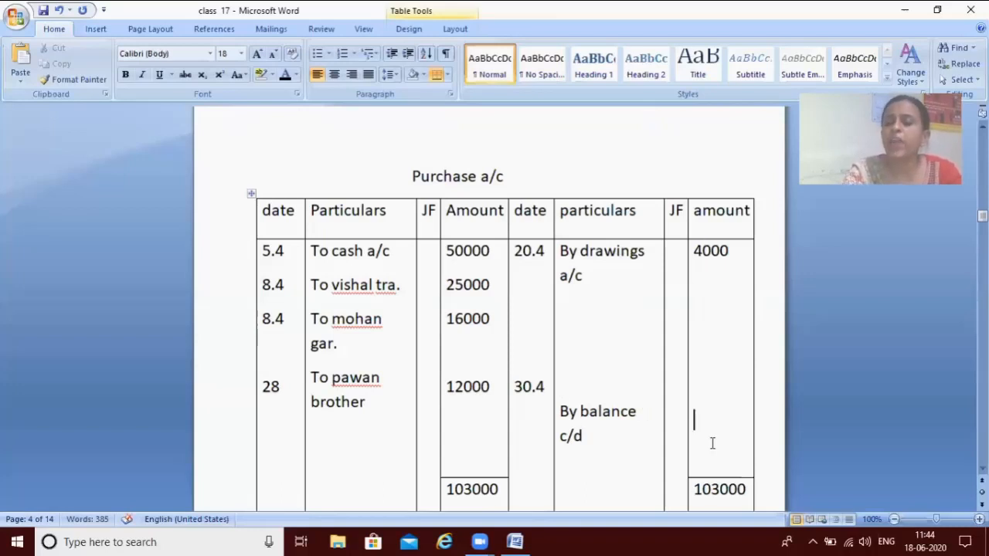
text(99000)
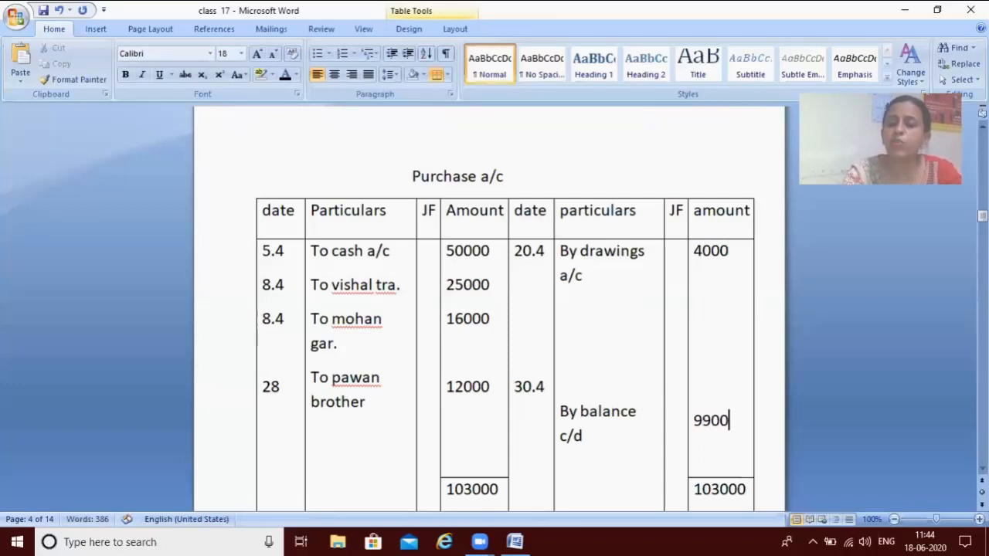
key(Down)
key(Down)
key(Down)
text(S)
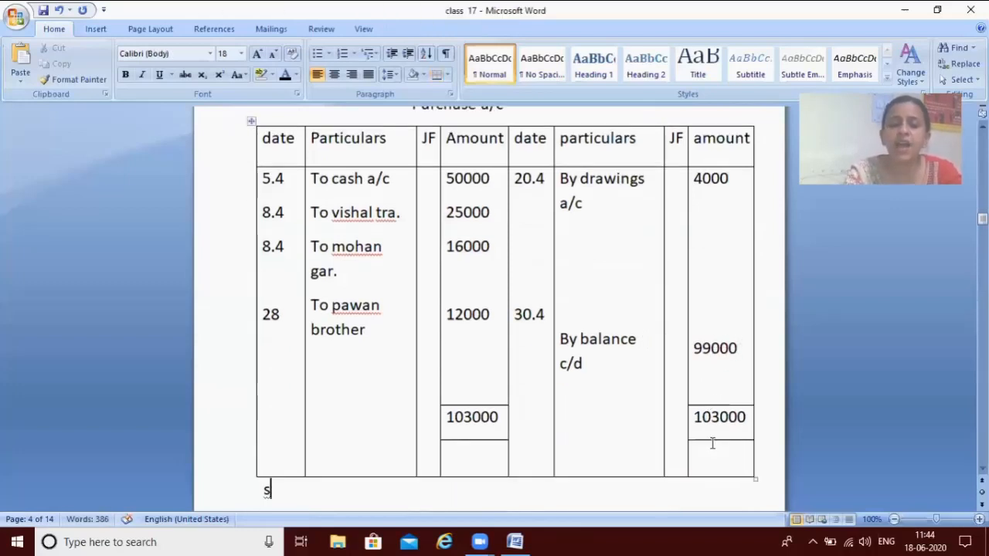
- Extend the debit date column of Purchase a/c below the total row and enter the date 1.5
click(283, 452)
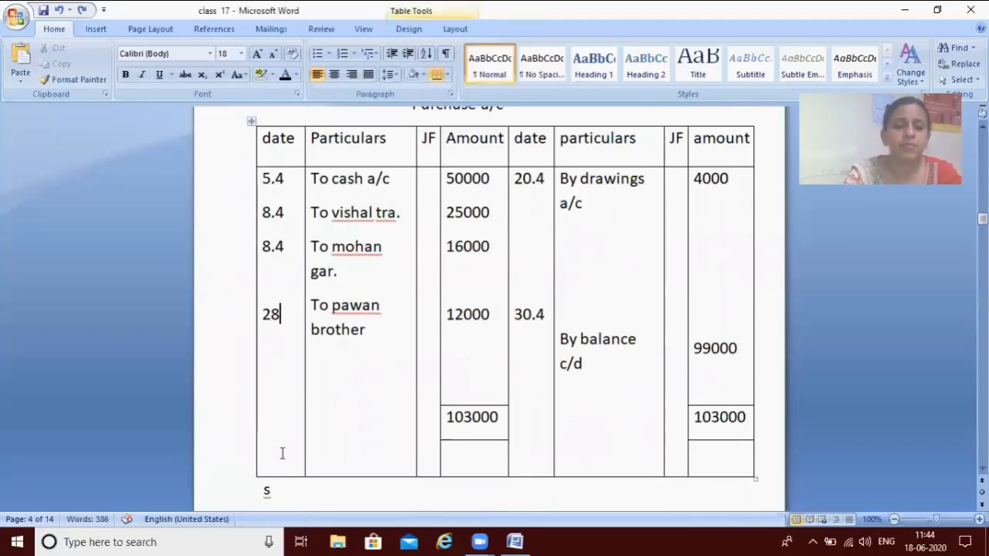
key(Down)
key(Down)
key(Down)
key(Down)
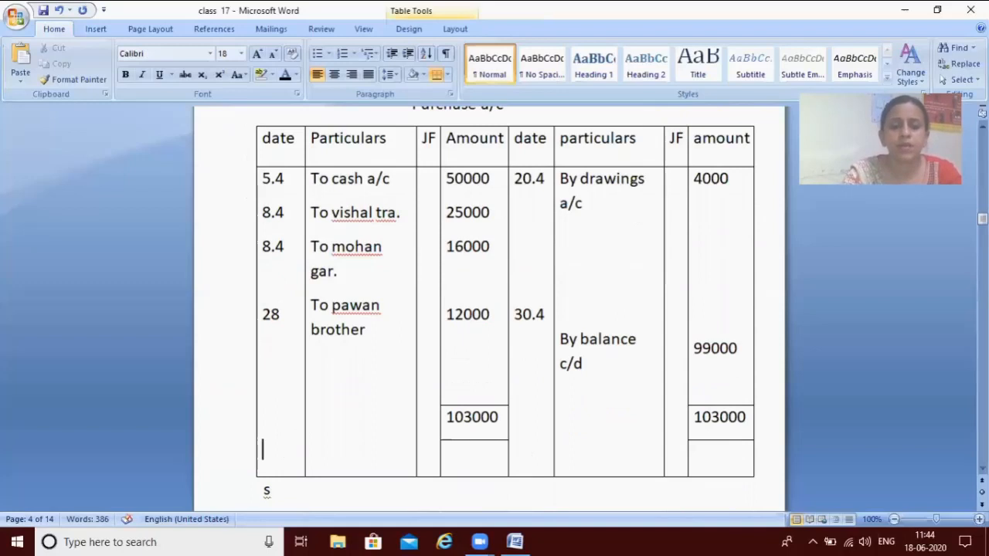
key(Return)
text(1)
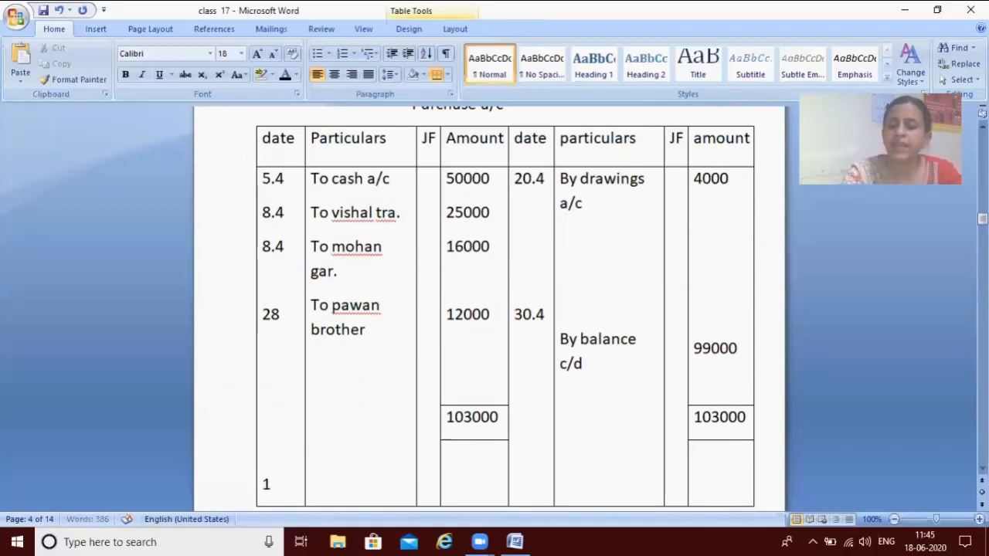
text(.5)
- Bring the Purchase a/c balance down beside the date 1.5 with the particulars "To balance b/d" and the amount 99000
click(326, 477)
click(327, 477)
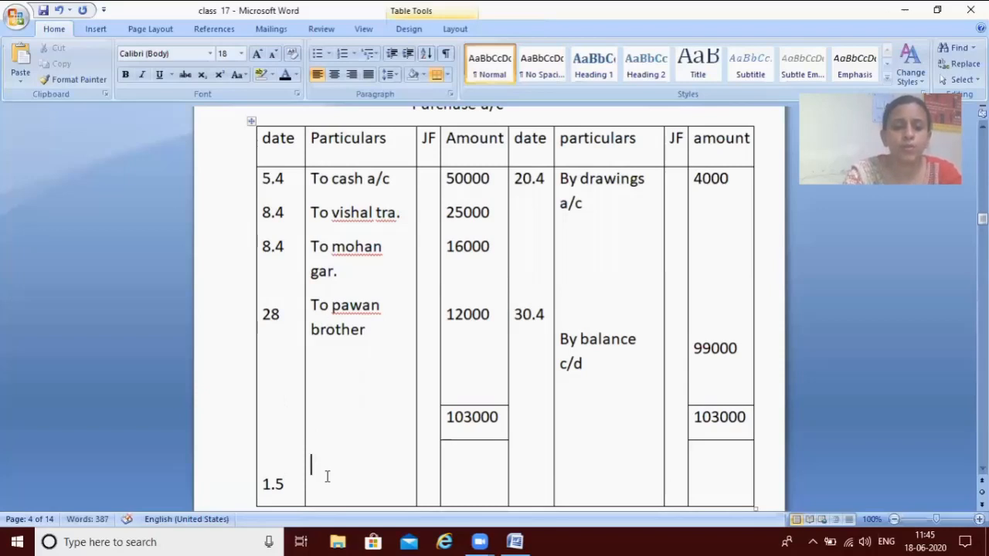
scroll(327, 476, down, 5)
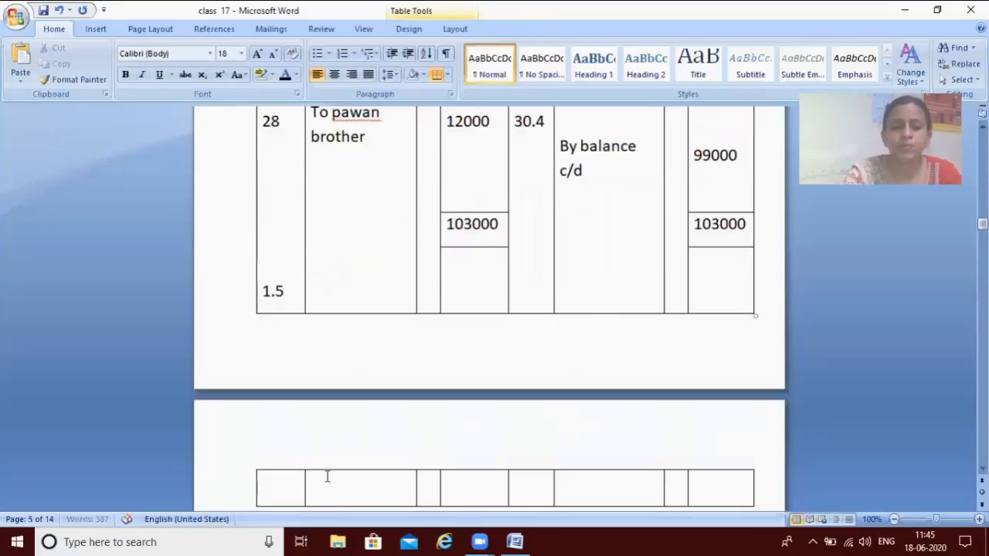
text(t)
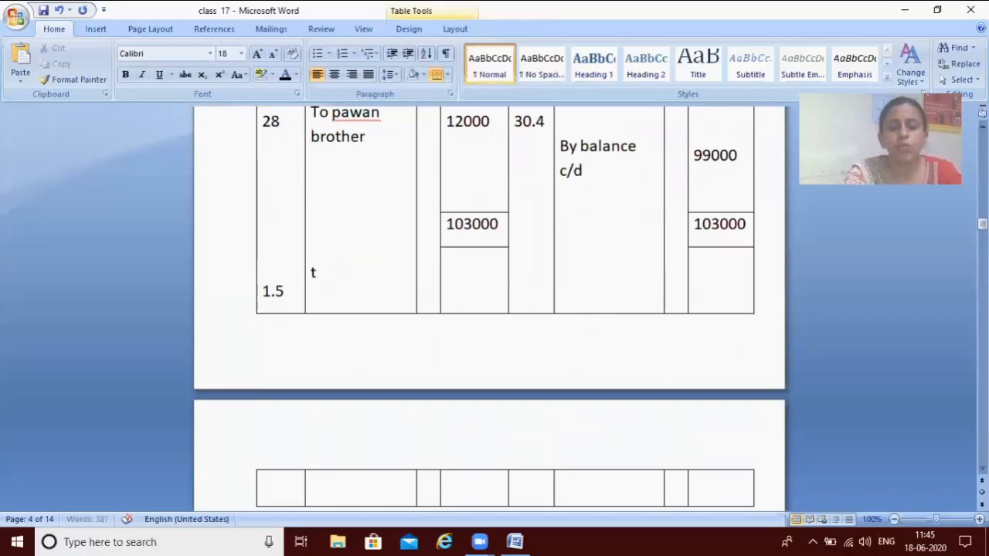
text(o b)
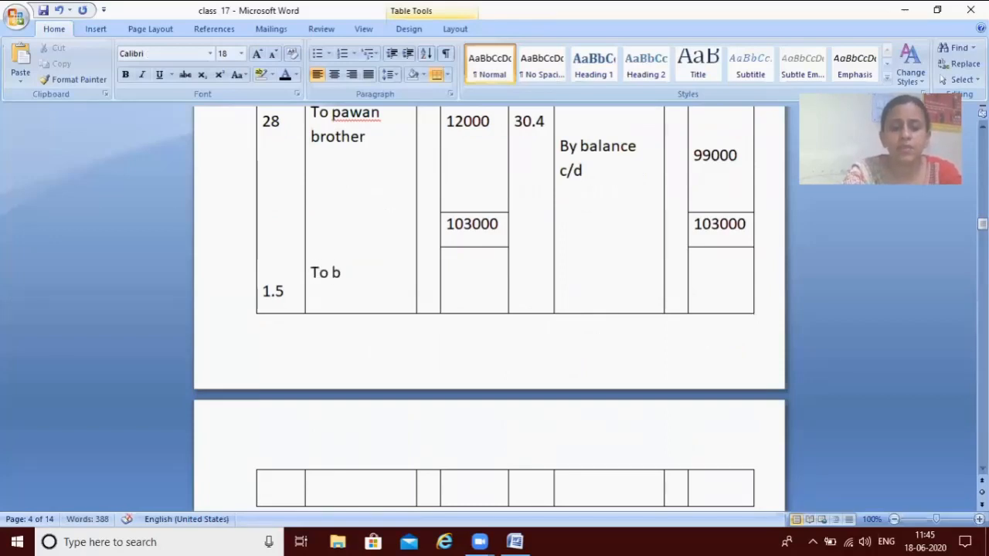
text(alance b/d)
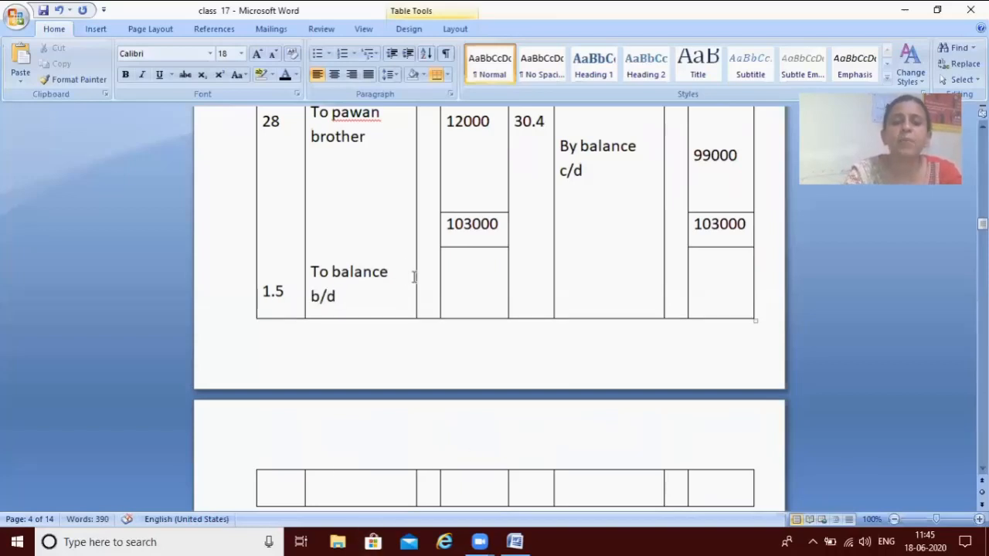
click(464, 286)
text(9000)
key(BackSpace)
key(BackSpace)
key(BackSpace)
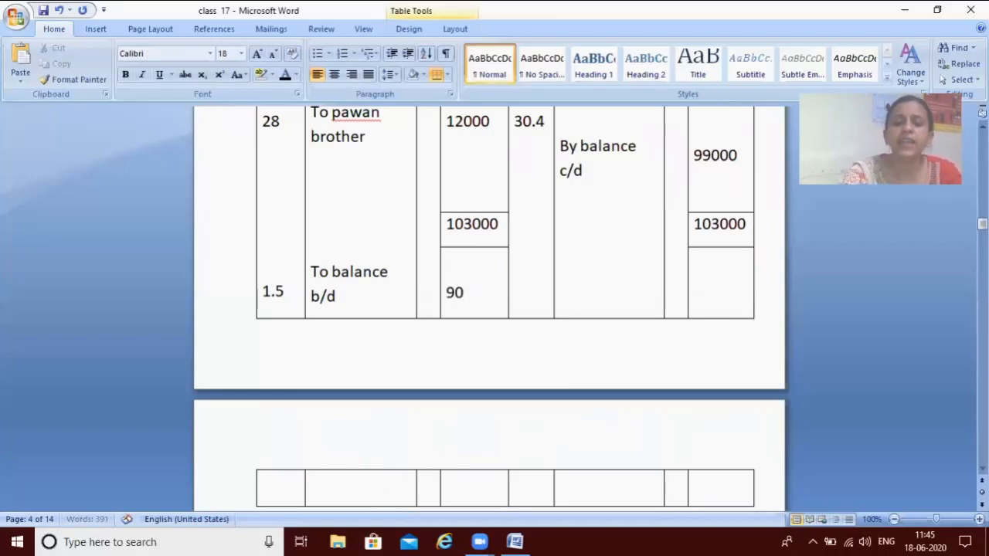
text(9000)
- Enter the total 79000 in both the credit and debit total cells of Sale a/c on page 5
key(Down)
key(Down)
key(Down)
key(Down)
key(Down)
key(Down)
key(Down)
key(Down)
key(Down)
key(Down)
key(Down)
key(Down)
key(Down)
key(Down)
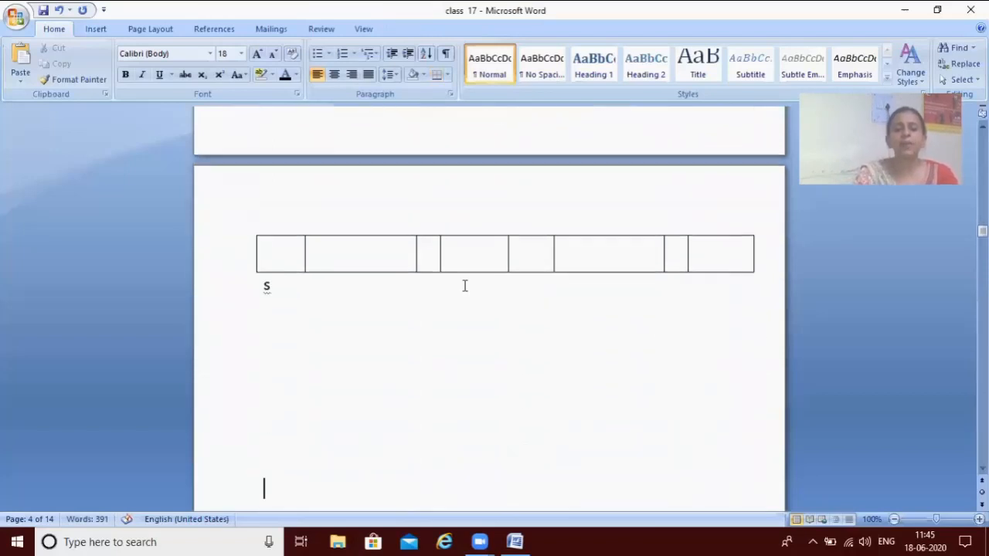
key(Down)
key(Down)
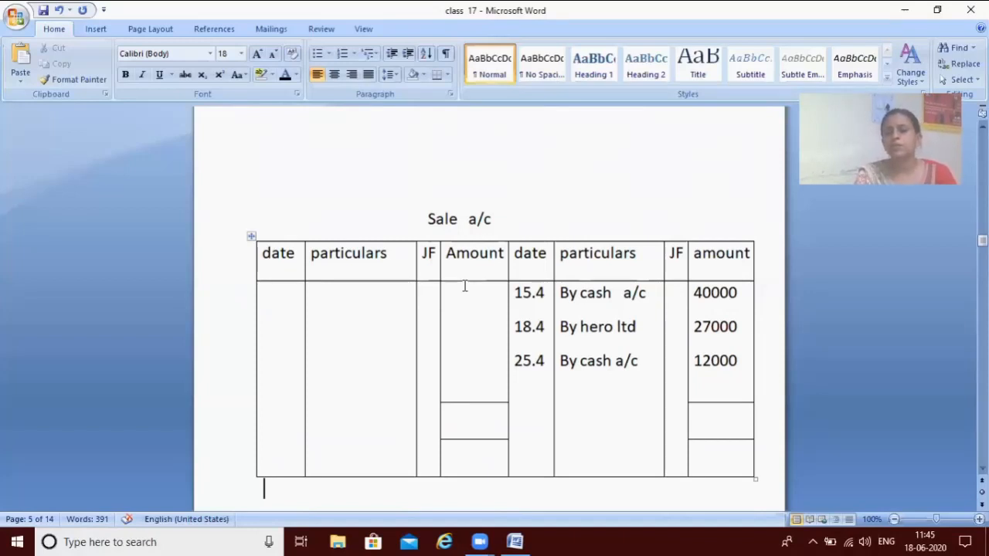
click(701, 411)
text(790)
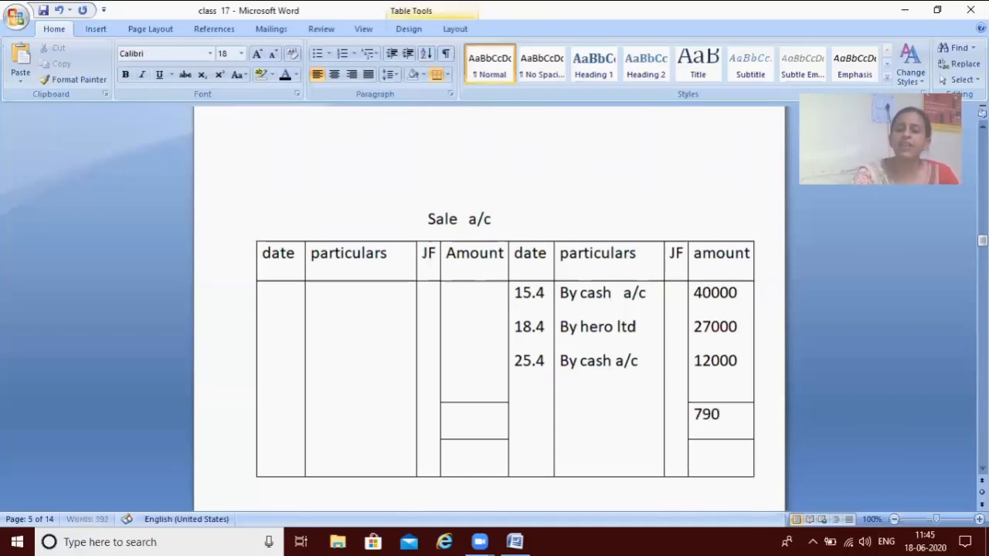
text(00)
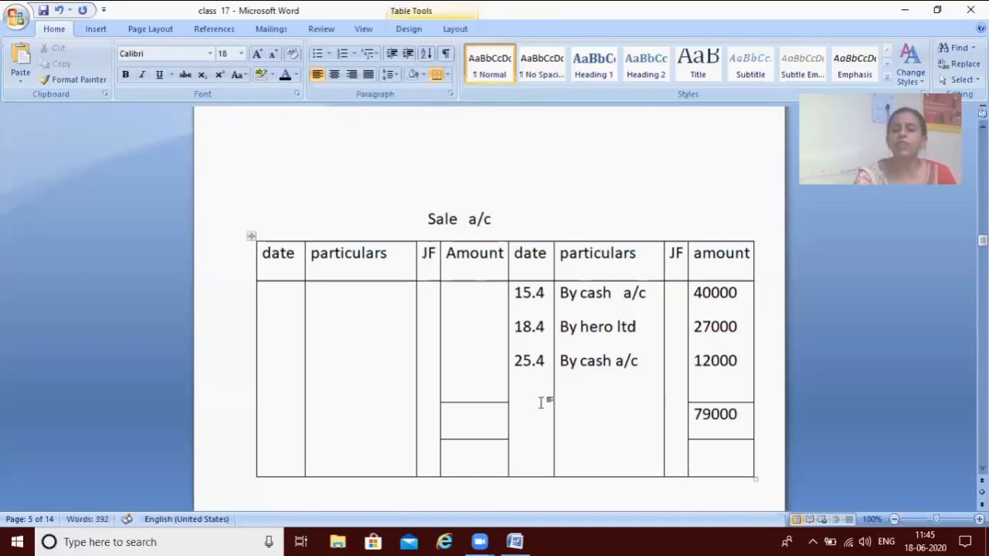
click(465, 426)
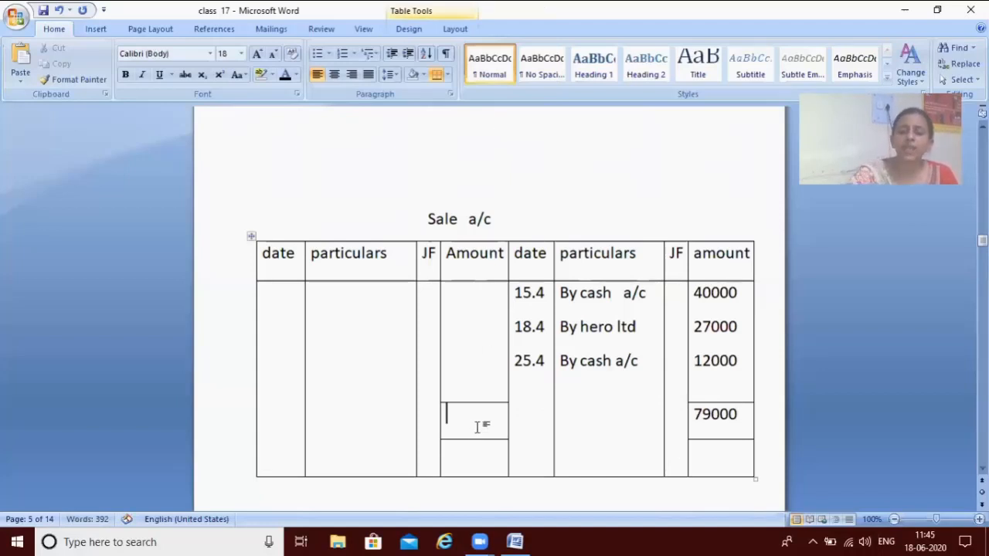
text(79000)
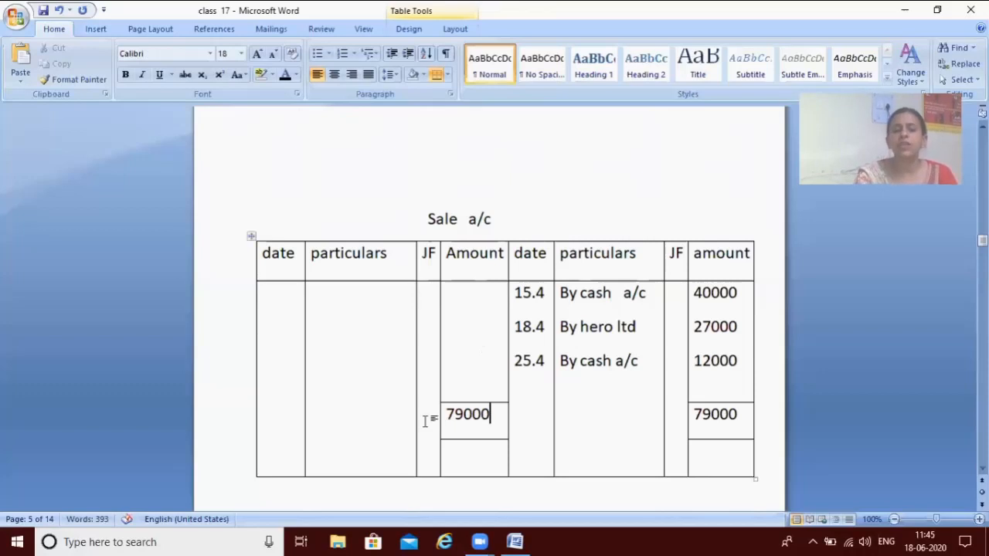
- Enter the closing date 30.4 on the debit side of Sale a/c and add blank lines in the particulars column beside it
click(276, 371)
key(Return)
key(Return)
key(Return)
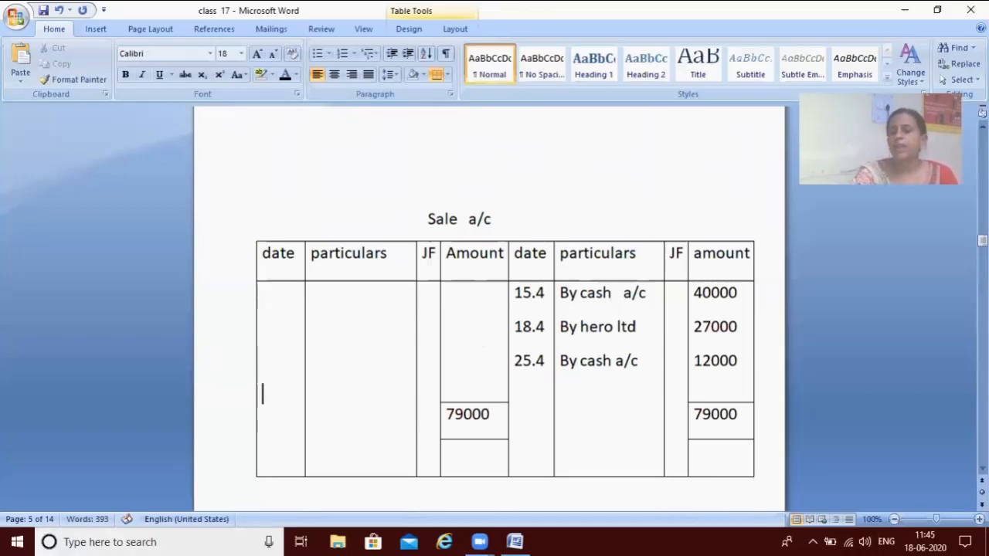
text(30.4)
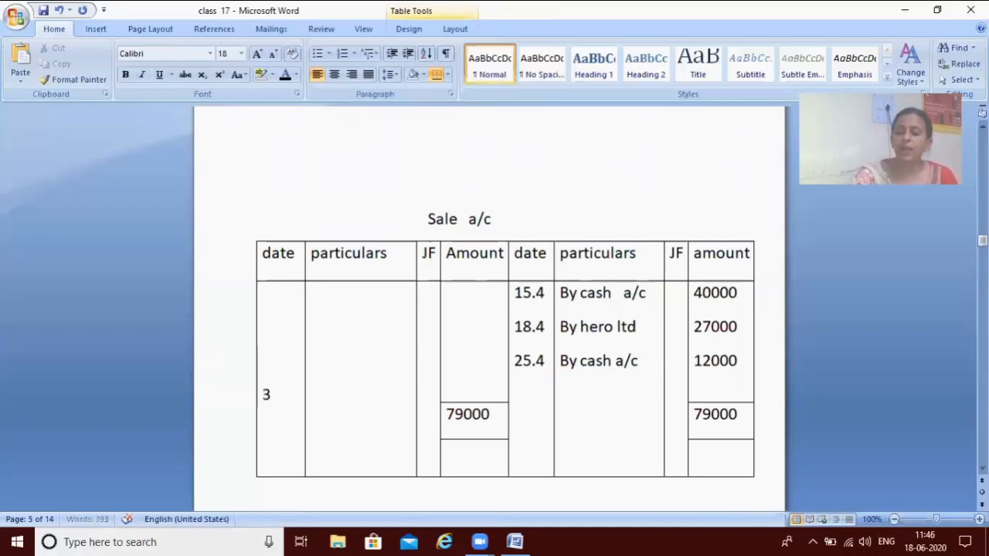
click(329, 381)
key(Return)
key(Return)
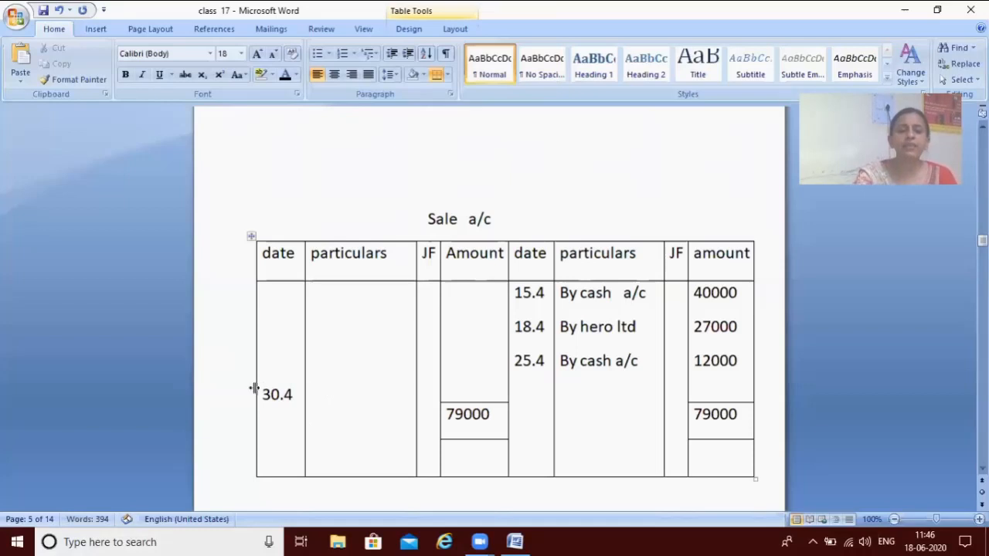
- Move the date 30.4 up one line in Sale a/c and enter the particulars "To balance c/d" beside it
click(264, 397)
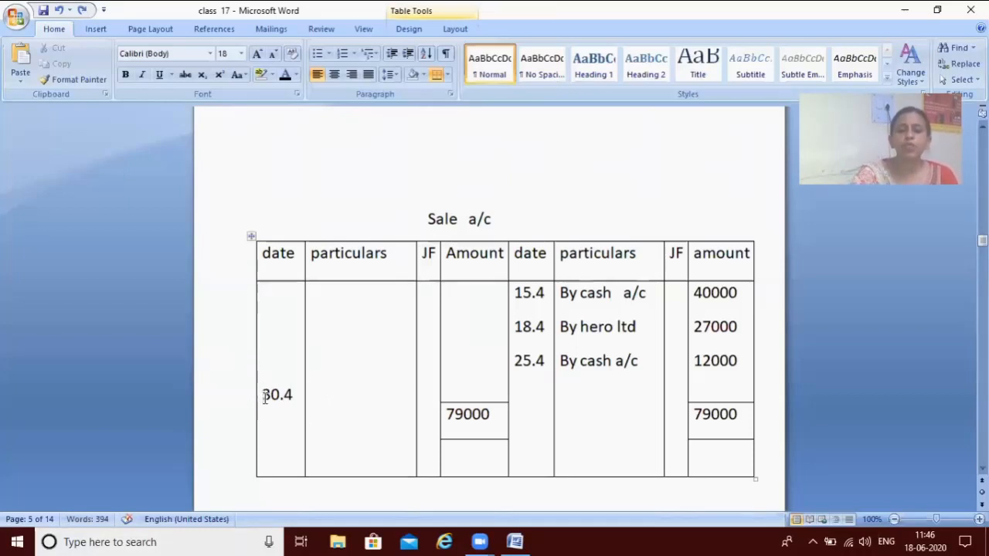
key(BackSpace)
key(Right)
key(Right)
key(Right)
key(Right)
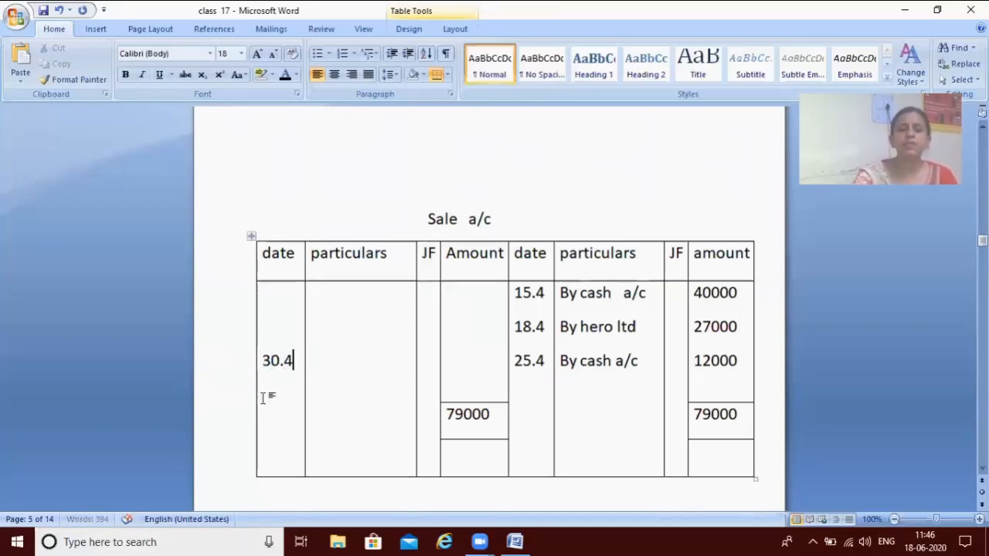
key(Tab)
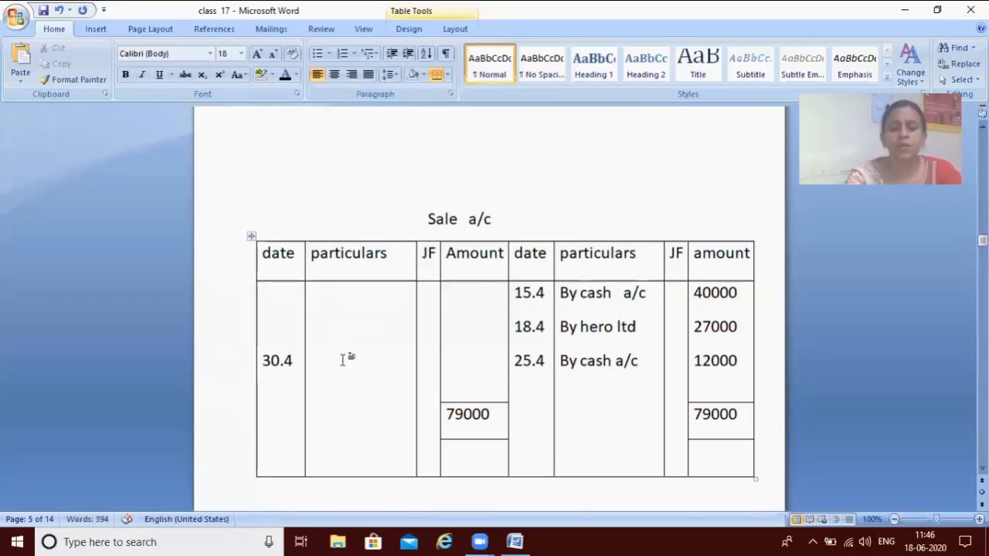
text(To balance c/d)
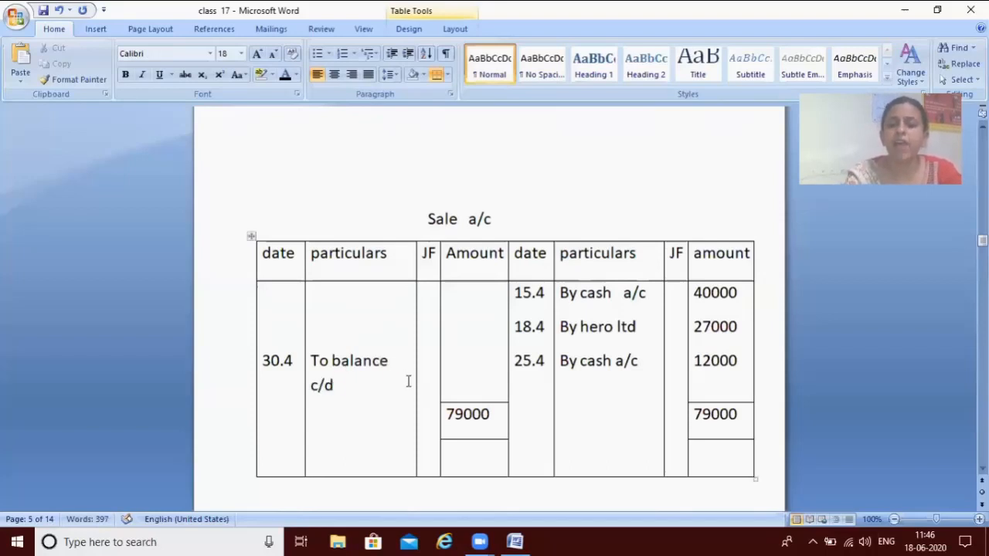
- Enter the closing amount 79000 on the debit side of Sale a/c beside "To balance c/d"
click(466, 371)
key(Return)
key(Return)
text(79000)
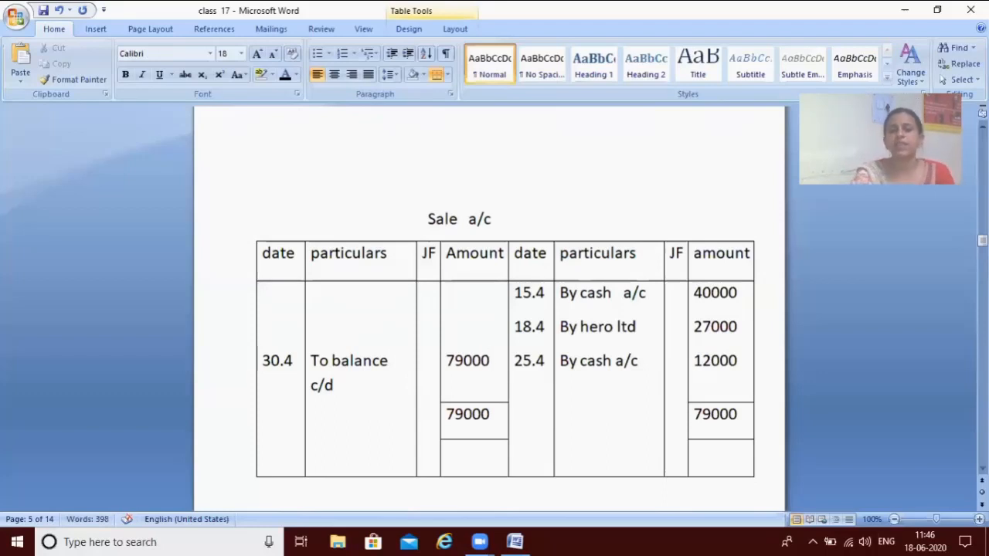
- Bring the Sale a/c balance down on the credit side with date 1.5, particulars "By balance b/d" and amount 79000
click(526, 469)
key(Return)
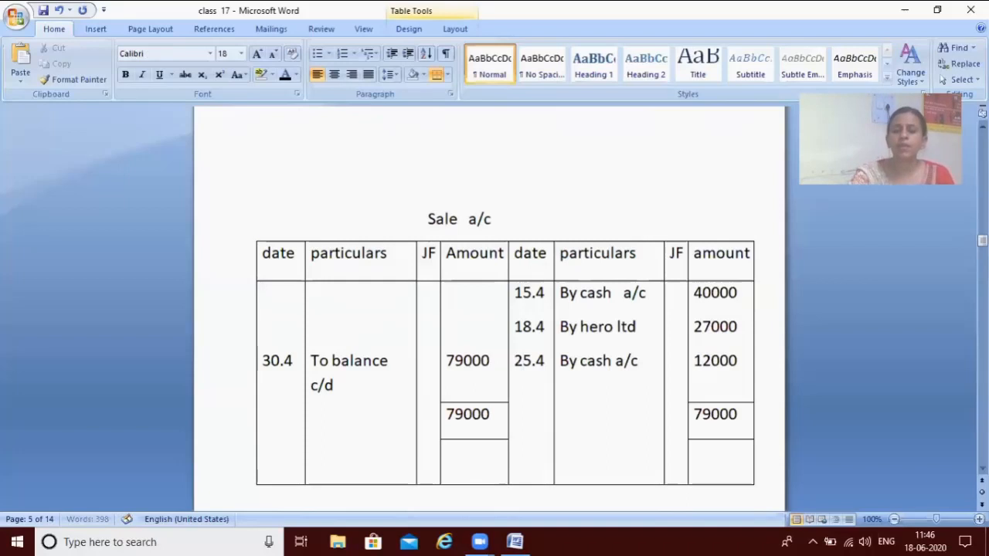
text(1.5)
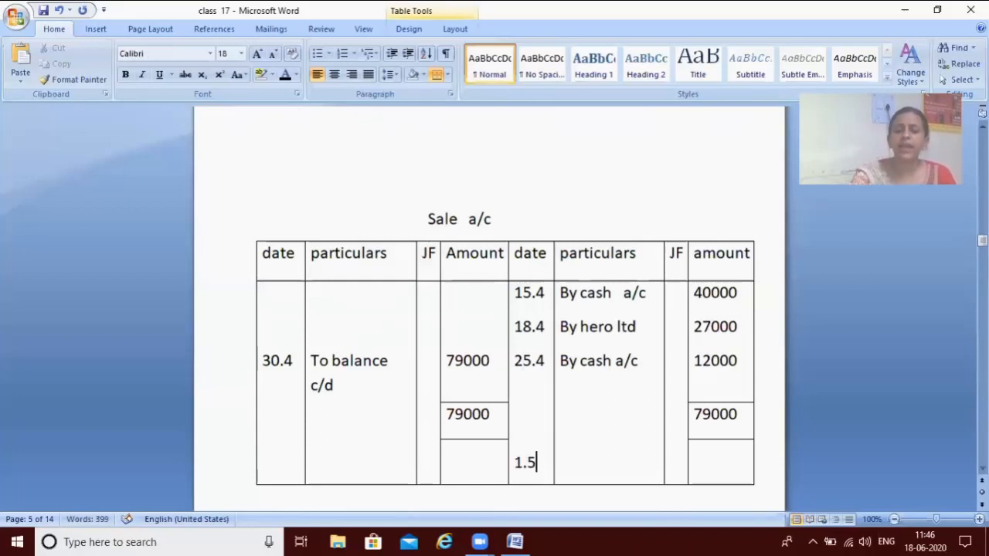
double_click(574, 470)
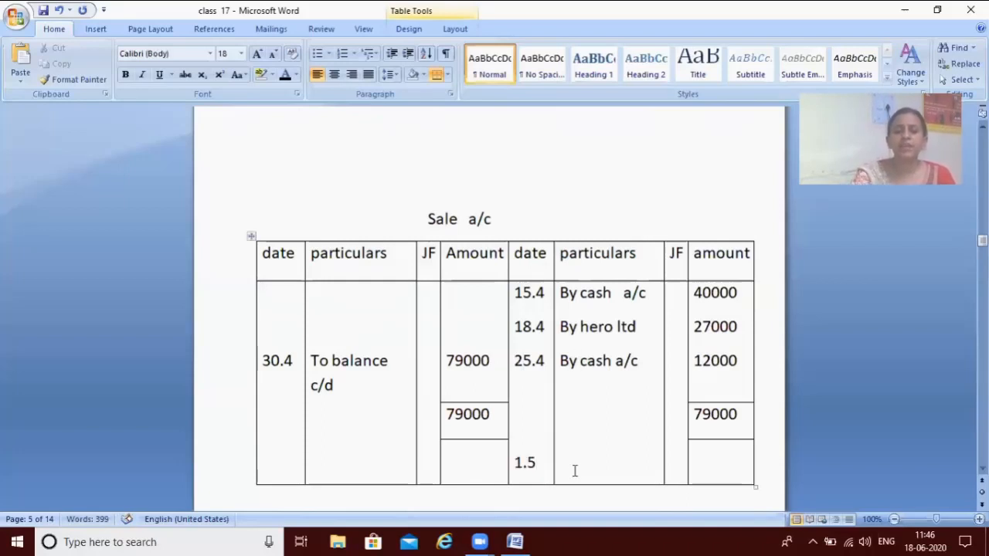
key(Return)
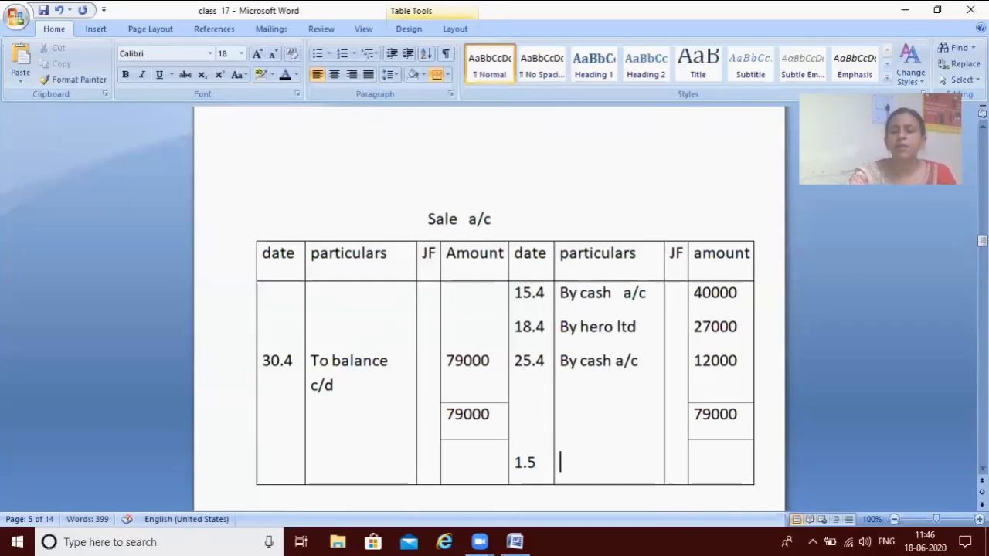
text(By n)
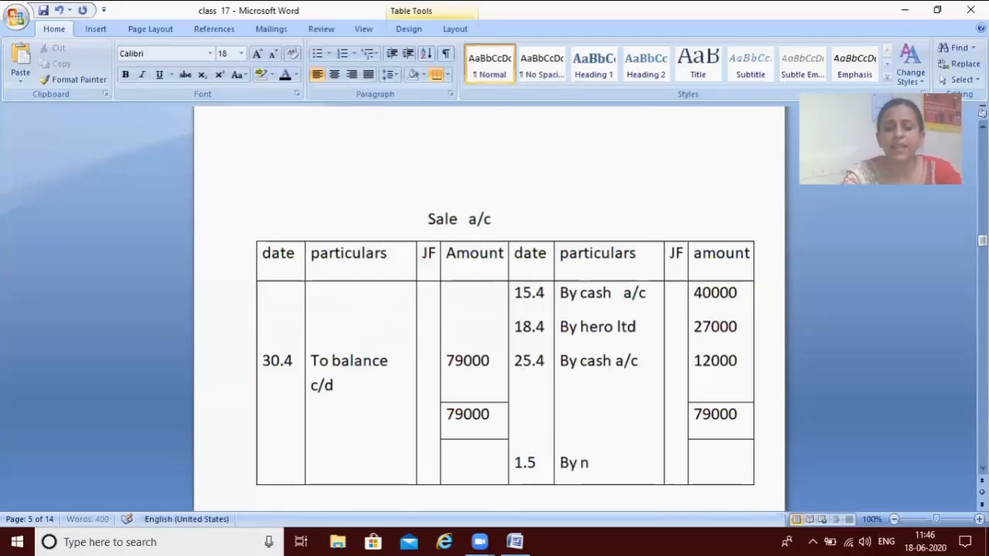
key(BackSpace)
text(bala)
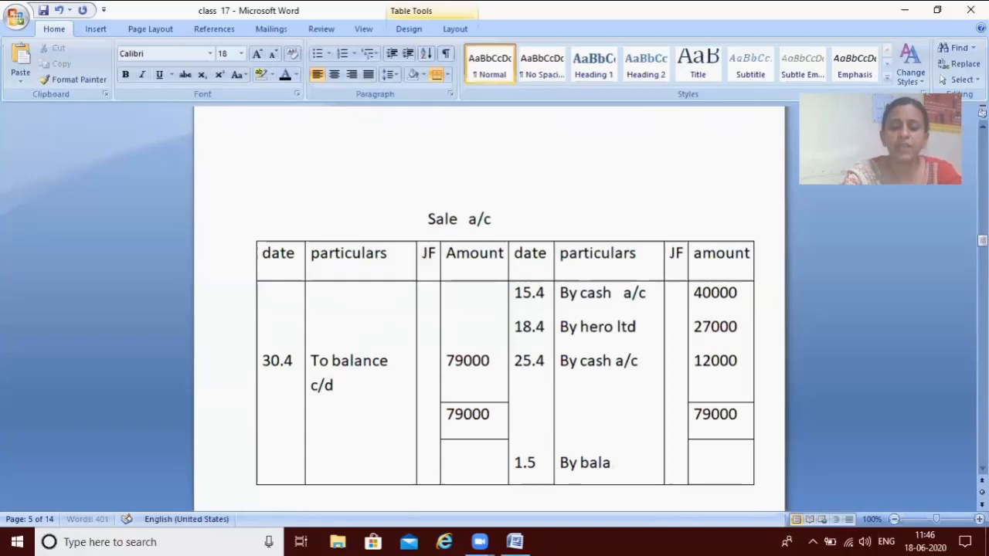
text(nce b/d)
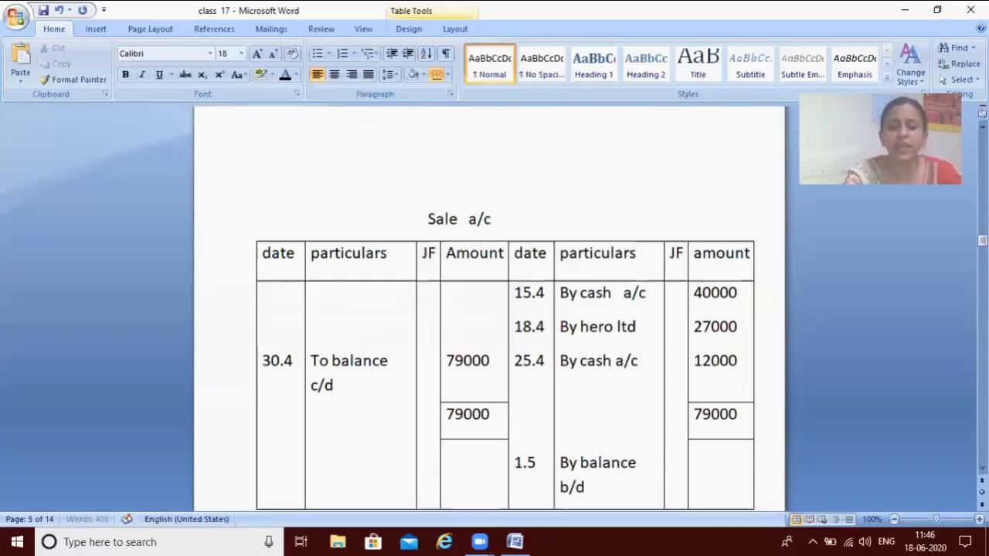
click(723, 480)
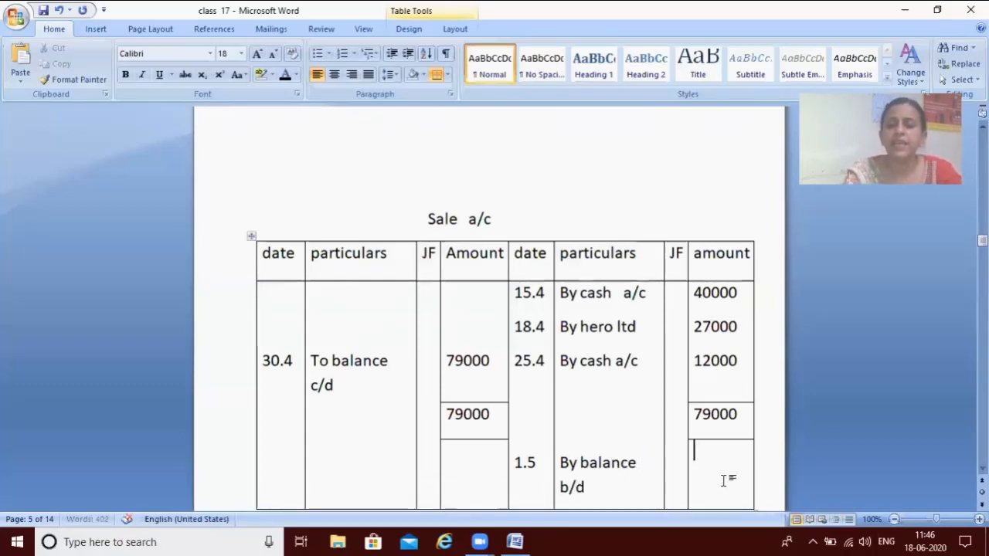
text(79000)
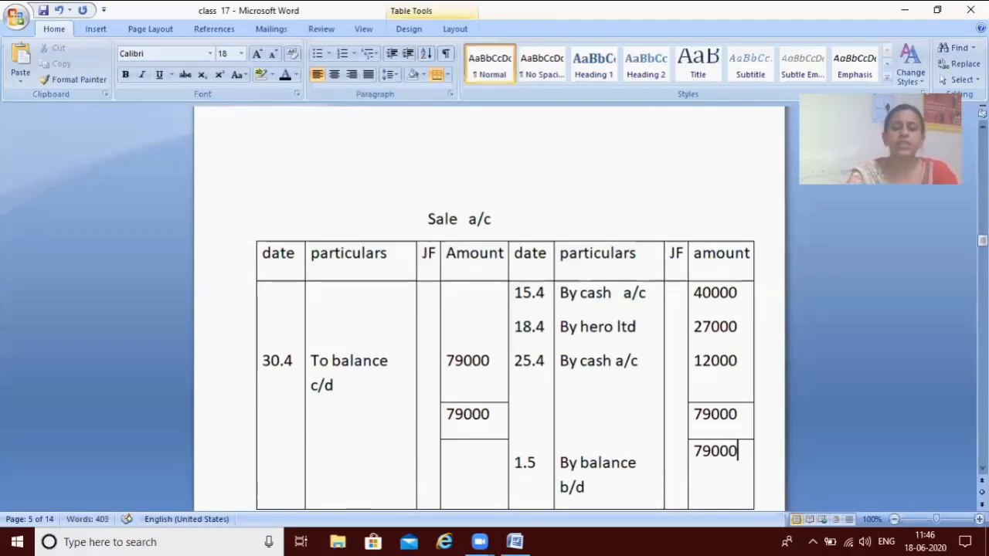
- Enter the total 5000 in both the credit and debit total cells of Purchase return a/c on page 6
scroll(718, 479, down, 10)
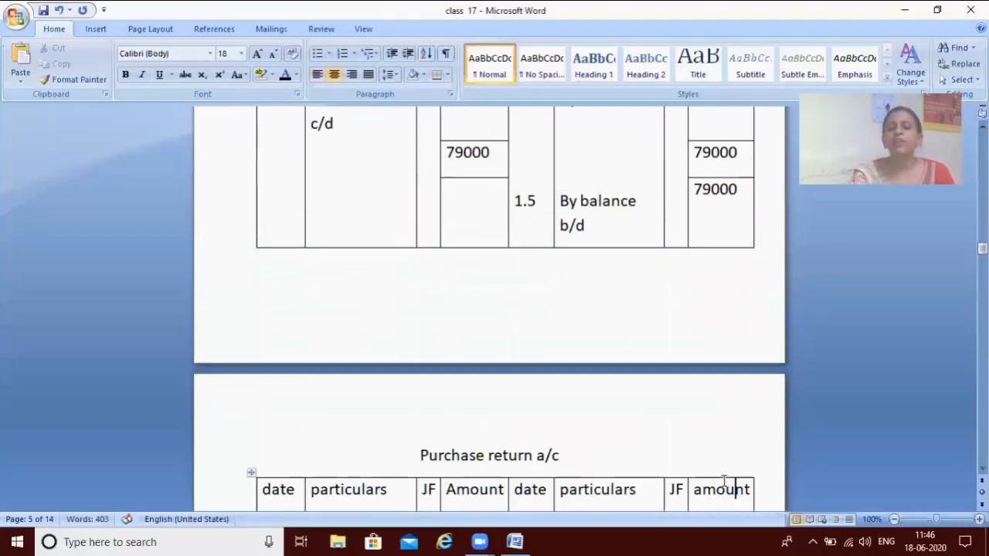
click(724, 480)
scroll(724, 481, down, 1)
click(724, 481)
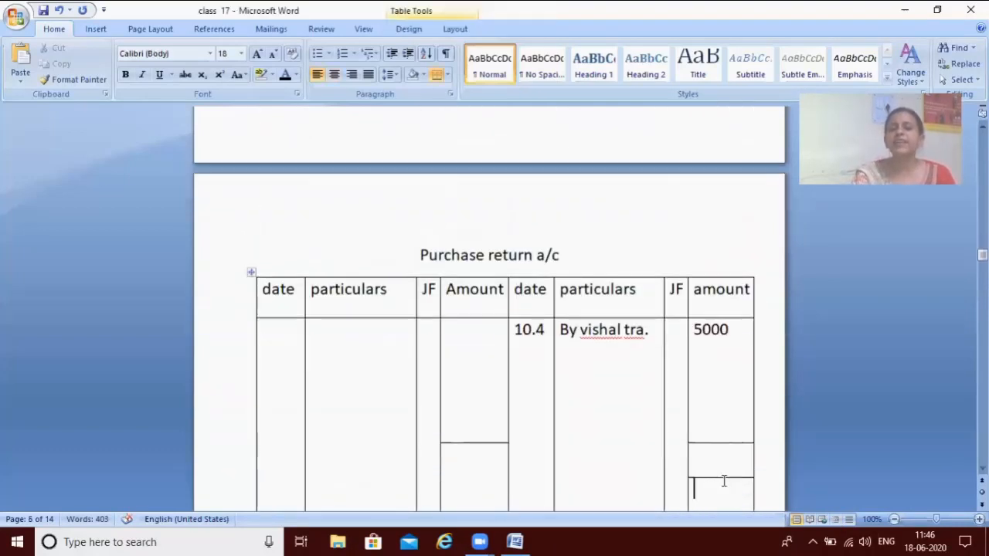
key(Up)
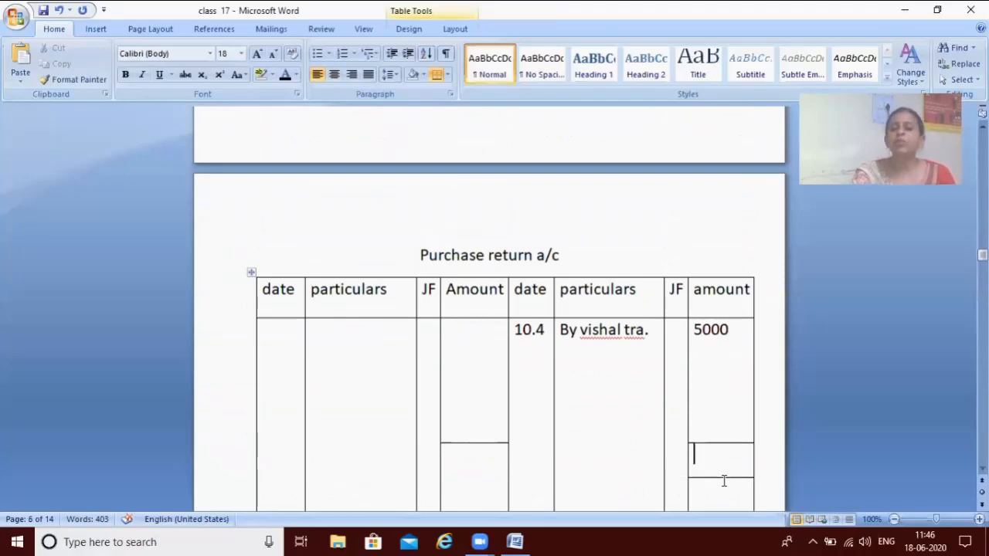
text(5000)
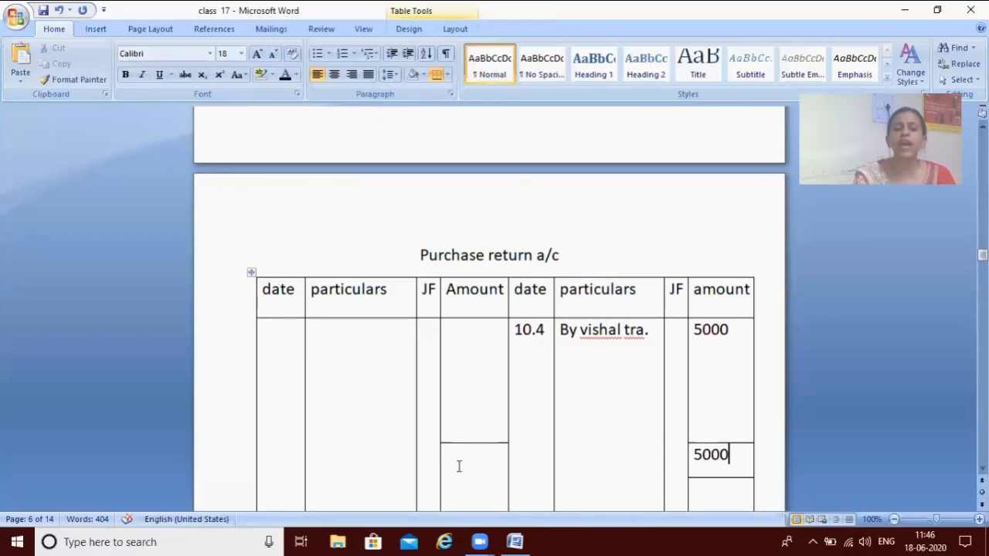
click(459, 466)
text(5000)
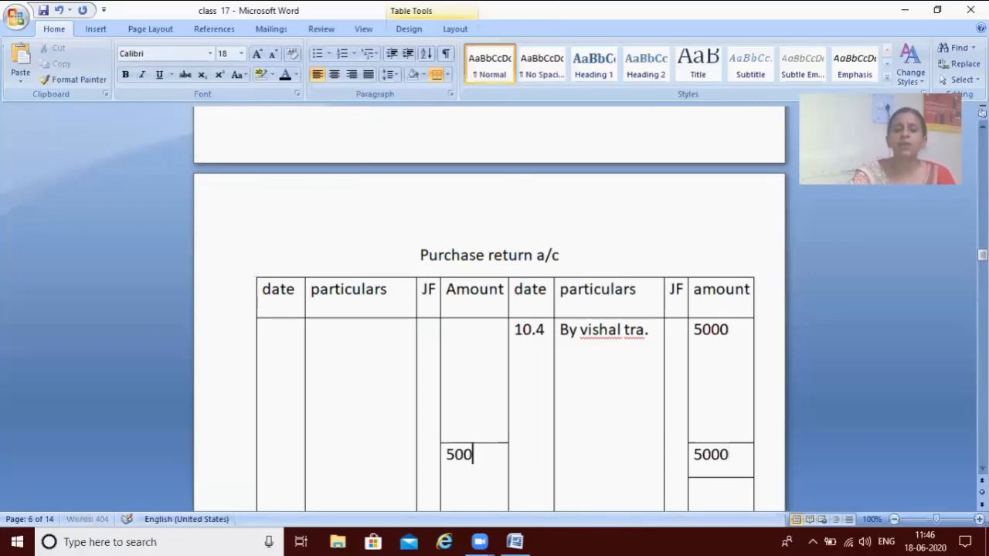
- Add the closing entry on the debit side of Purchase return a/c: date 30.4, particulars "To balance c/d", amount 5000
click(276, 406)
key(Return)
key(Return)
key(Return)
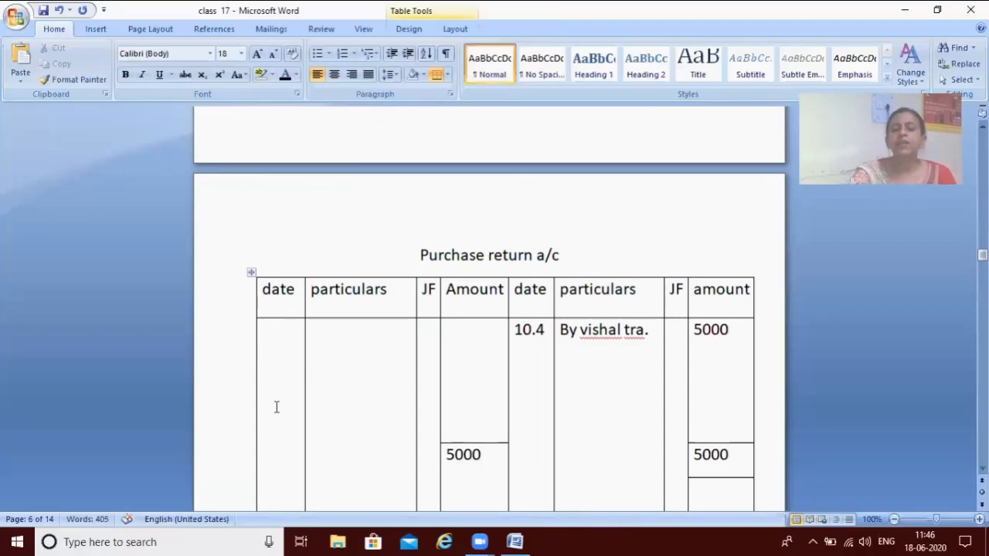
text(30.4)
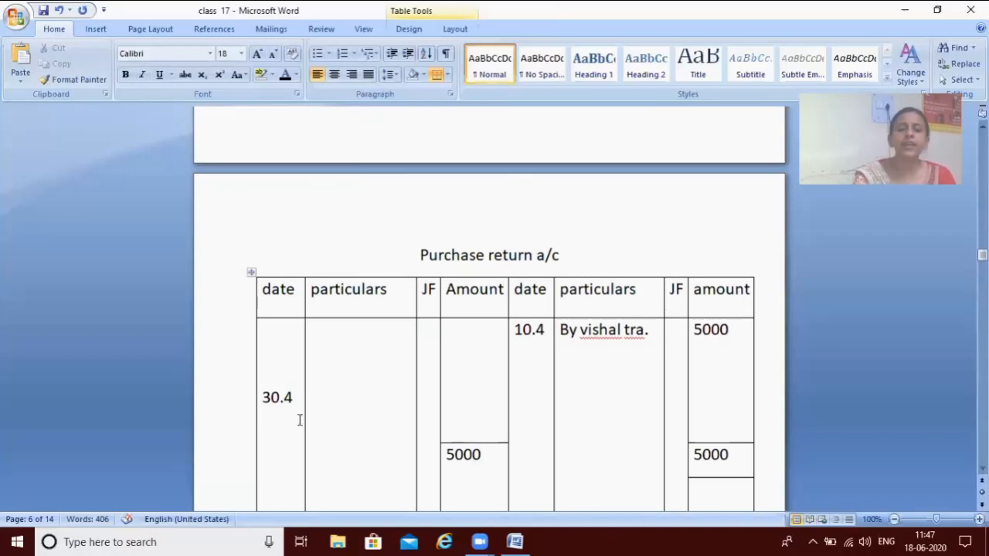
click(327, 404)
key(Return)
key(Return)
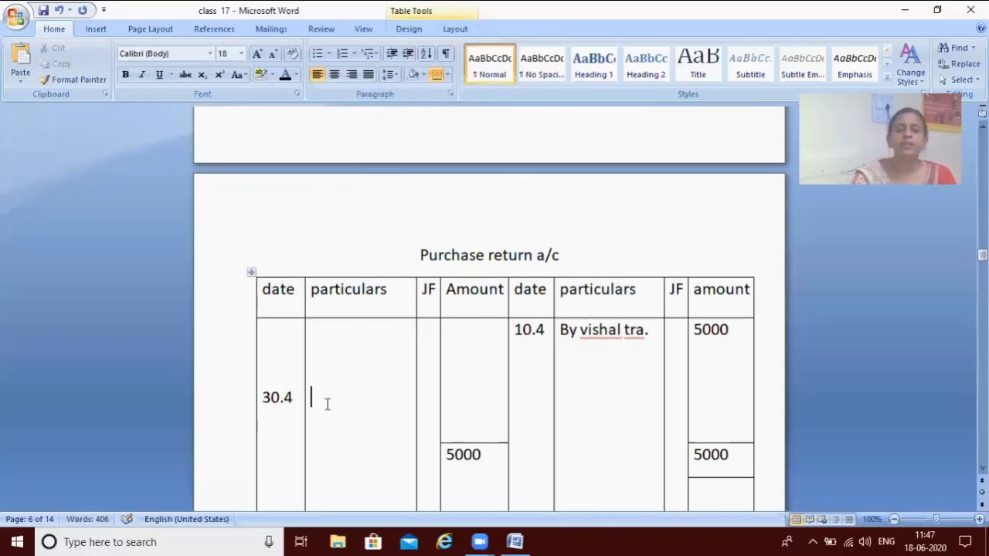
text(To ba)
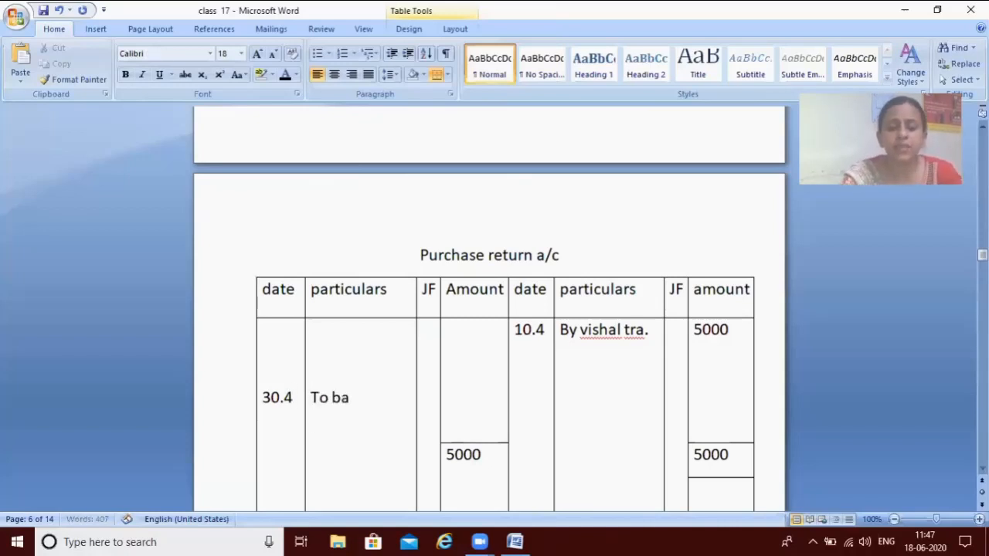
text(lance c/d)
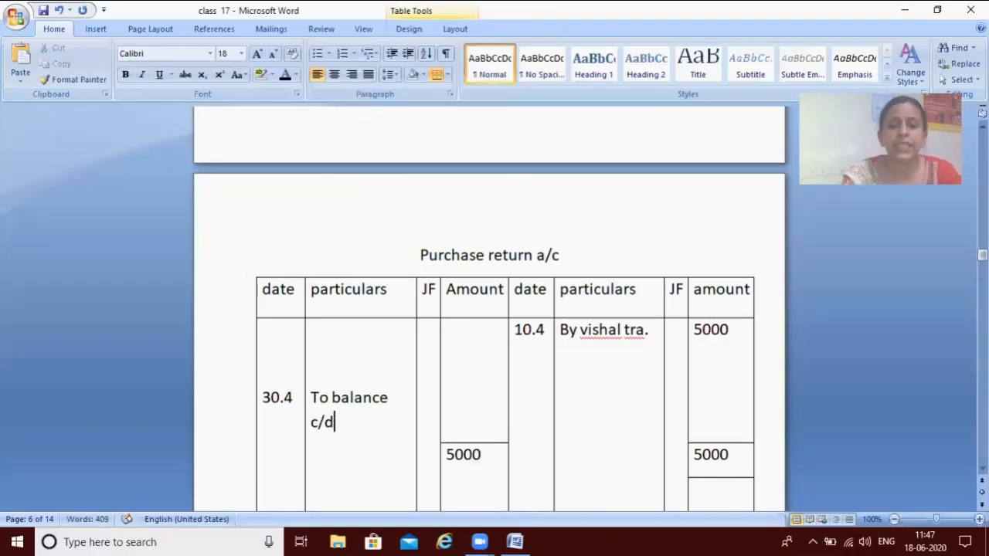
click(470, 414)
text(5000)
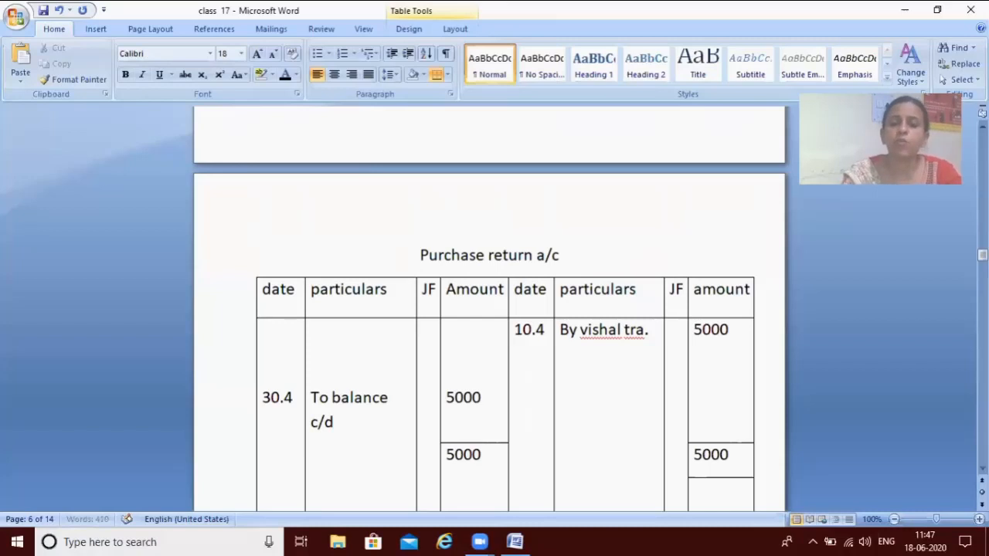
- Bring the Purchase return a/c balance down on the credit side with date 1.5, particulars "By balance b/d" and amount 5000
key(Down)
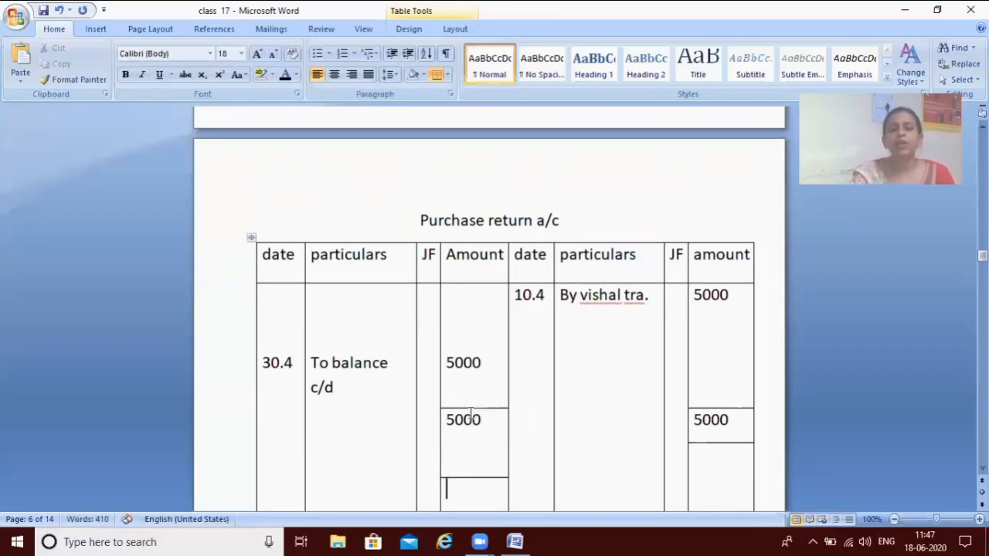
key(Down)
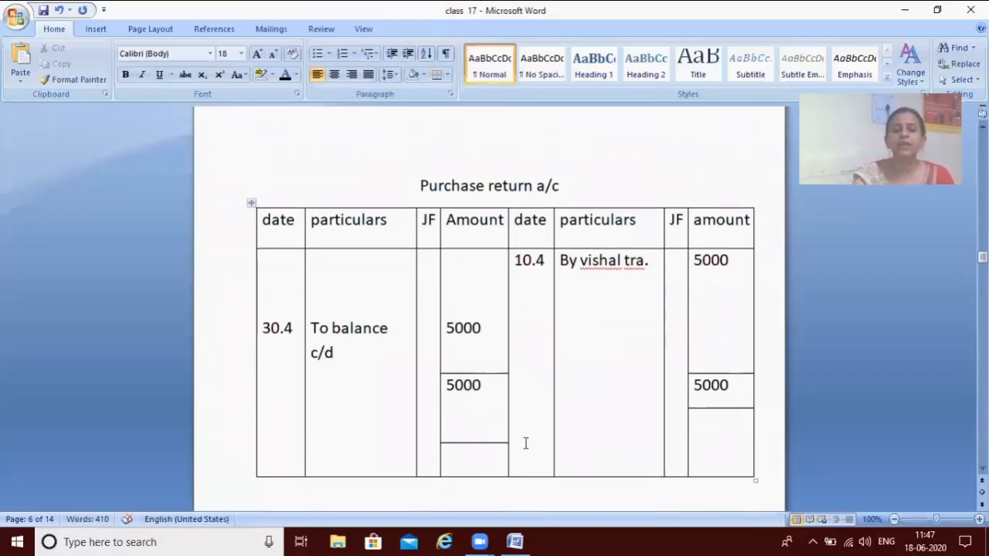
click(525, 445)
key(Return)
text(1.5)
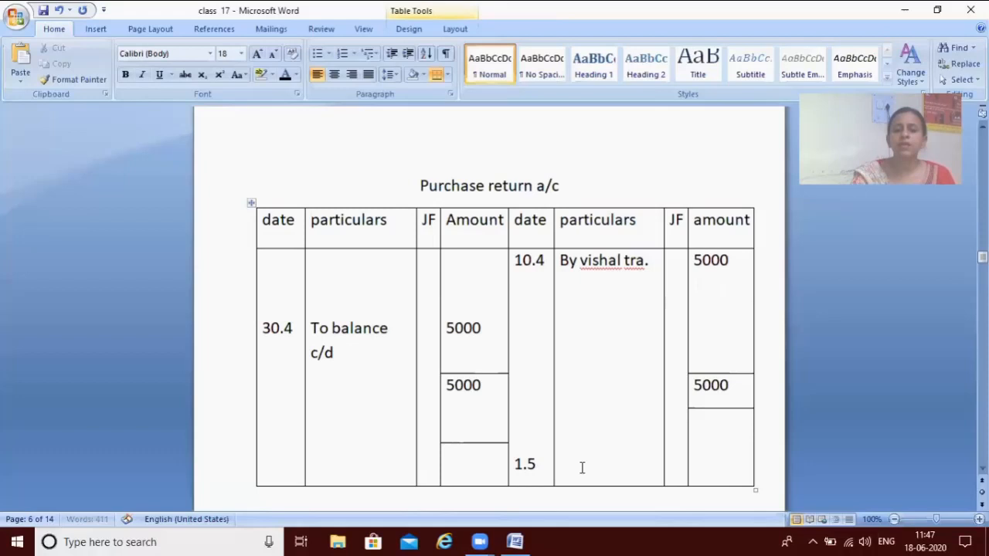
key(Return)
text(by bala)
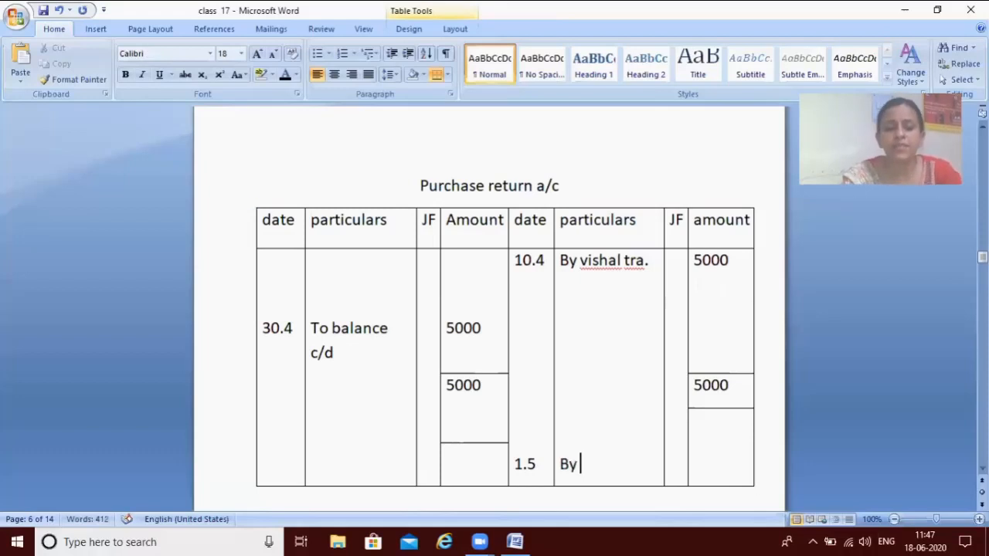
text(nce)
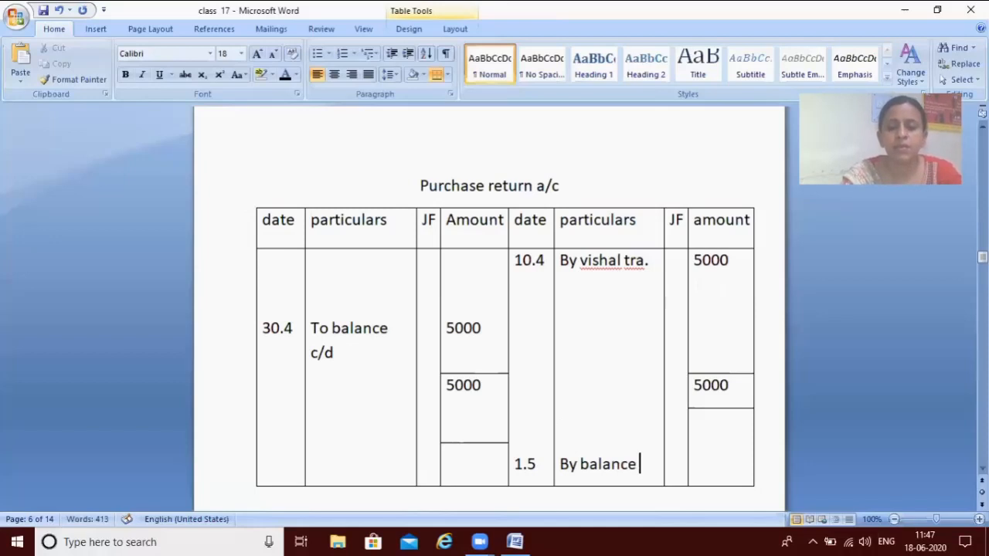
text( b/d)
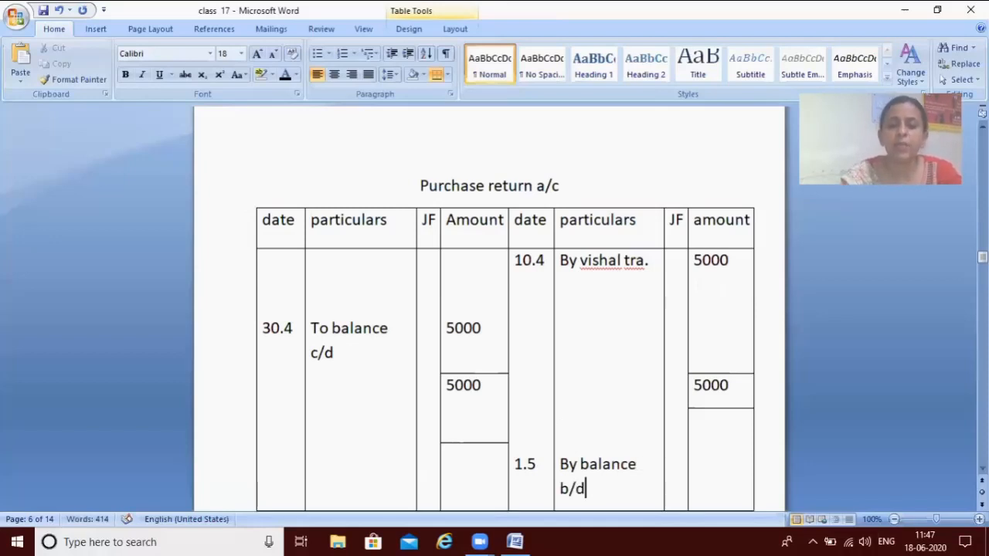
click(721, 472)
text(5000)
- Enter the total 150 in both the credit and debit total cells of the page 7 account containing the 21.4 "To hero ltd" entry
key(Down)
key(Down)
key(Down)
key(Down)
key(Down)
key(Down)
key(Down)
key(Down)
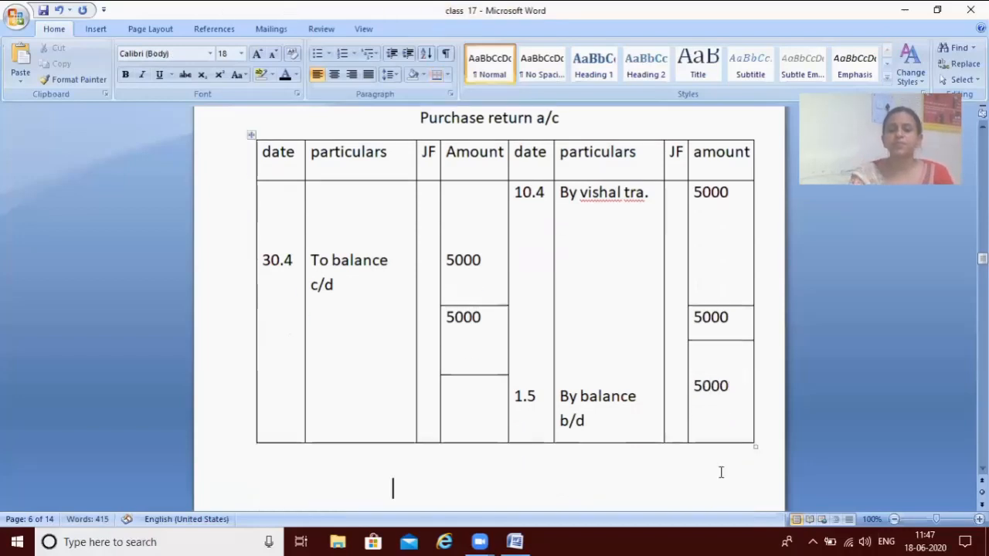
key(Return)
key(Return)
key(Return)
key(Return)
key(Return)
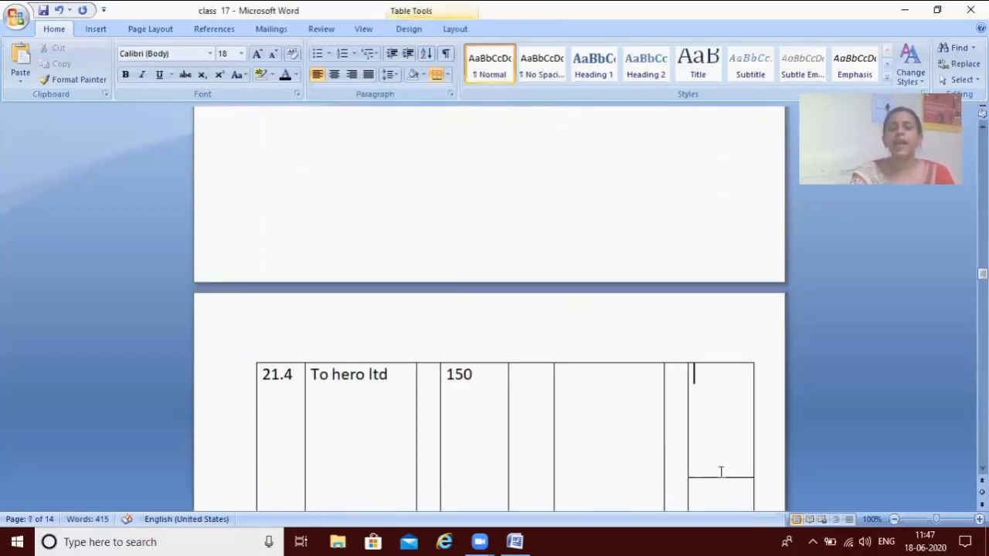
key(Up)
key(Up)
key(Up)
key(Up)
key(Up)
key(Up)
key(Up)
key(Down)
key(Down)
key(Down)
key(Down)
key(Down)
key(Down)
key(Down)
key(Down)
key(Down)
key(Down)
key(Down)
key(Down)
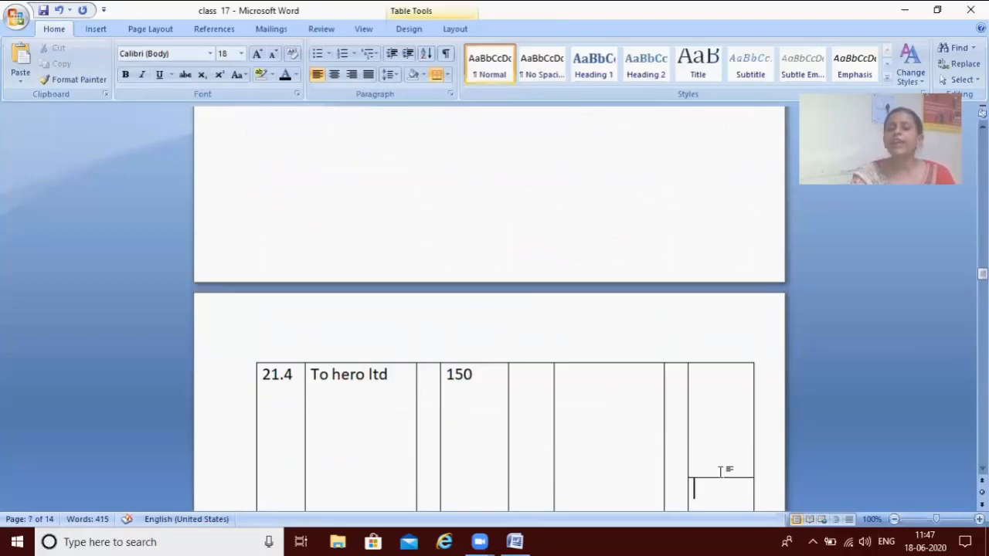
key(Down)
key(Down)
text(150)
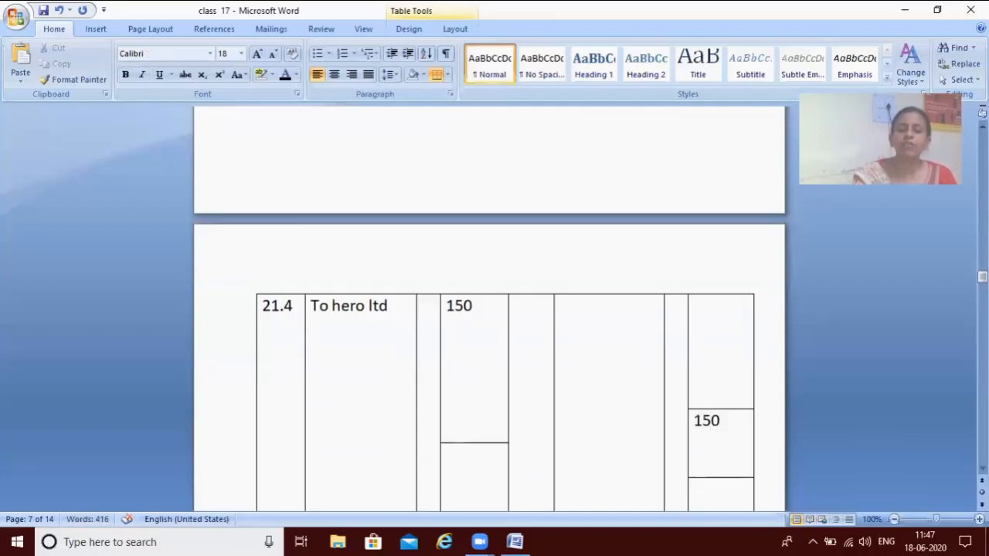
key(shift+Down)
key(shift+Down)
key(shift+Down)
key(shift+Down)
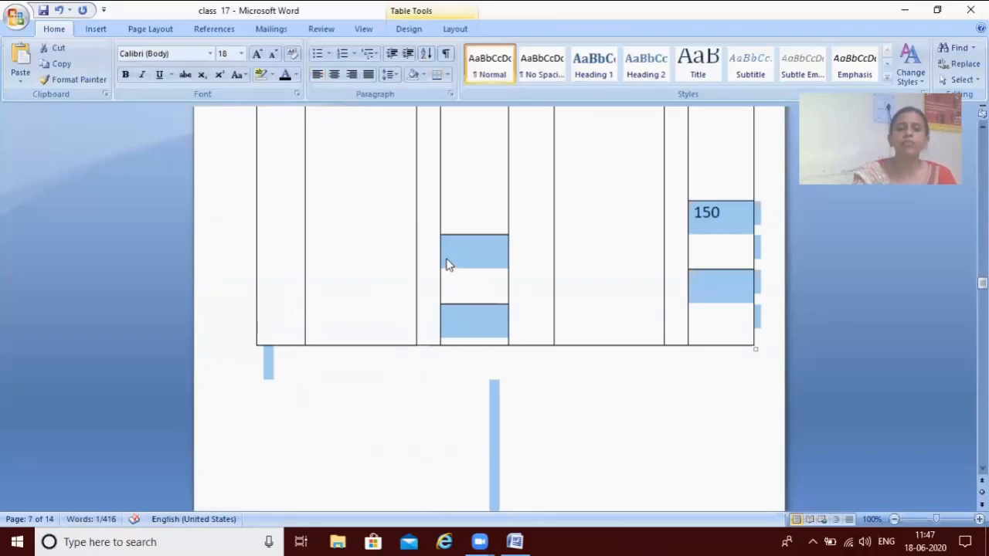
click(447, 251)
text(150)
- Add the closing entry's date 30.4 and particulars "By balance c/d" on the credit side of the account containing the 21.4 "To hero ltd" entry
scroll(448, 259, up, 7)
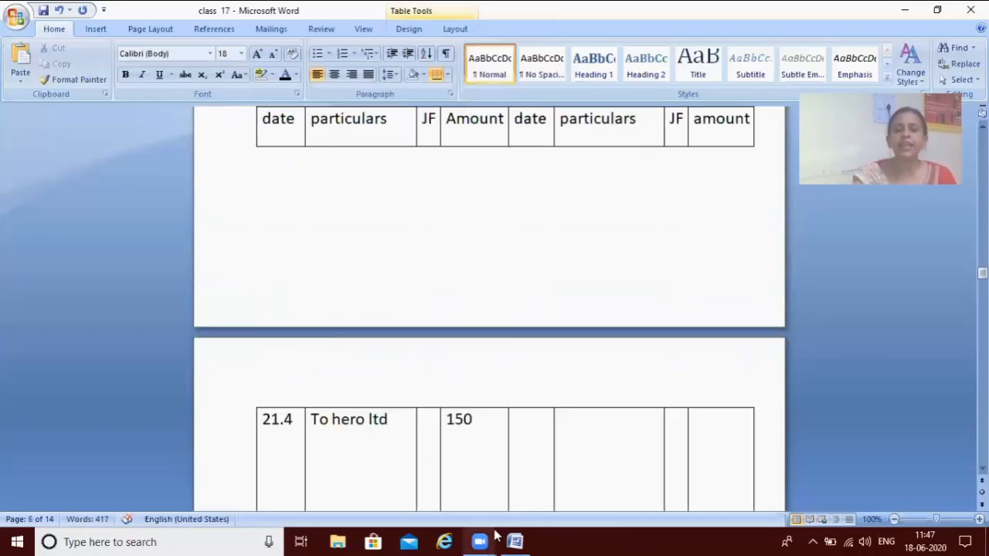
click(533, 499)
text(30.4)
key(Tab)
key(Return)
key(Return)
key(Return)
key(BackSpace)
key(BackSpace)
key(BackSpace)
text(b)
key(BackSpace)
key(BackSpace)
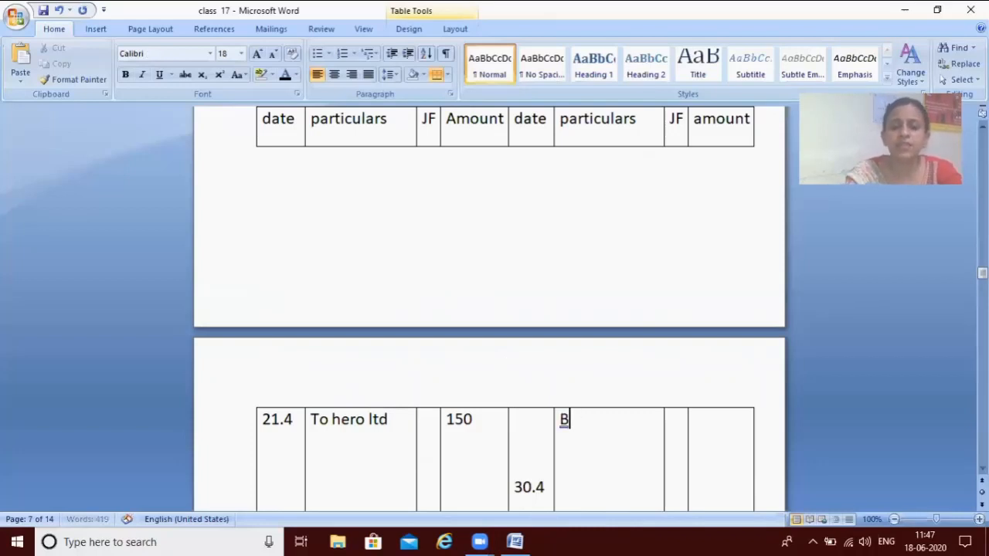
key(Return)
key(Return)
text(by ba)
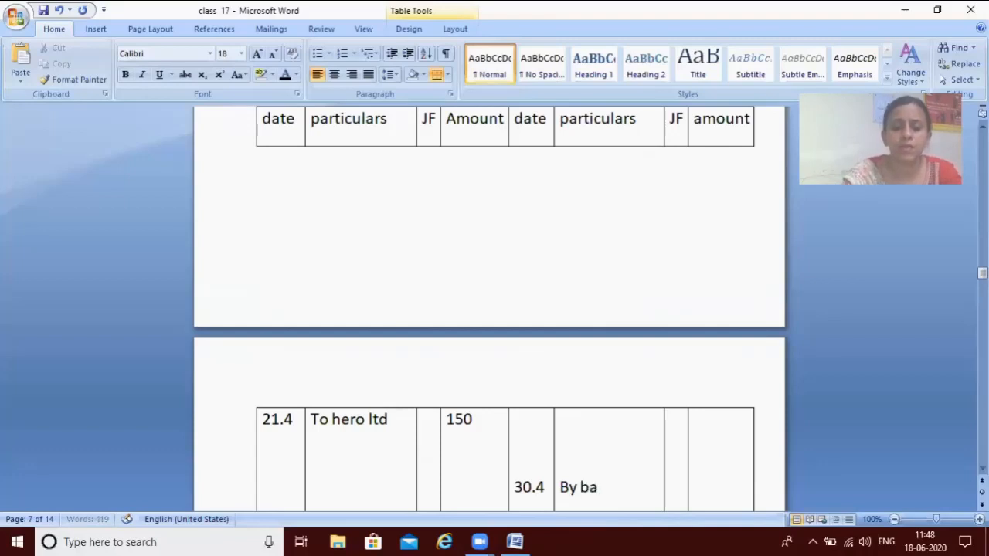
text(lance c/d)
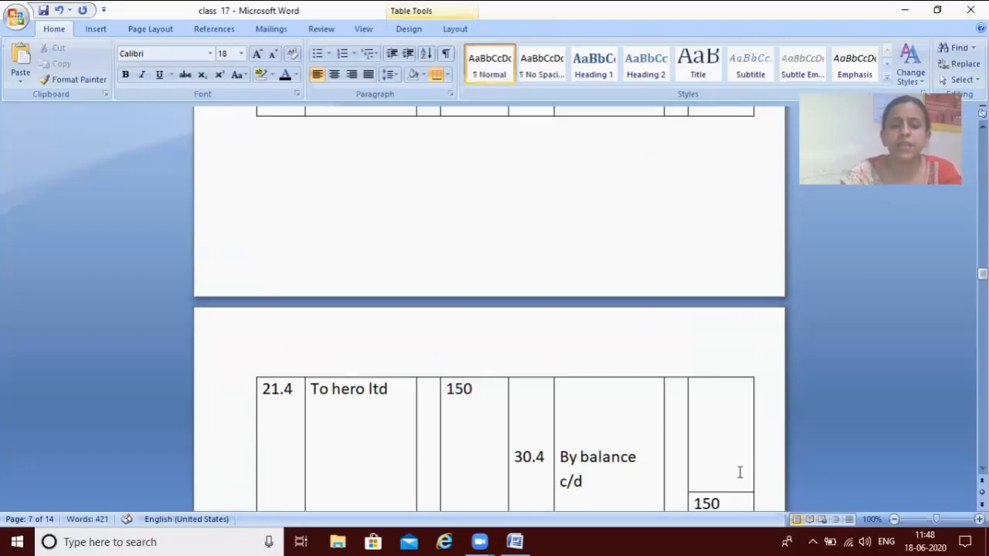
- Enter the amount 150 beside the "By balance c/d" entry on the credit side of the page 7 account
click(717, 466)
key(Return)
key(Return)
key(Return)
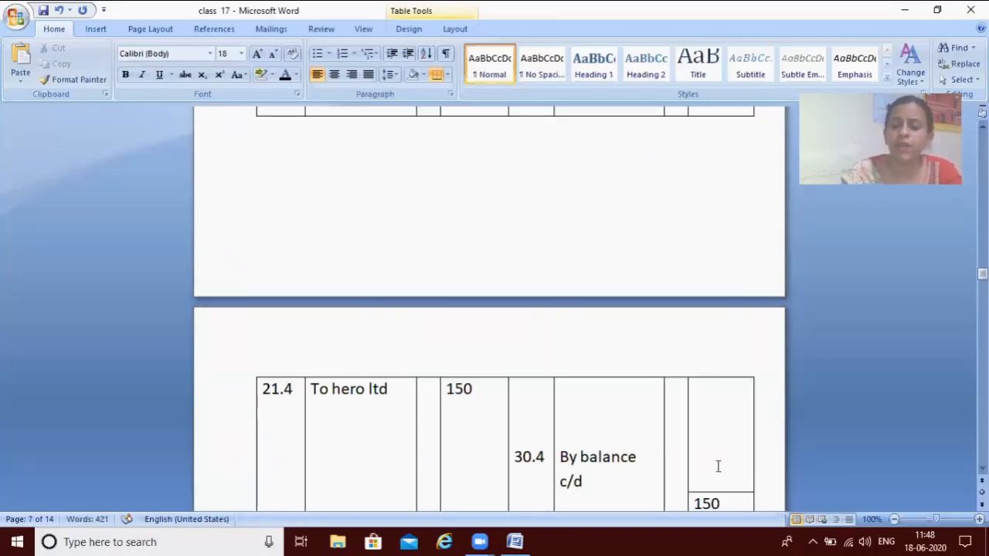
text(150)
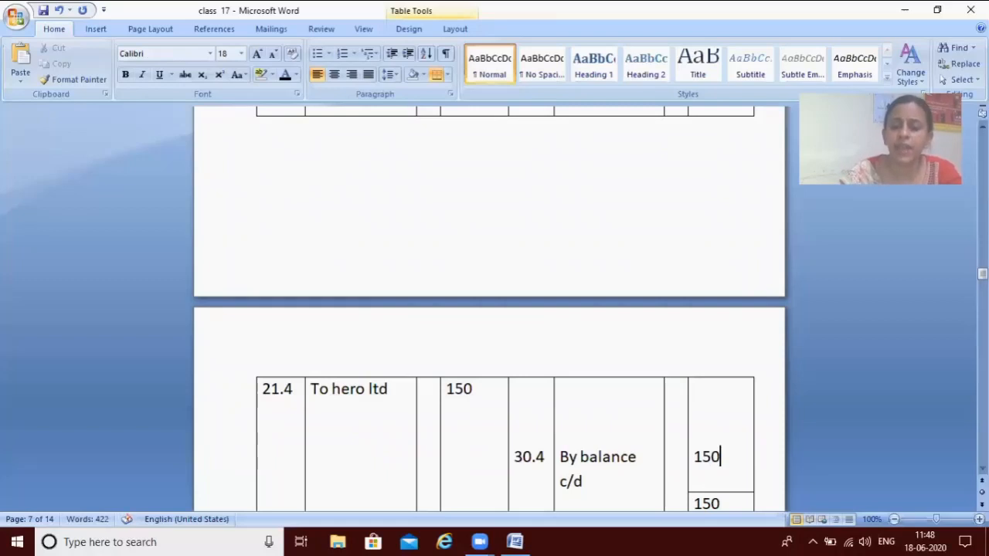
- Bring the balance down on the debit side of the page 7 account with date 1.5 and particulars "By balance b/d"
key(Down)
key(Down)
key(Down)
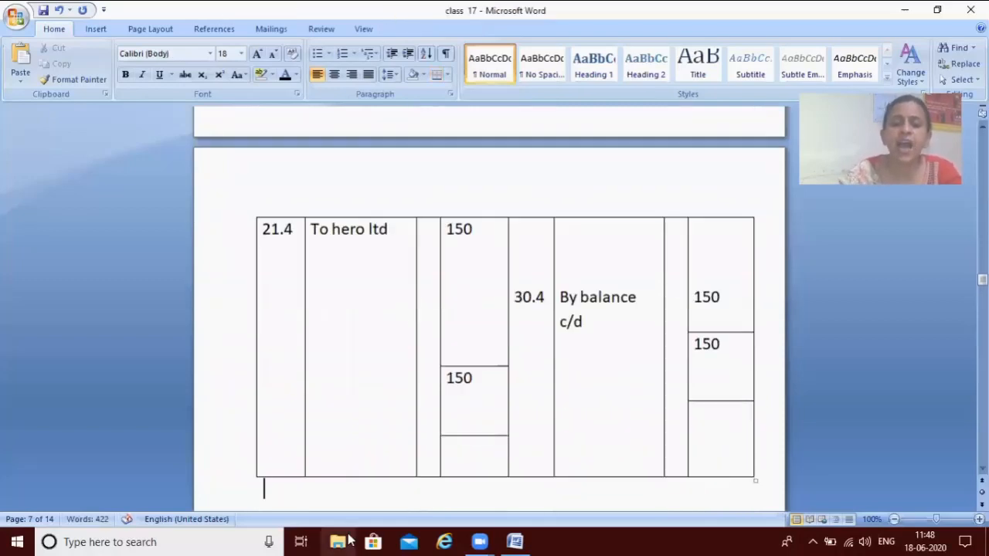
click(265, 461)
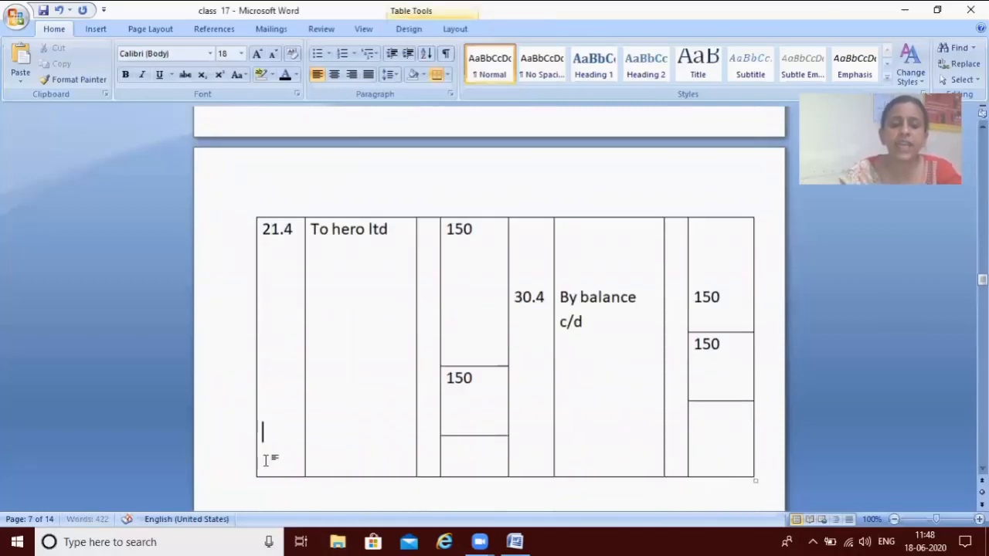
key(Return)
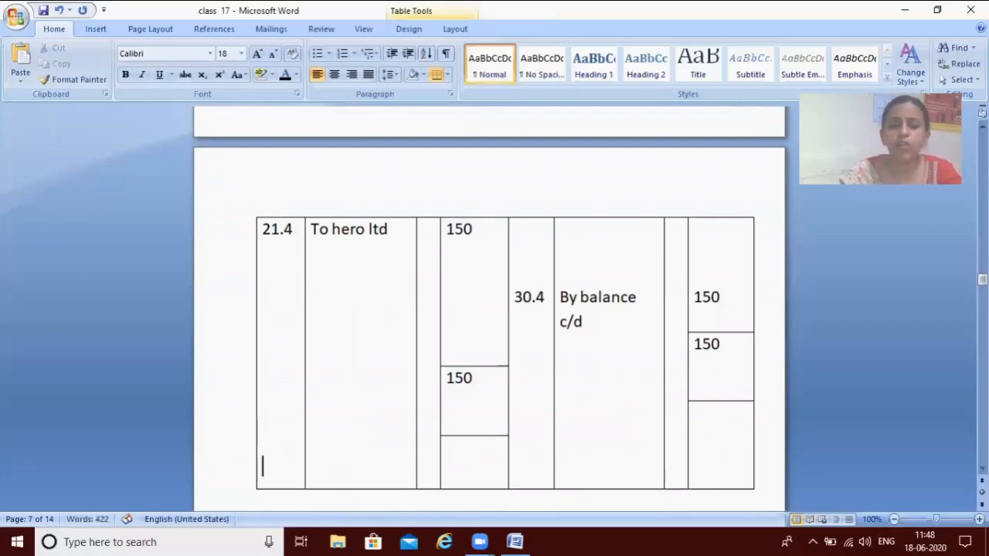
text(1.5)
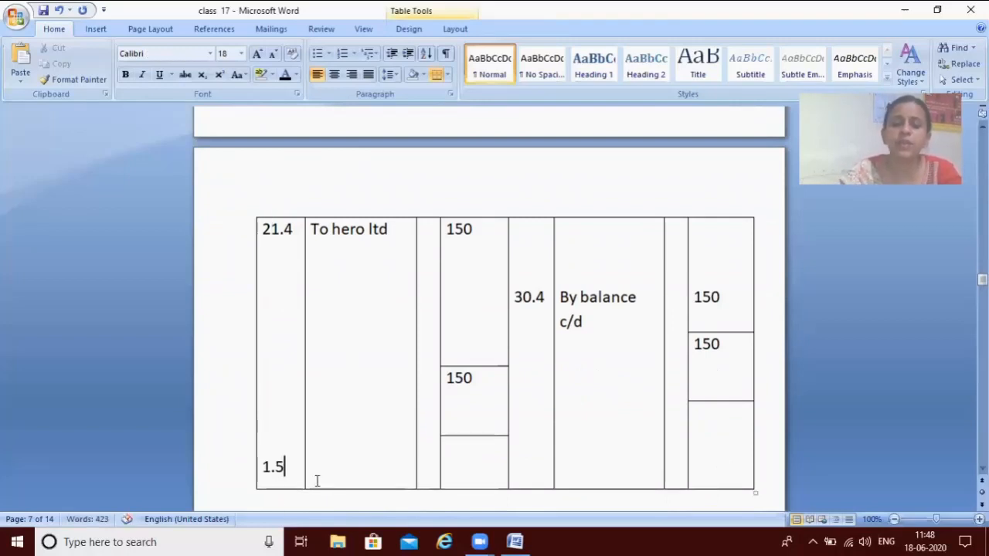
click(321, 481)
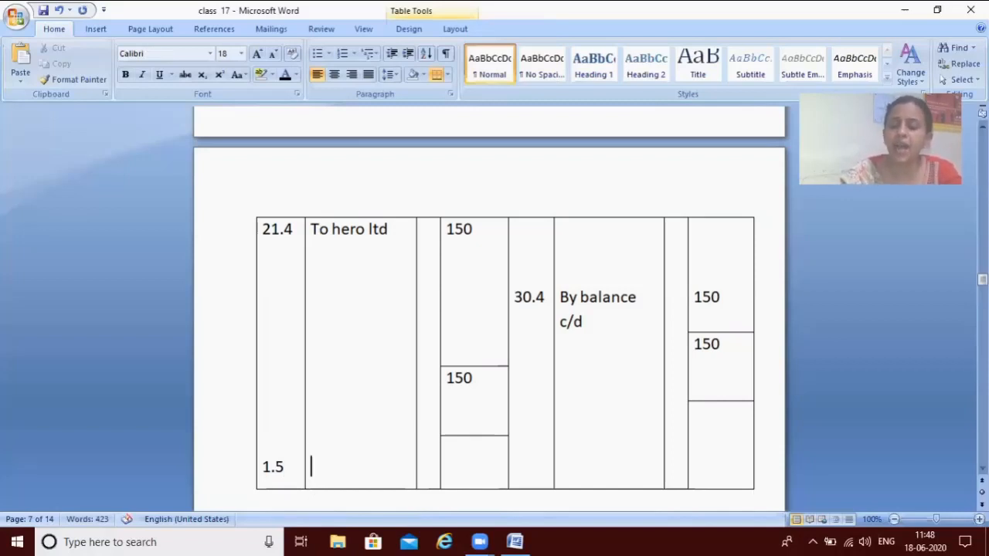
text(By balance )
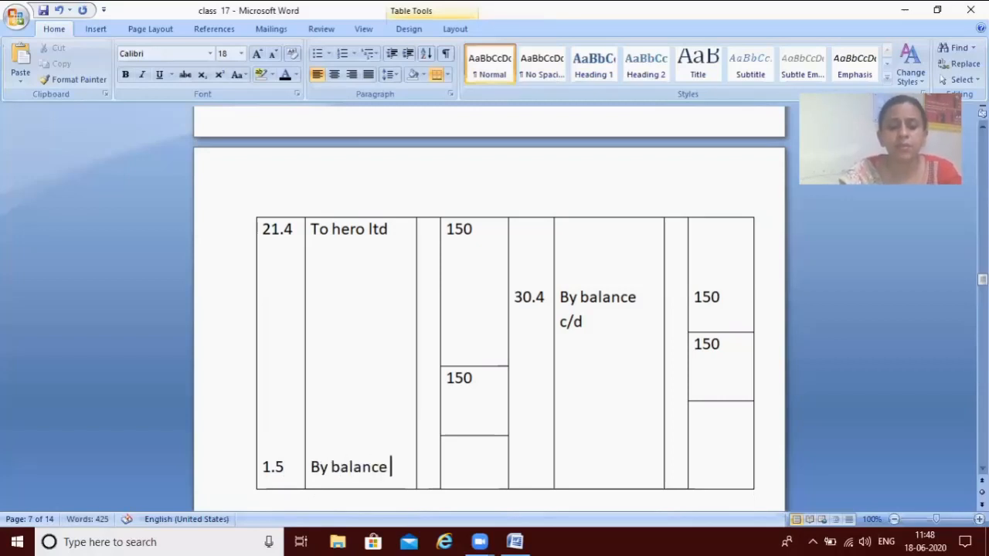
text(b/d)
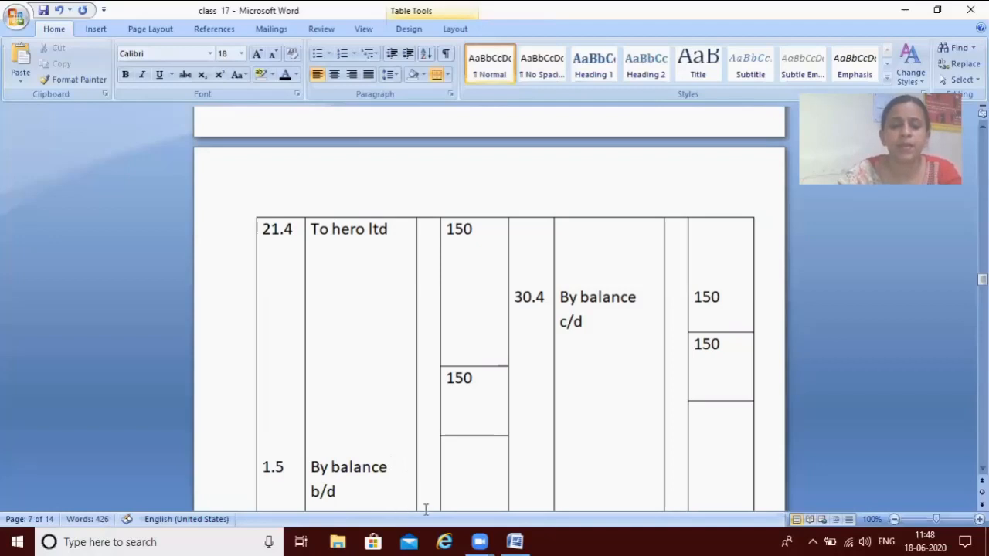
click(454, 486)
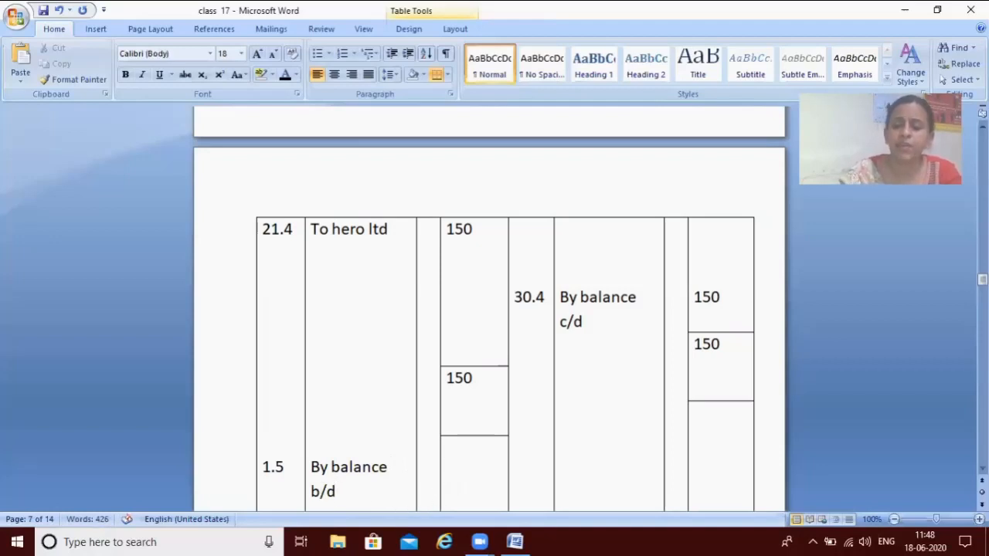
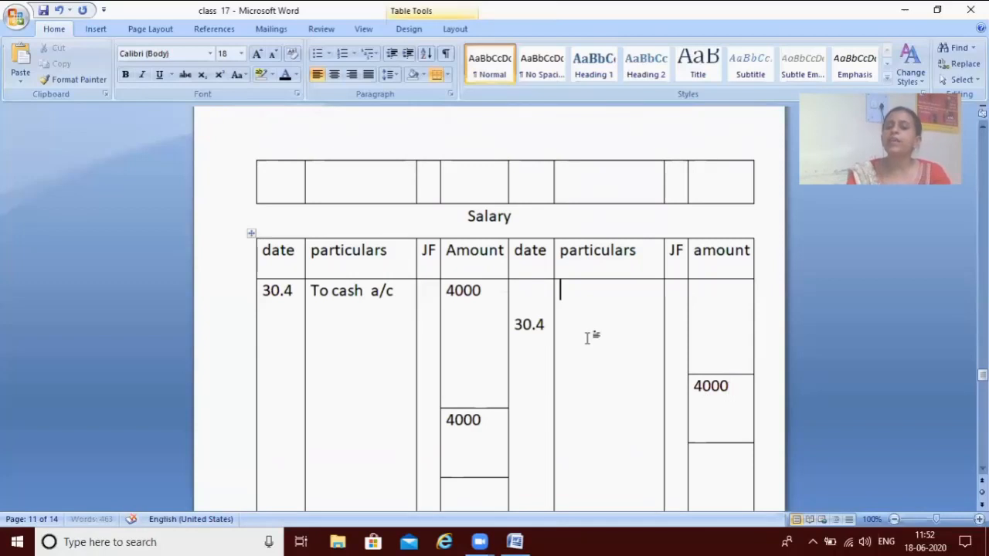
- Complete the 30.4 closing entry on the credit side of the Salary account with particulars "By balance c/d" and amount 4000
key(Return)
key(BackSpace)
key(BackSpace)
key(BackSpace)
key(BackSpace)
key(BackSpace)
key(BackSpace)
key(BackSpace)
key(BackSpace)
text(By balance)
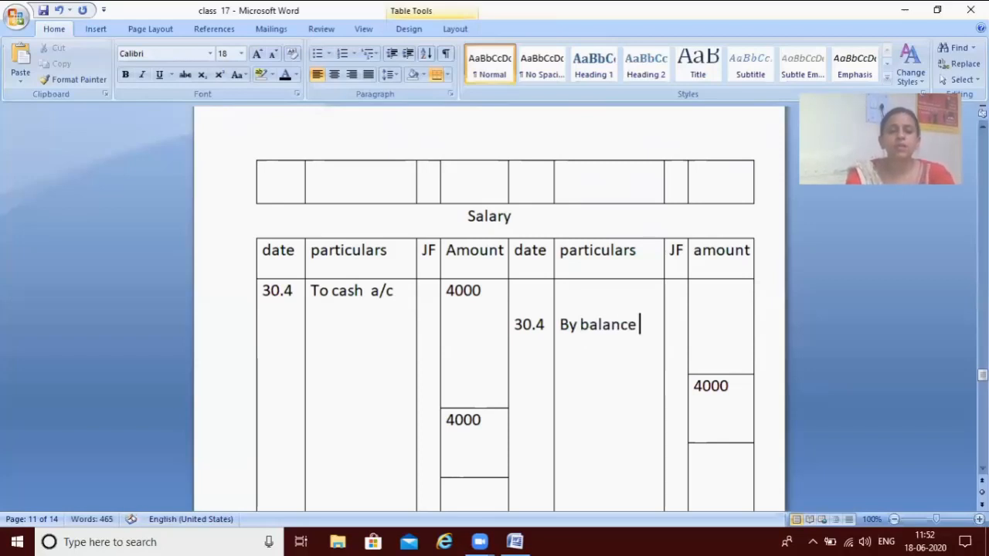
text( c/d)
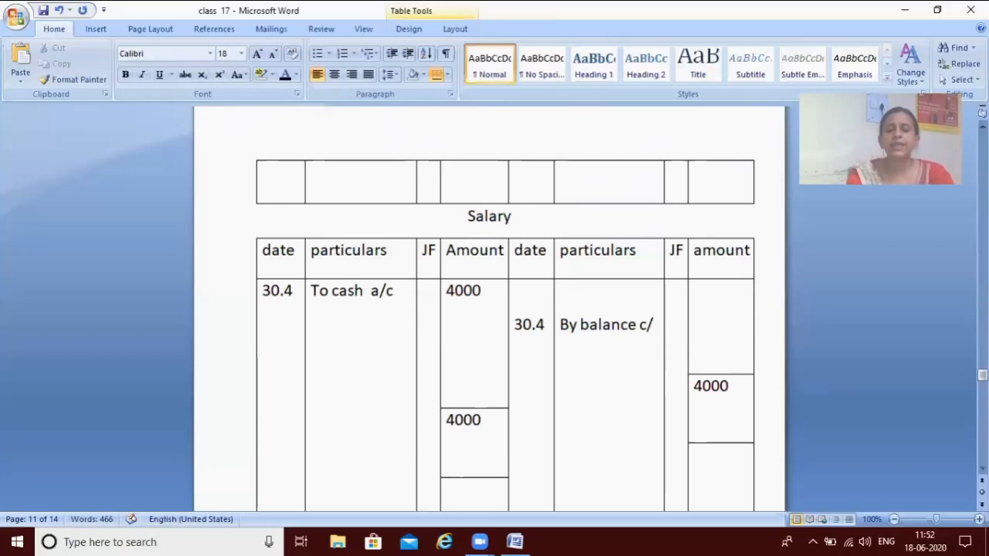
click(703, 342)
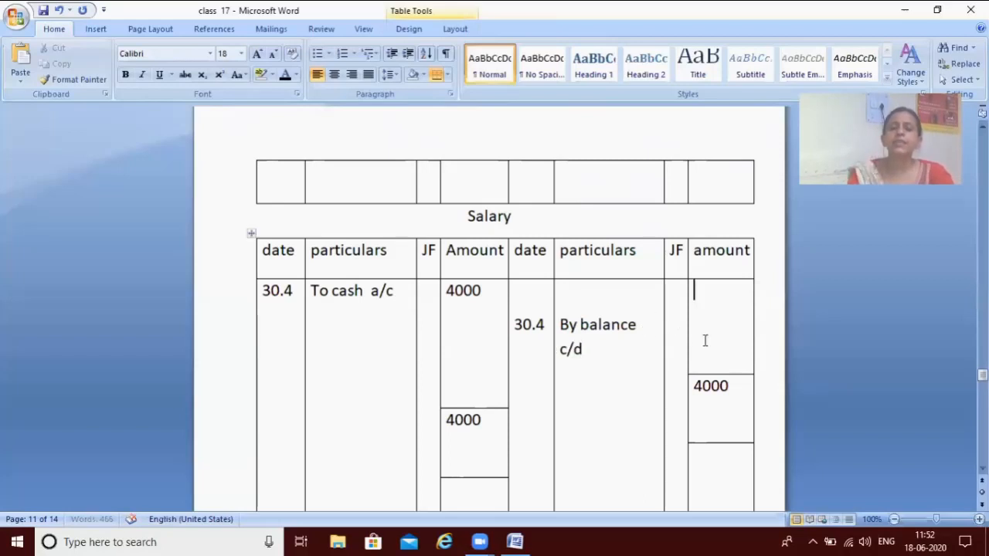
key(Return)
text(4000)
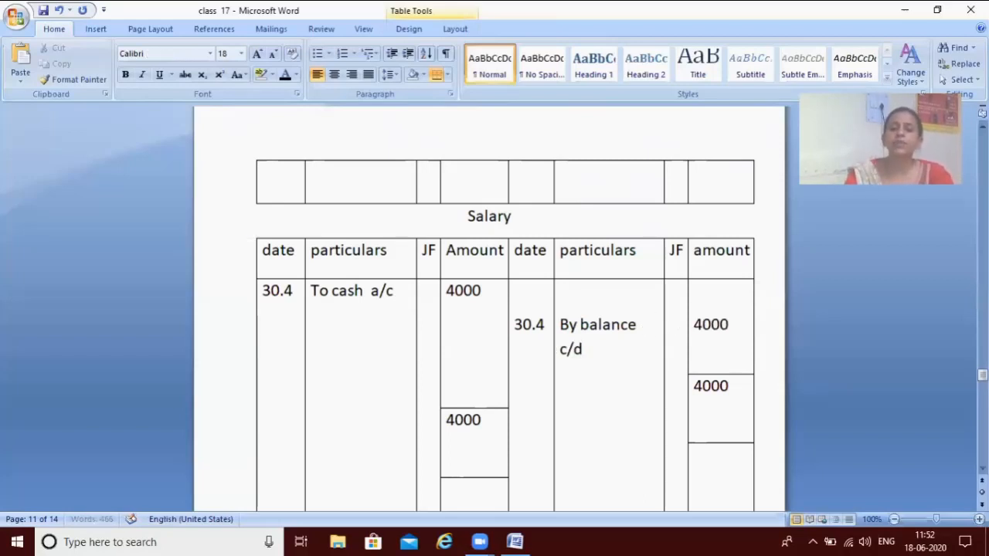
- Bring the Salary account balance down on the debit side with date 1.5, particulars "To balance b/d" and amount 4000
key(Down)
key(Down)
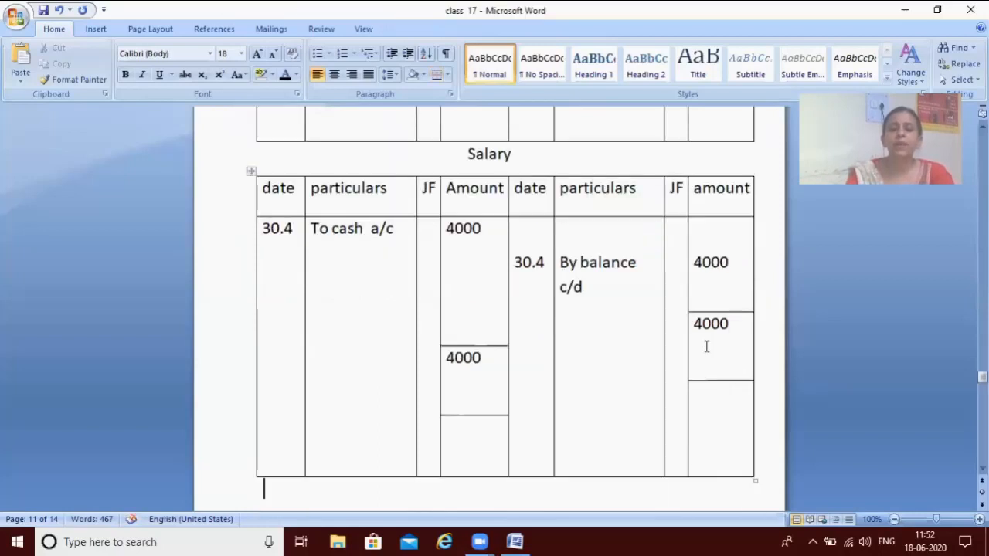
click(285, 462)
click(286, 462)
text(1.5)
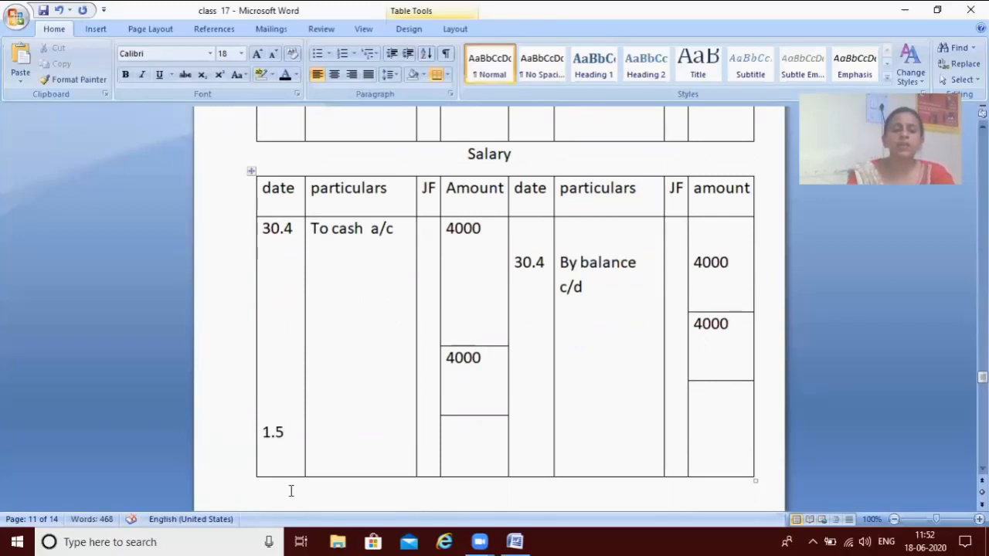
click(323, 455)
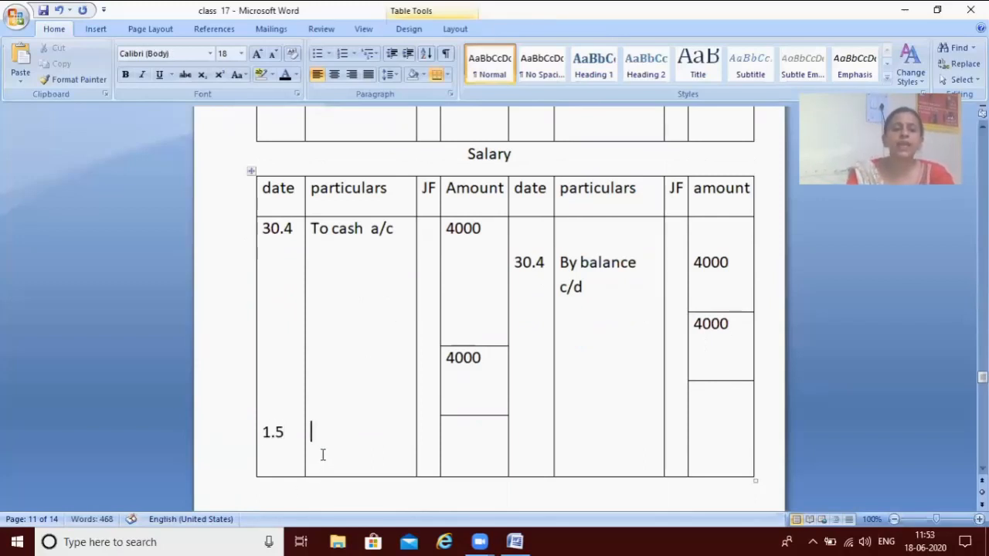
text(To )
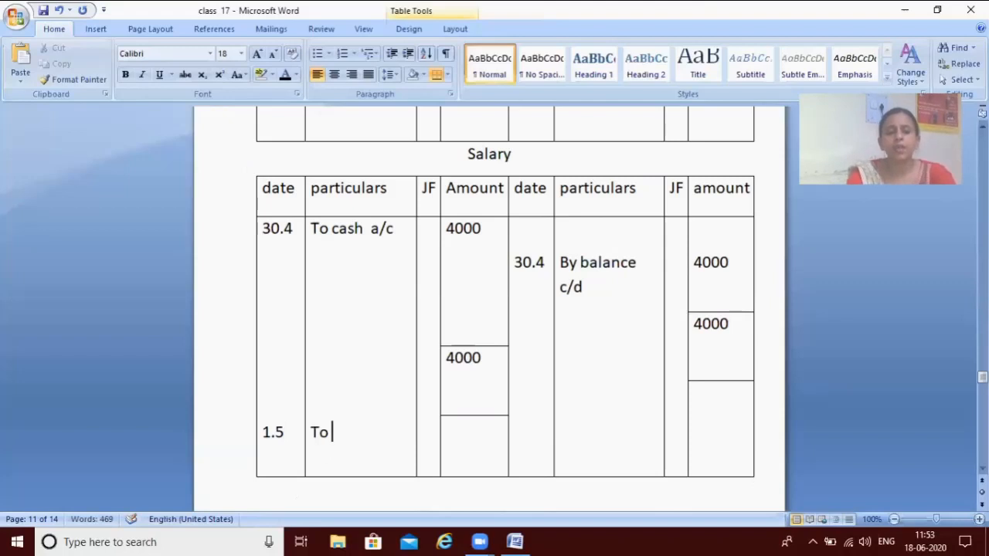
text(balan)
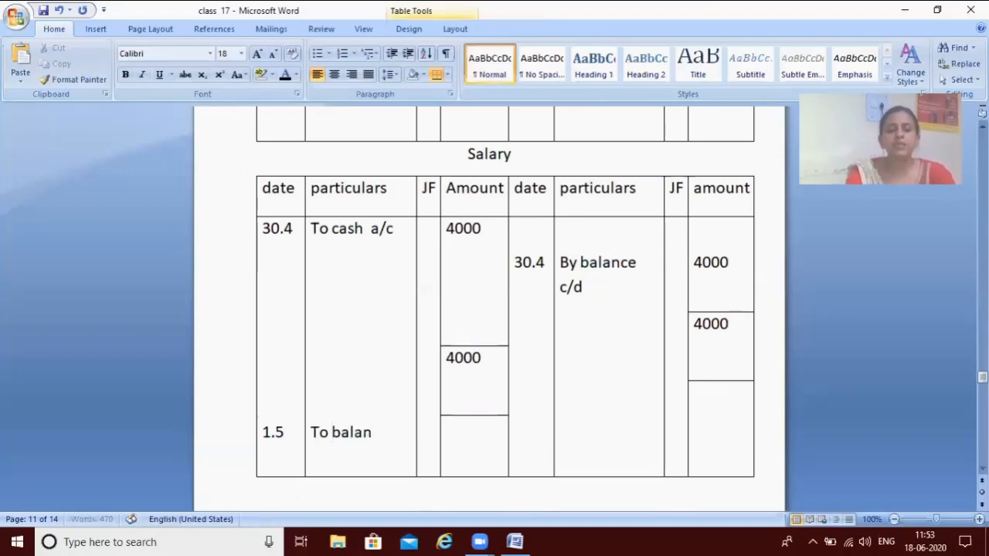
text(ce b/d)
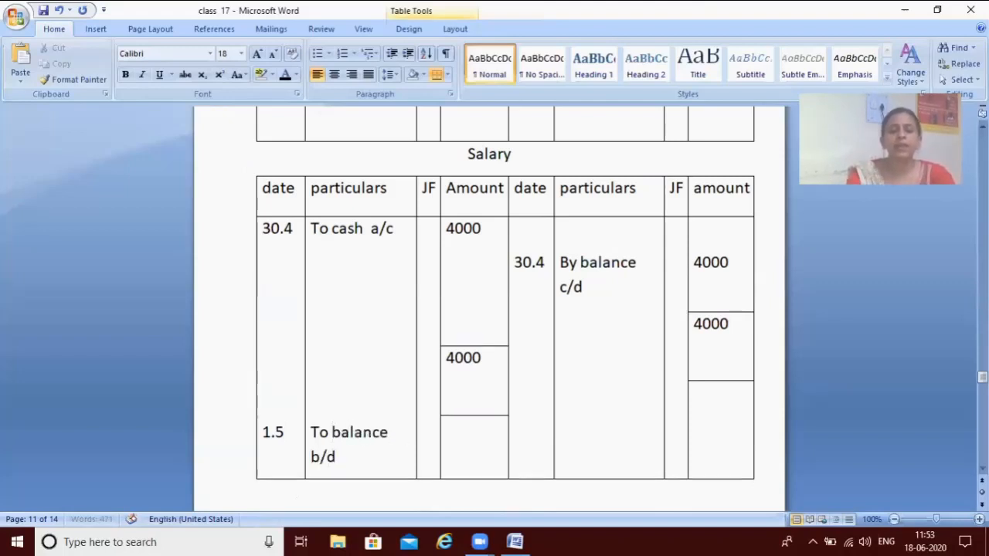
click(465, 458)
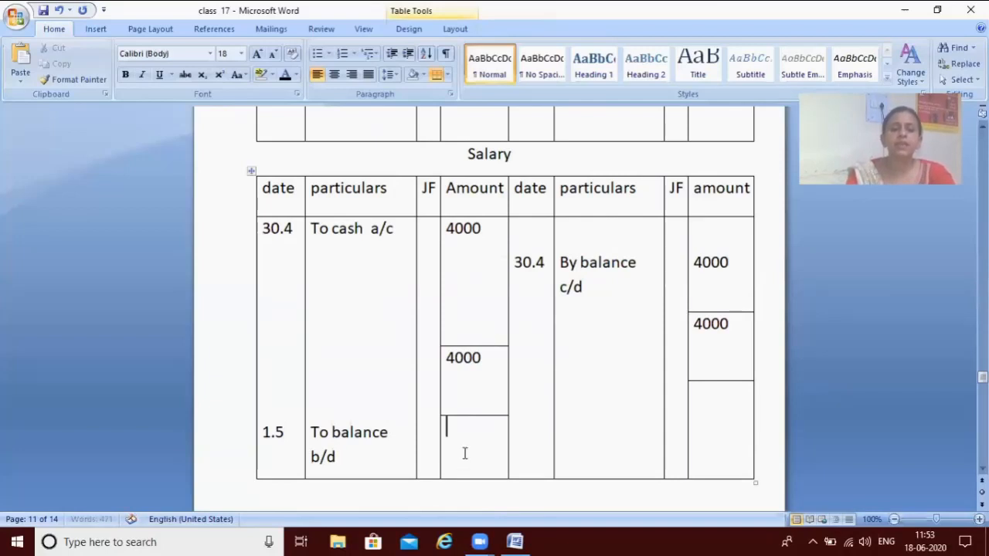
text(4000)
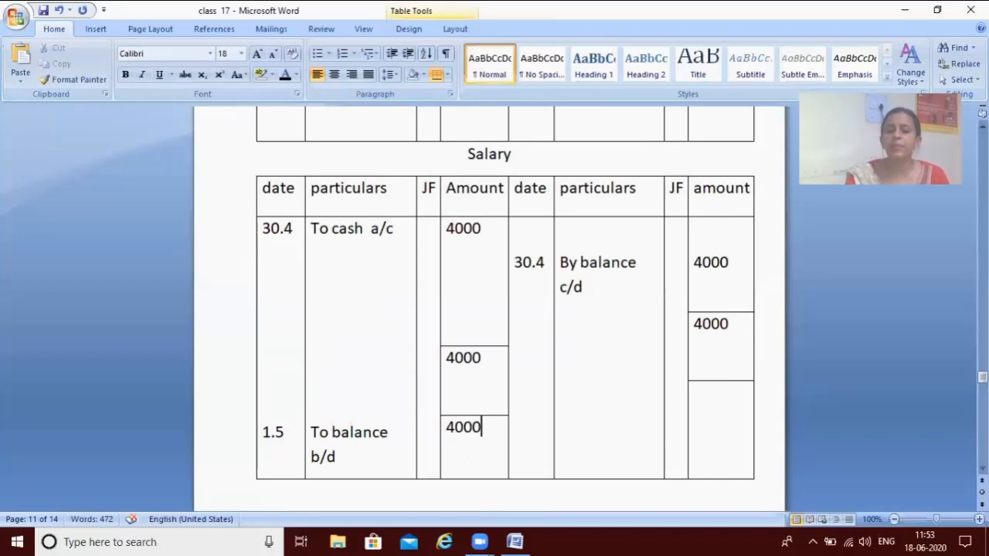
- Look over the accounts following Salary, going past Rent a/c to the next account and returning to Rent a/c on page 12
key(Down)
key(Down)
key(Down)
key(Down)
key(Down)
key(Down)
key(Down)
key(Down)
key(Down)
key(Down)
key(Down)
key(Down)
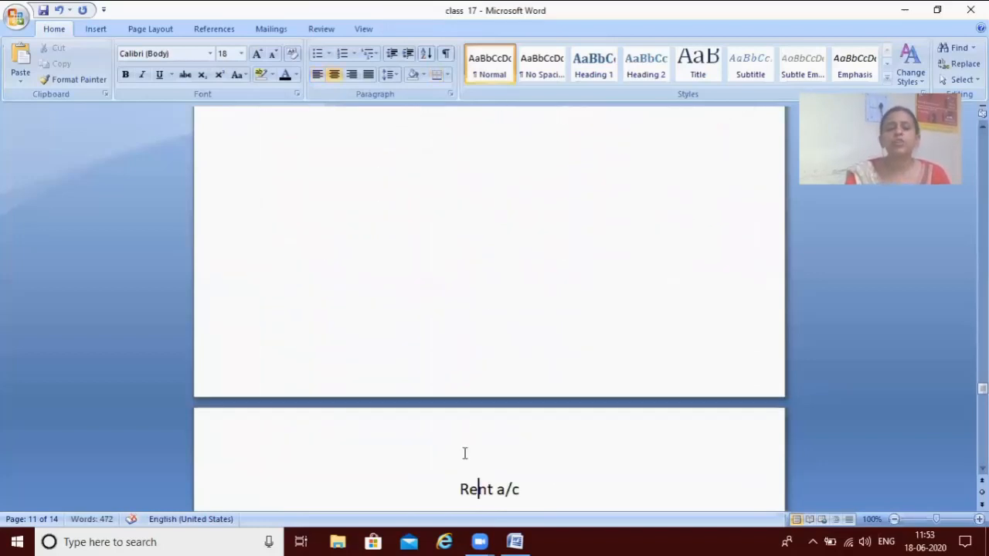
key(Down)
key(Down)
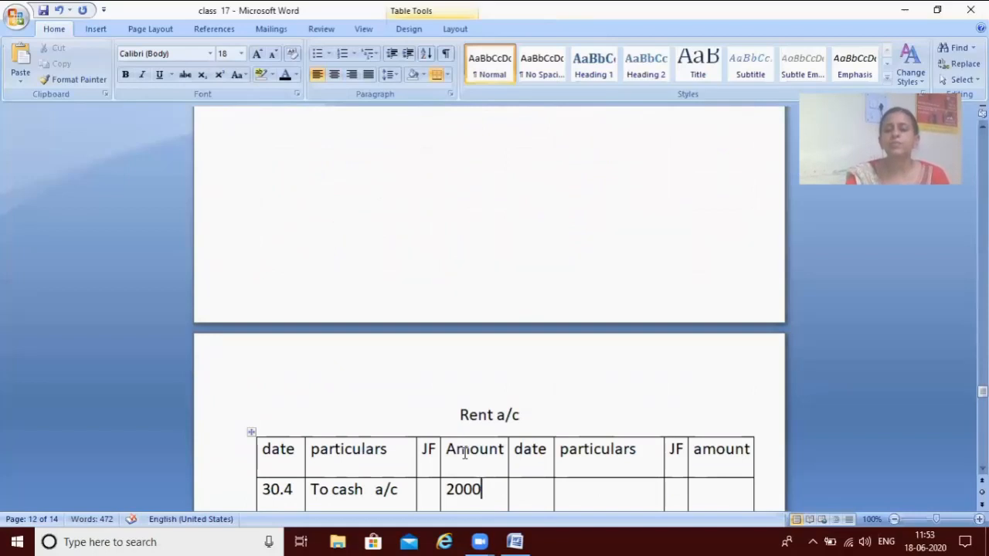
key(Down)
key(Down)
key(Down)
key(Down)
key(Down)
key(Down)
key(Down)
key(Down)
key(Down)
key(Down)
key(Down)
key(Down)
key(Down)
key(Down)
key(Down)
key(Down)
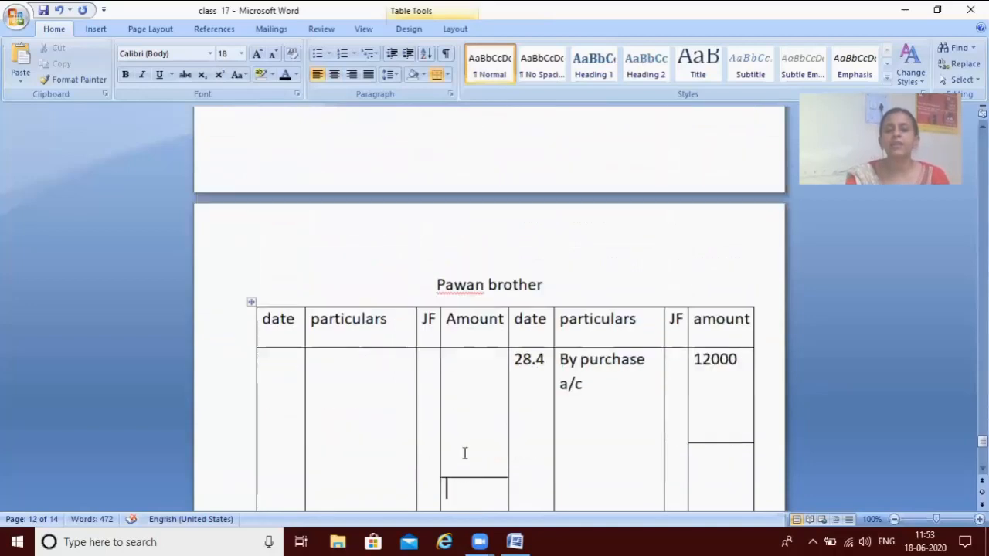
key(Down)
key(Down)
key(Up)
key(Up)
key(Up)
key(Up)
key(Up)
key(Up)
key(Up)
key(Up)
key(Up)
key(Up)
key(Up)
key(Up)
key(Up)
key(Up)
key(Up)
key(Up)
key(Up)
key(Up)
key(Up)
key(Up)
key(Up)
key(Up)
key(Up)
key(Up)
key(Up)
key(Up)
key(Up)
key(Up)
key(Up)
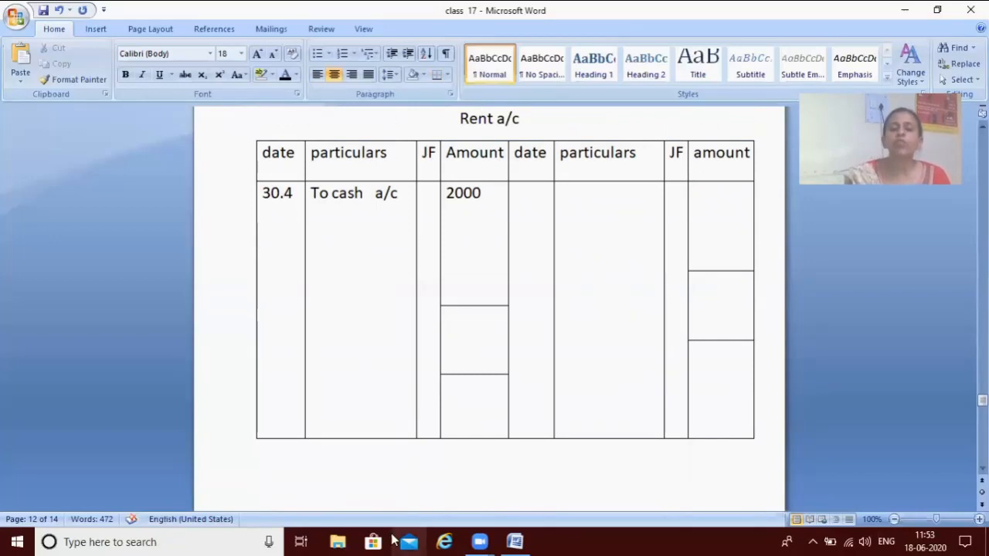
- Enter the total 2000 in both the debit and credit total cells of Rent a/c on page 12
click(478, 353)
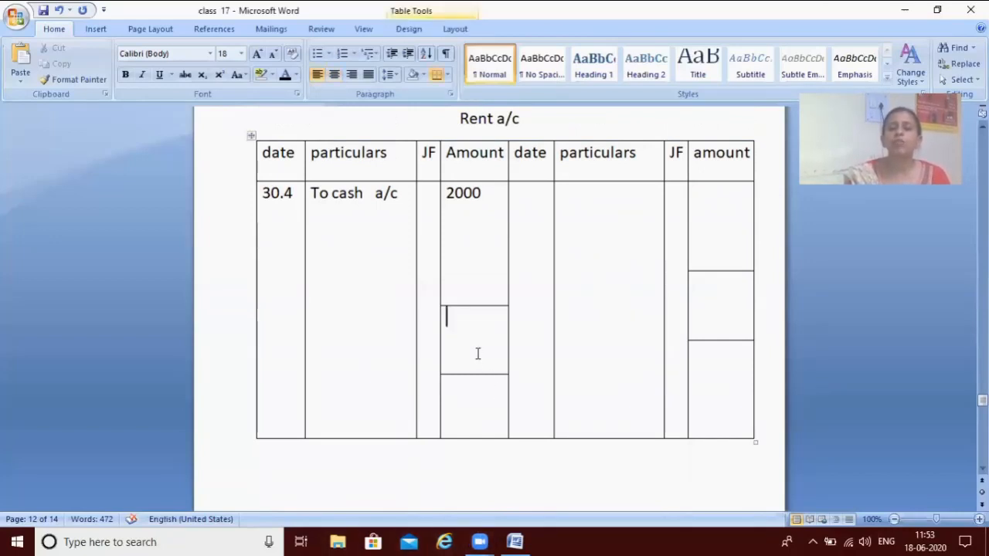
text(2000)
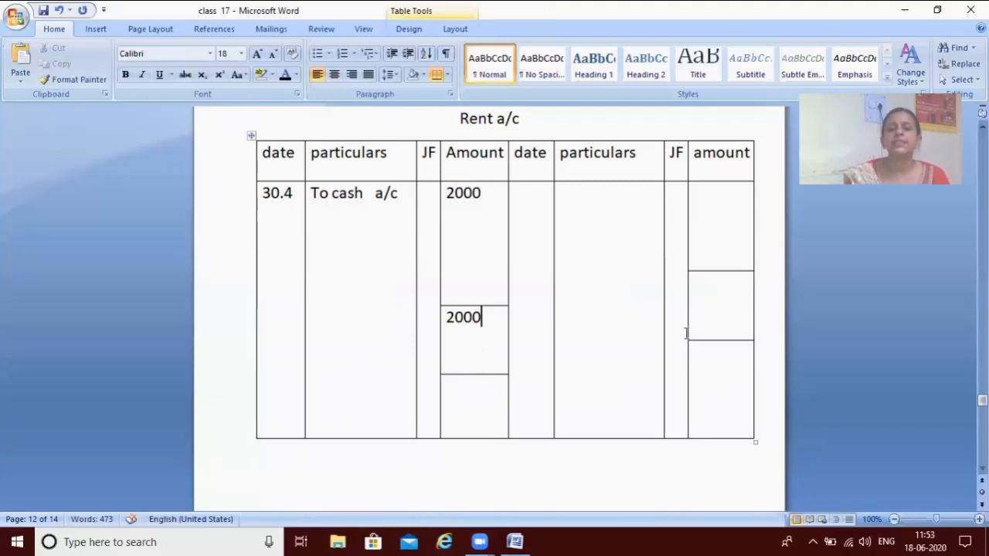
click(717, 303)
text(2000)
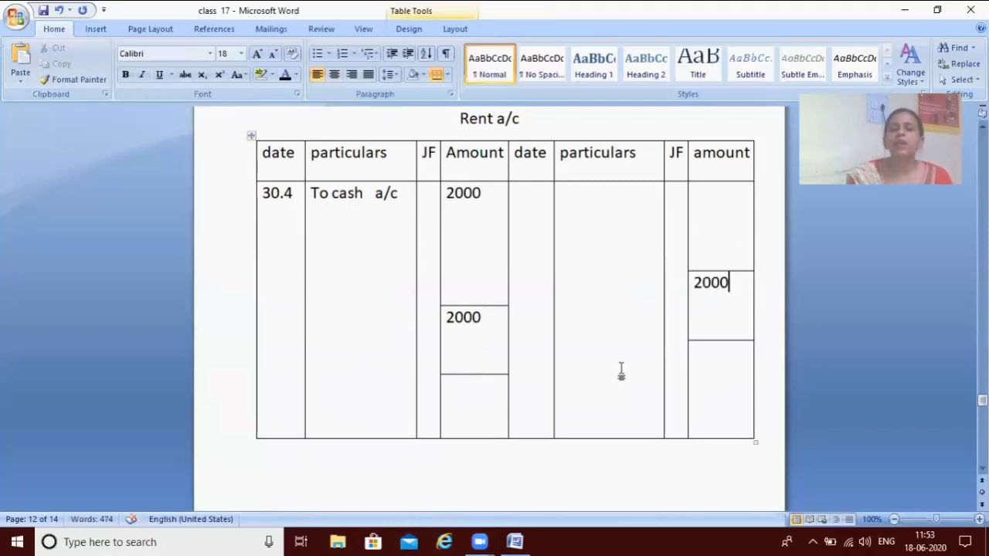
click(520, 253)
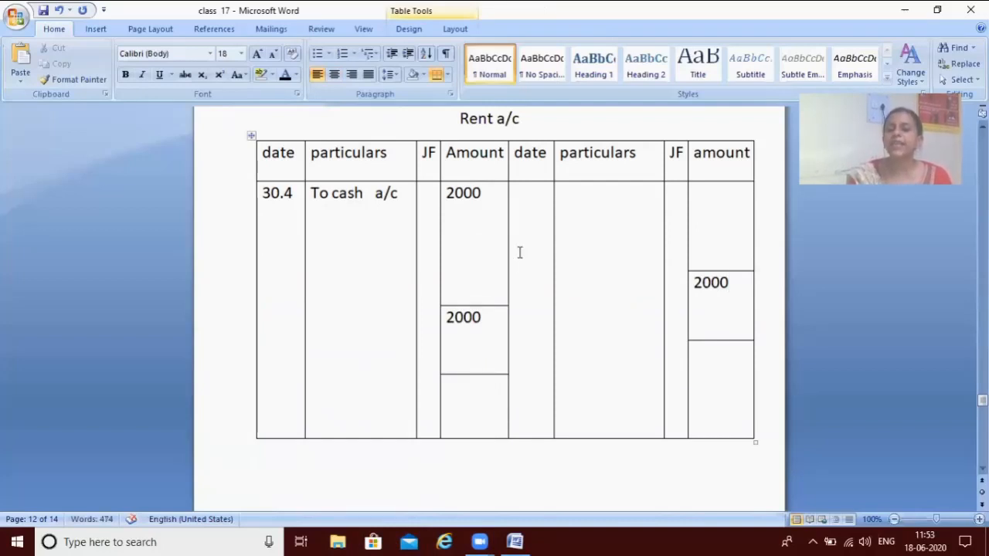
- Start the closing entry on the credit side of Rent a/c with date 30.4 and particulars "By balance c/d"
text(30.4)
click(570, 258)
click(570, 259)
click(568, 257)
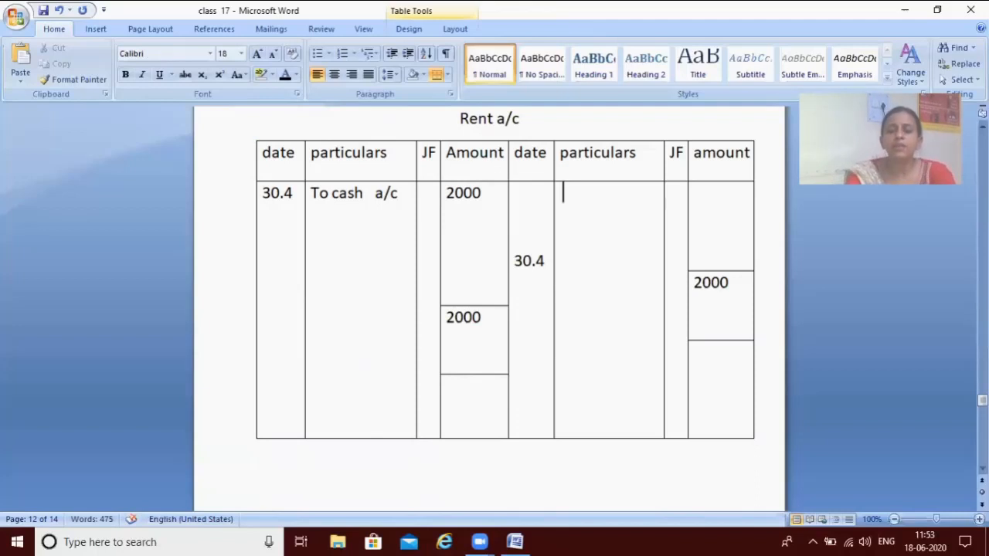
text(by bala)
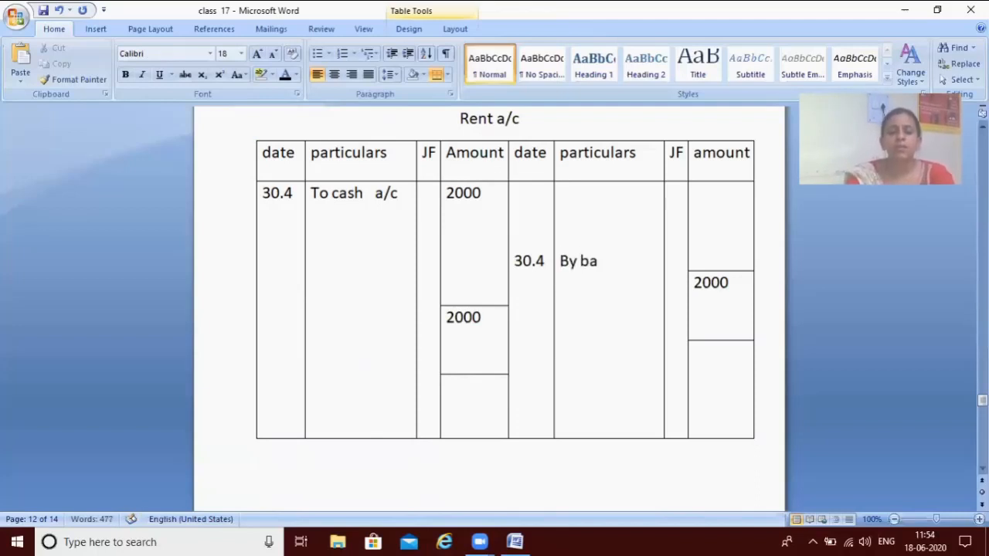
text(ncce)
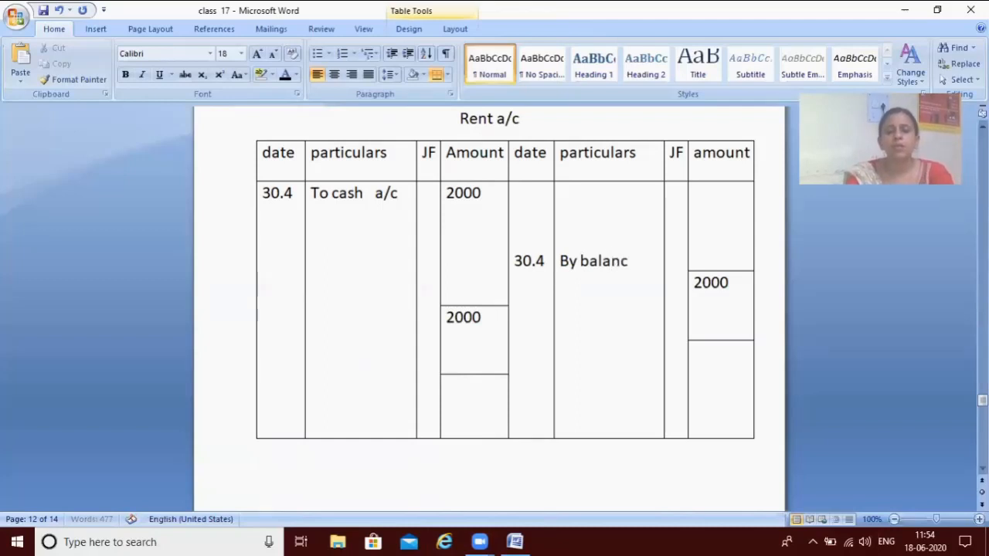
key(BackSpace)
key(BackSpace)
text(e c/d)
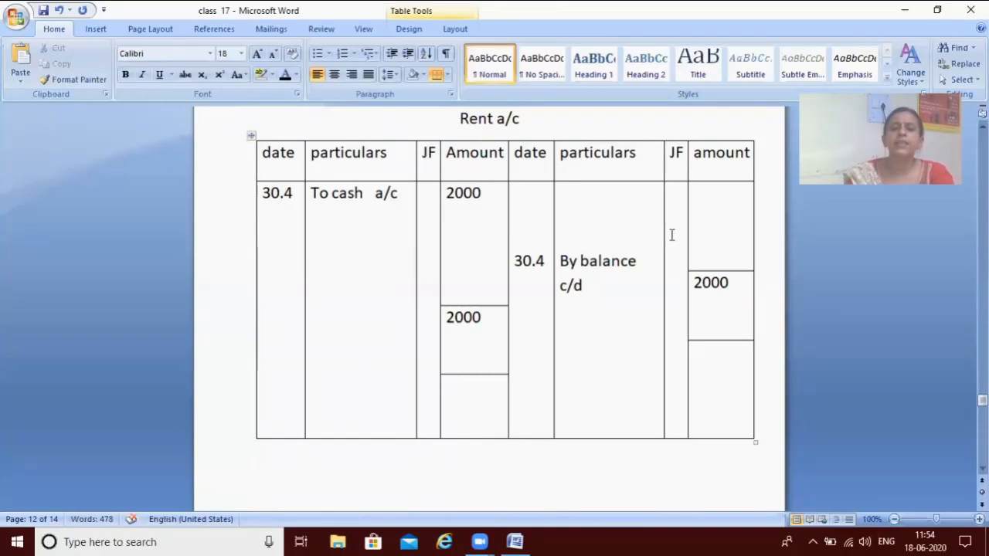
- Enter the amount 2000 for the "By balance c/d" entry in Rent a/c, level with its date
click(717, 250)
key(Down)
key(Up)
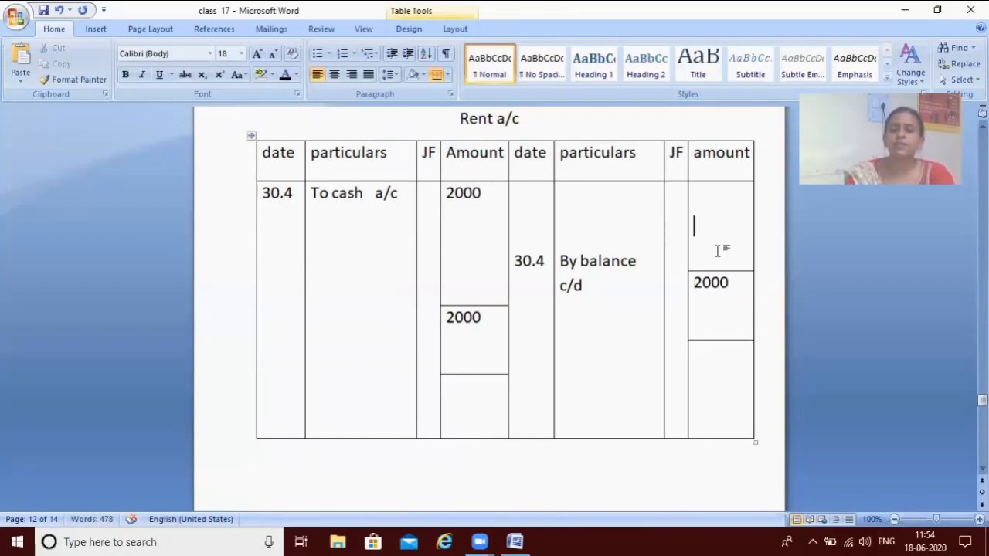
key(Return)
text(2)
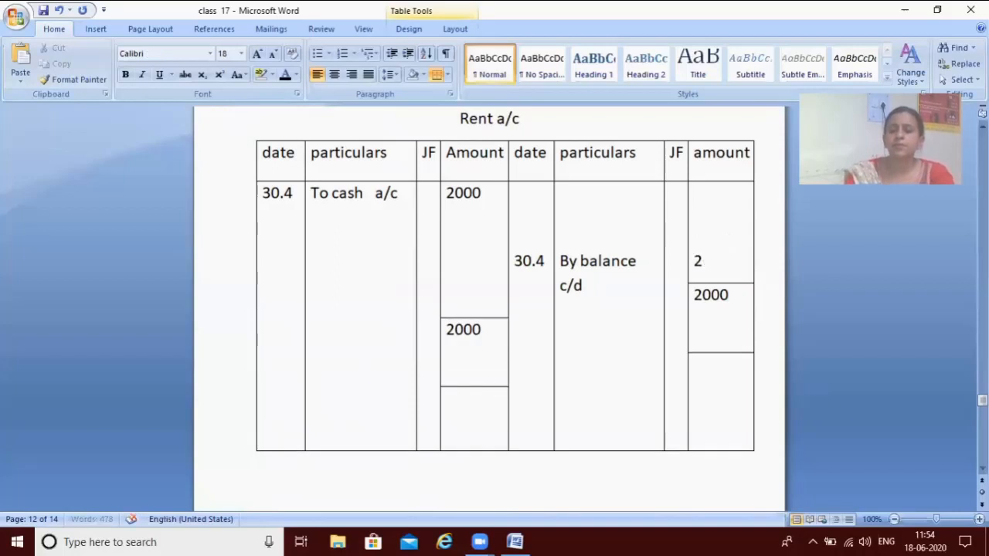
text(000)
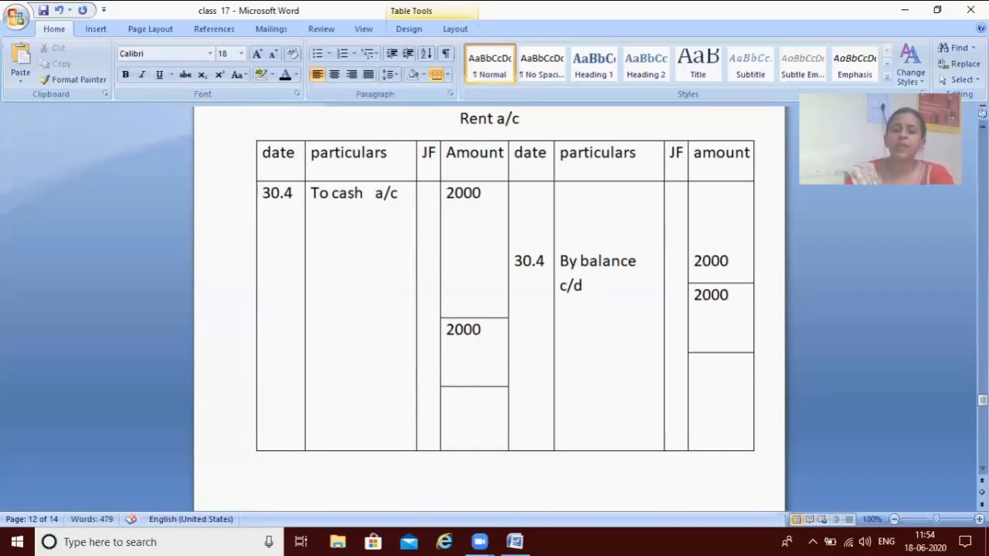
- Add the opening entry on the debit side of Rent a/c below the total, with date 1.5 and particulars "By balance b/d"
click(281, 423)
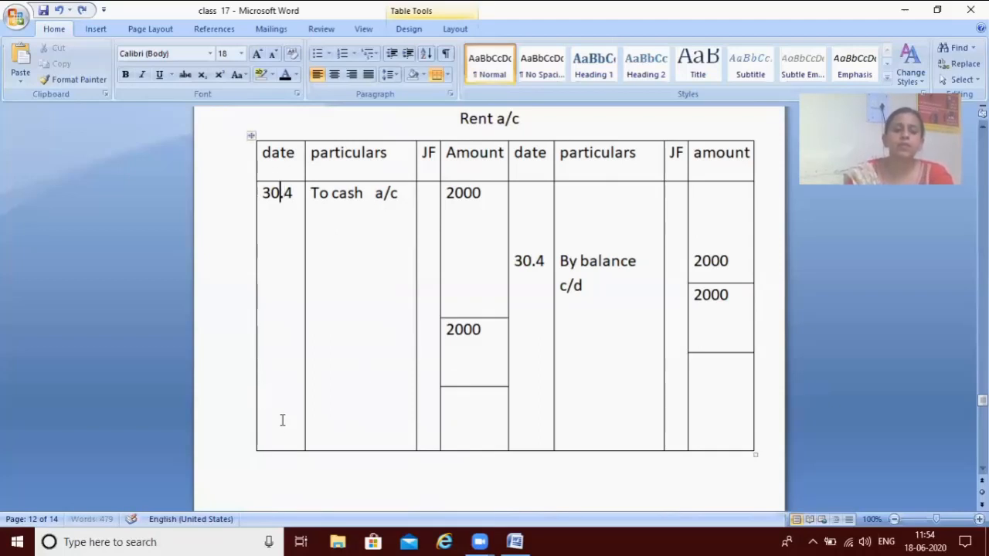
key(Return)
text(1.5)
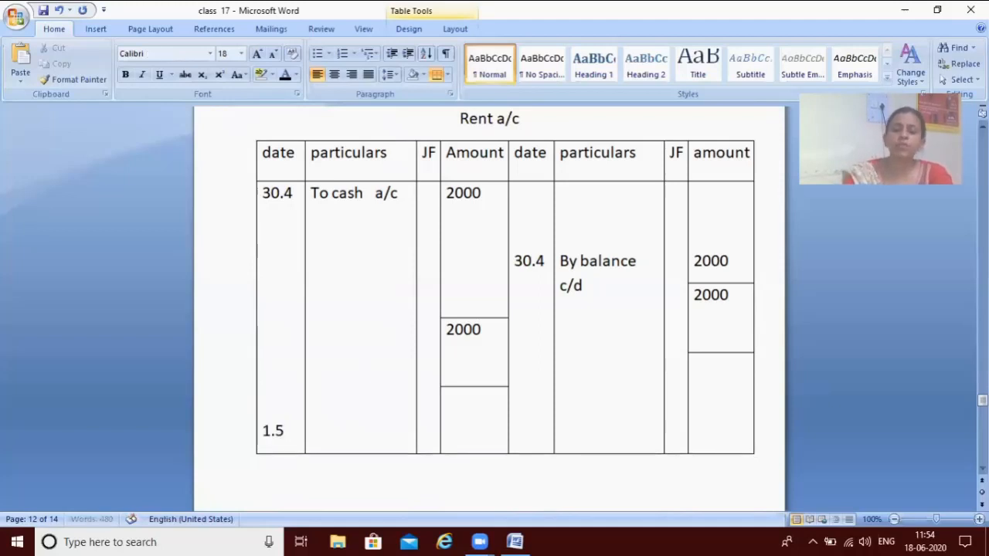
click(335, 432)
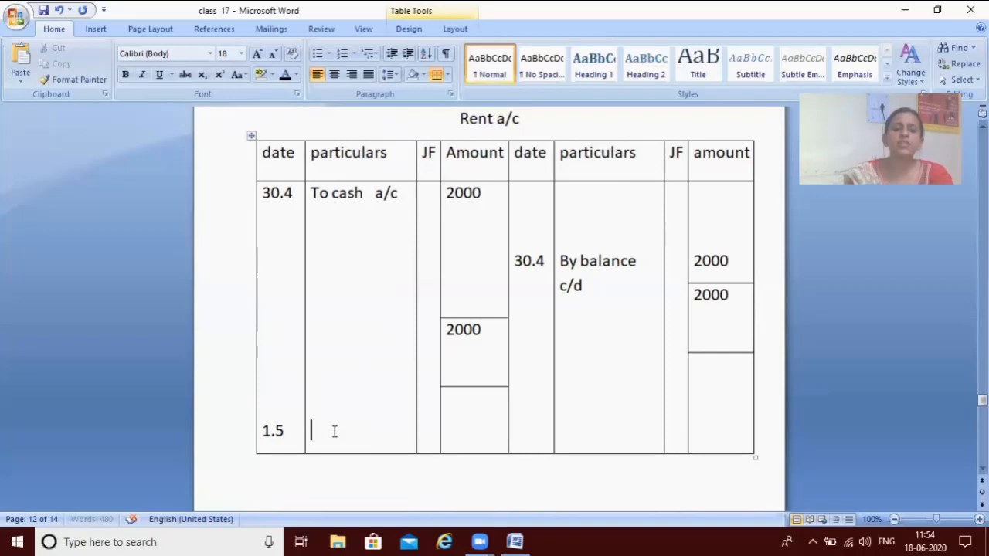
text(b)
key(BackSpace)
text(By)
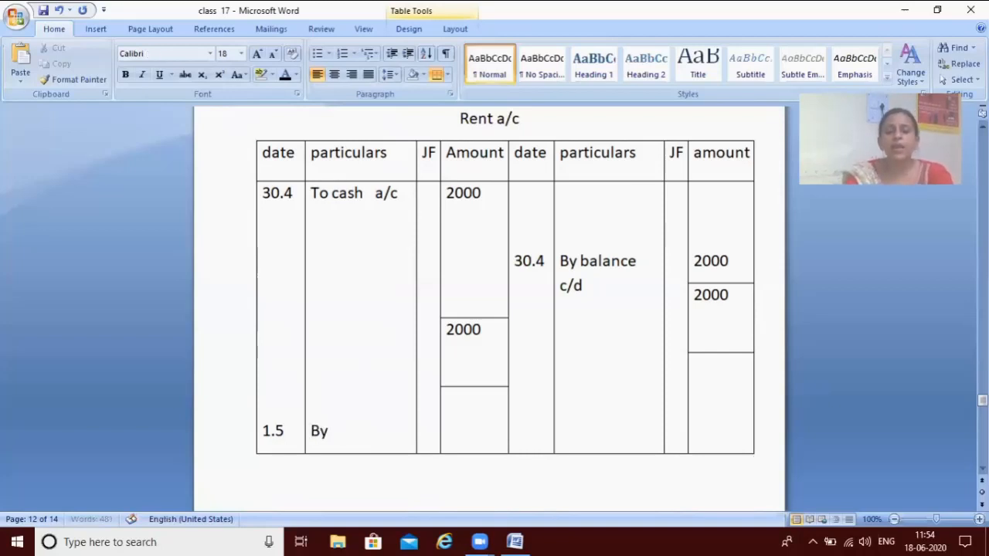
text( balance )
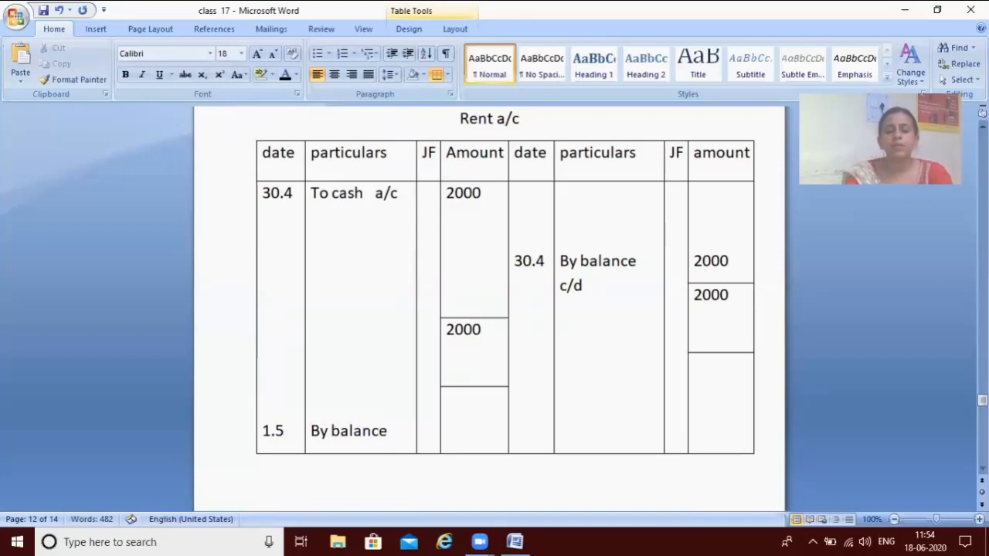
text(b/d)
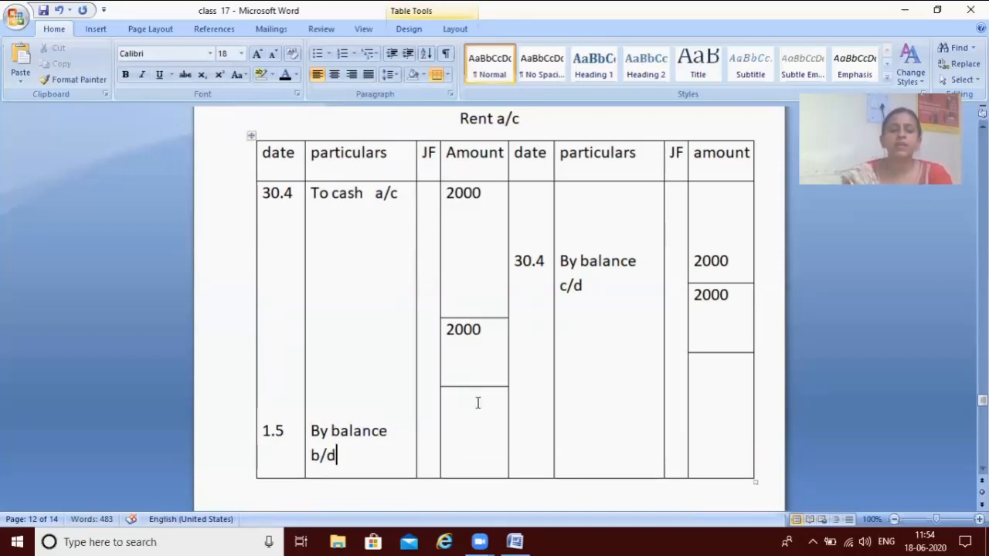
- Enter the amount 2000 for the 1.5 balance b/d entry on the debit side of Rent a/c
click(464, 441)
key(Return)
text(2)
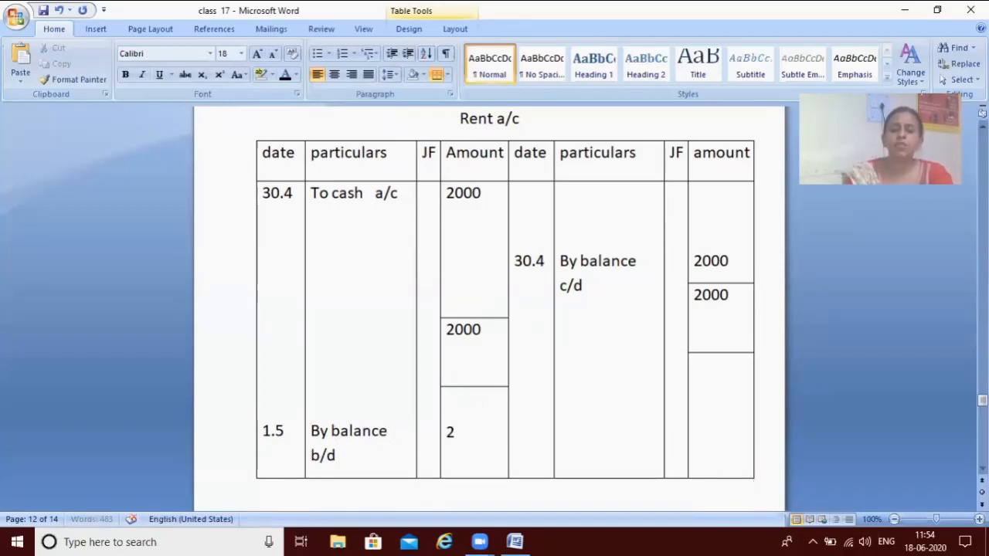
text(000)
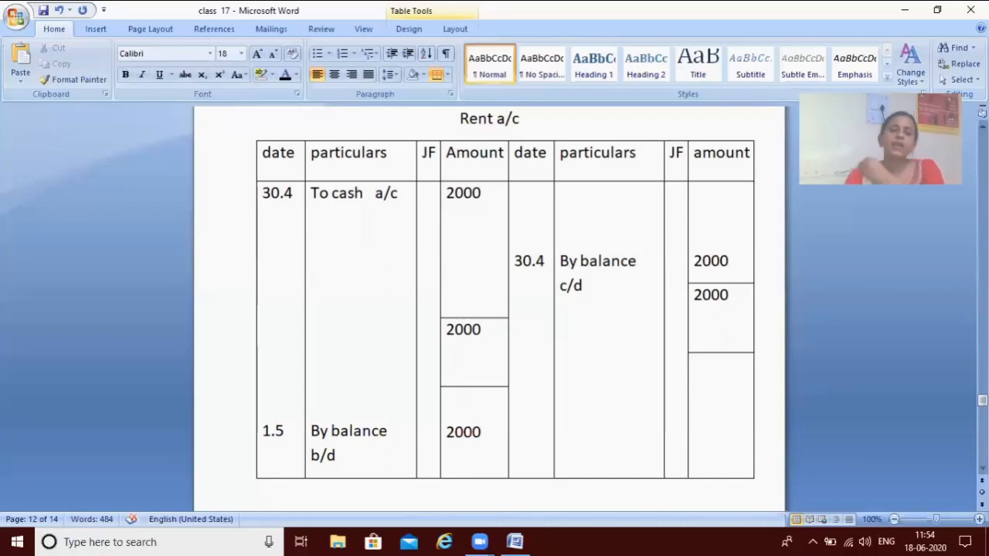
- Enter the total 14000 in both the debit and credit total cells of Drawings a/c on page 13
key(Down)
key(Down)
key(Down)
key(Down)
key(Down)
key(Down)
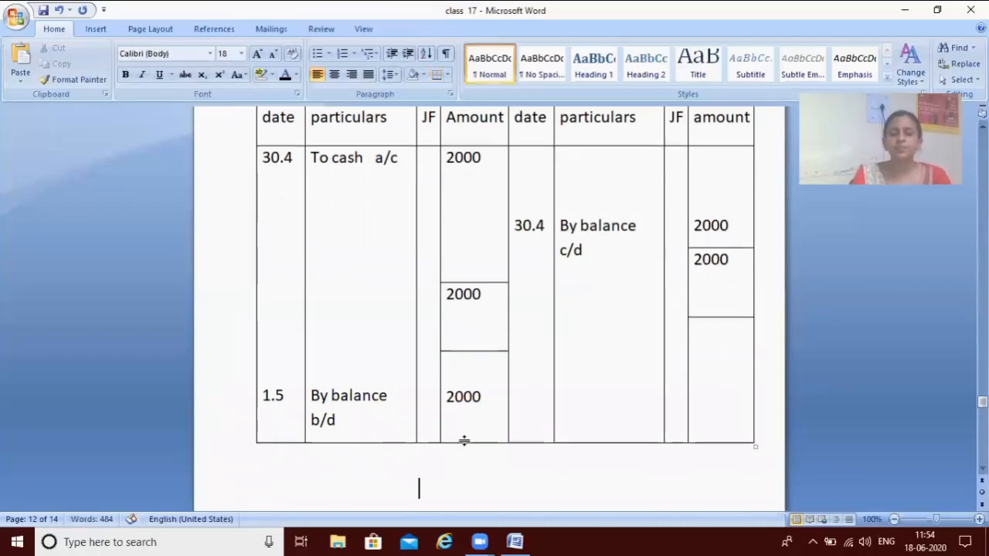
key(Down)
key(Down)
key(Down)
key(Down)
key(Down)
key(Down)
key(Down)
key(Down)
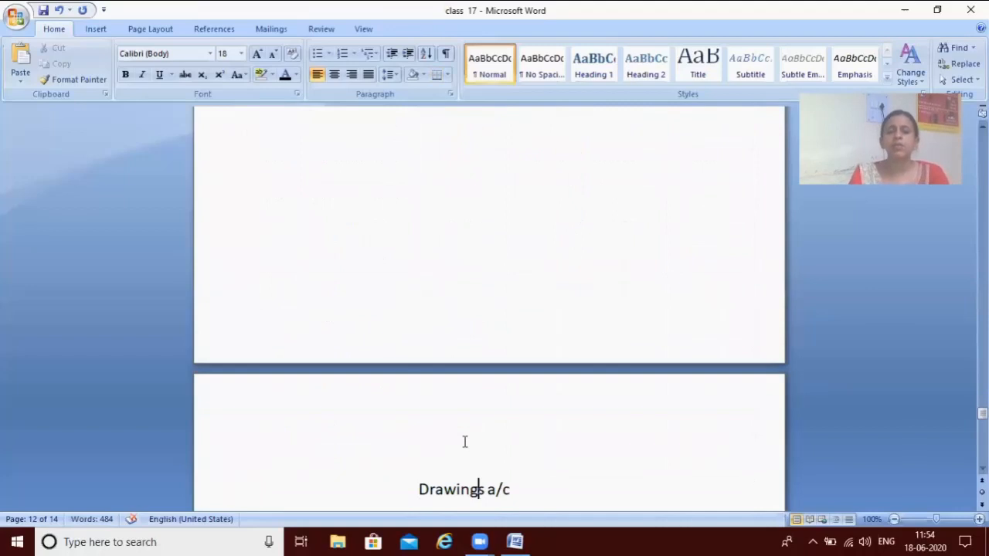
key(Down)
key(Down)
key(Down)
key(Down)
key(Down)
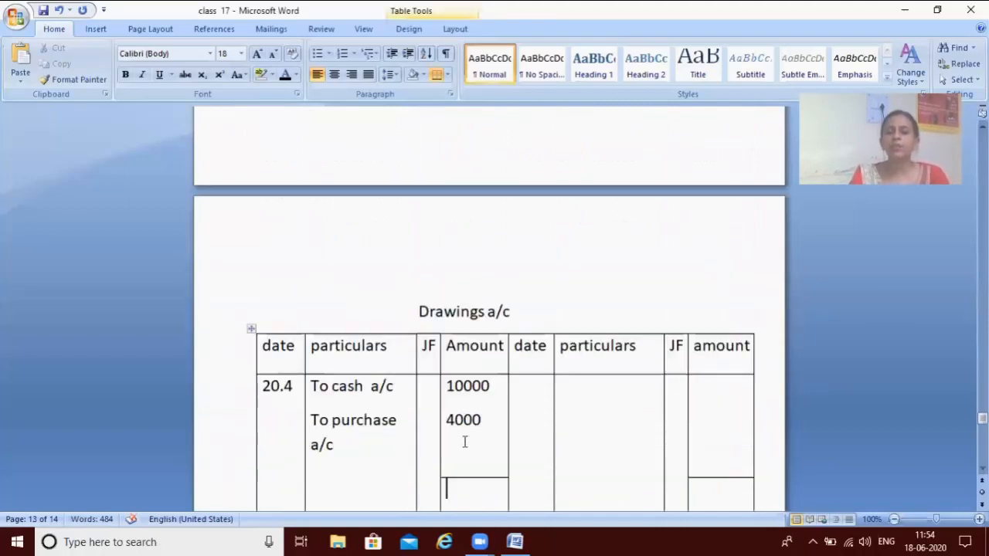
key(Down)
key(Down)
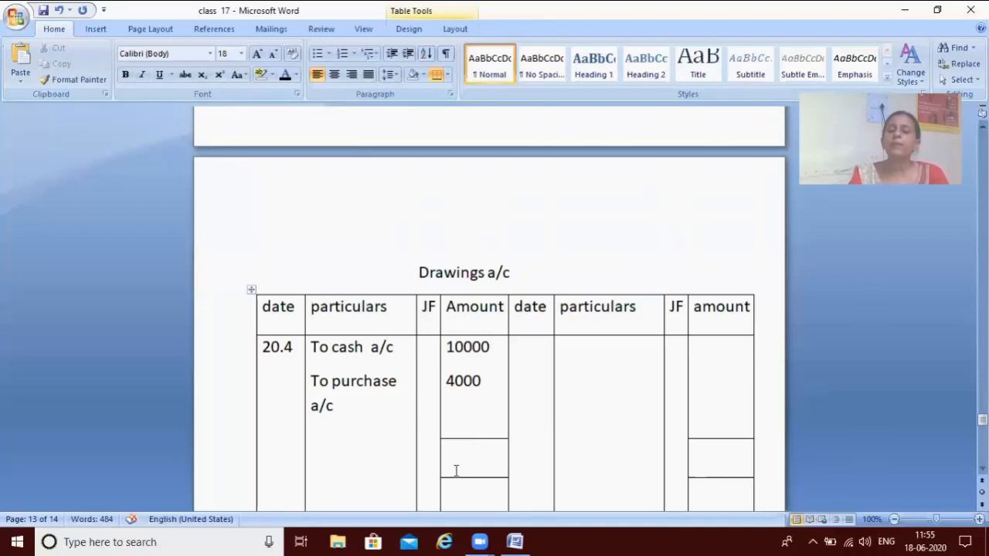
text(14000)
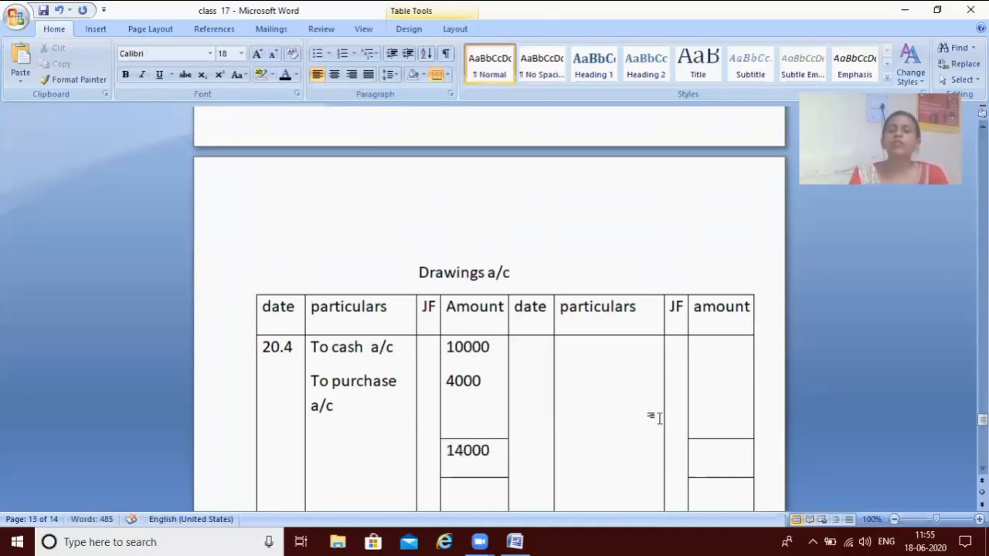
click(709, 467)
text(14000)
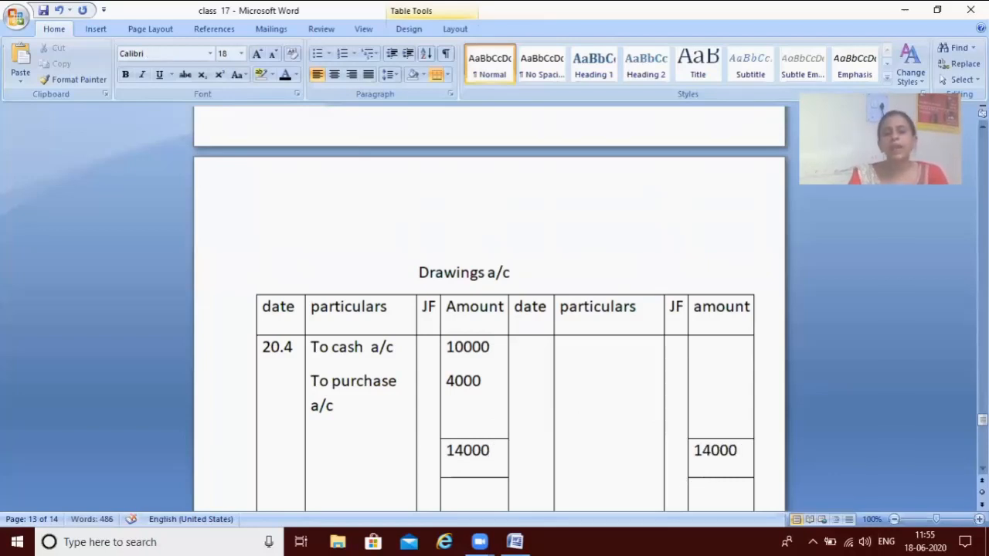
- Record the closing entry on the credit side of Drawings a/c with date 30.4, particulars "By balance c/d" and amount 14000
double_click(521, 417)
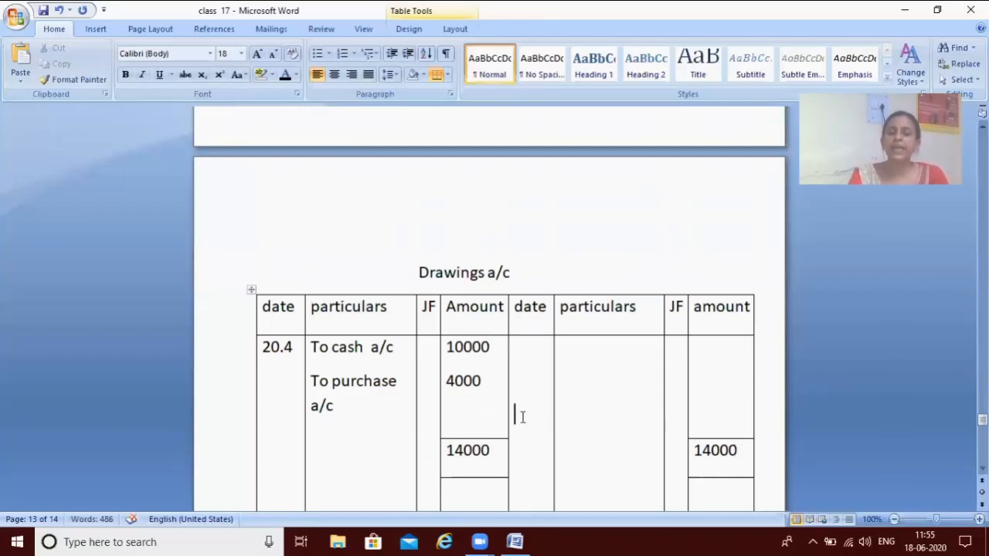
text(1)
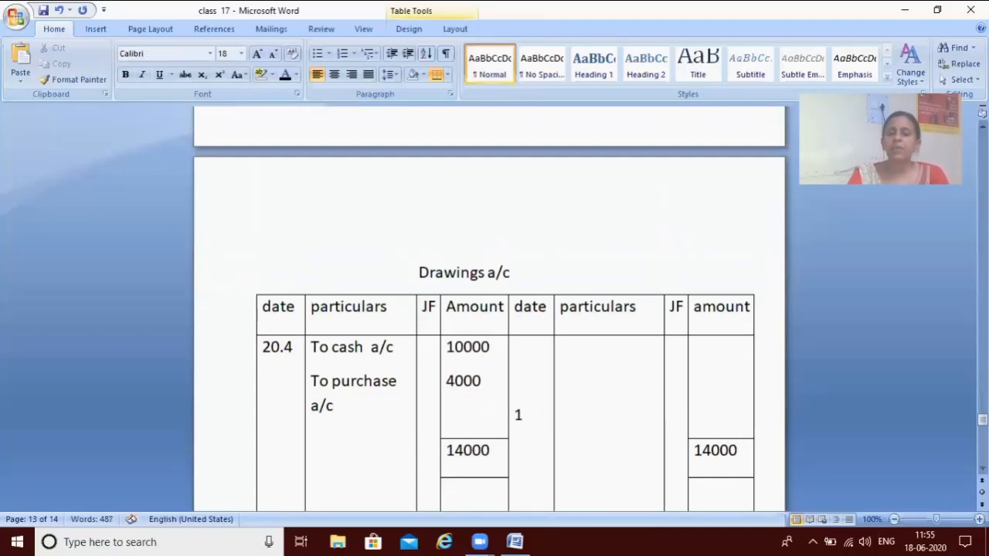
key(BackSpace)
text(30.4)
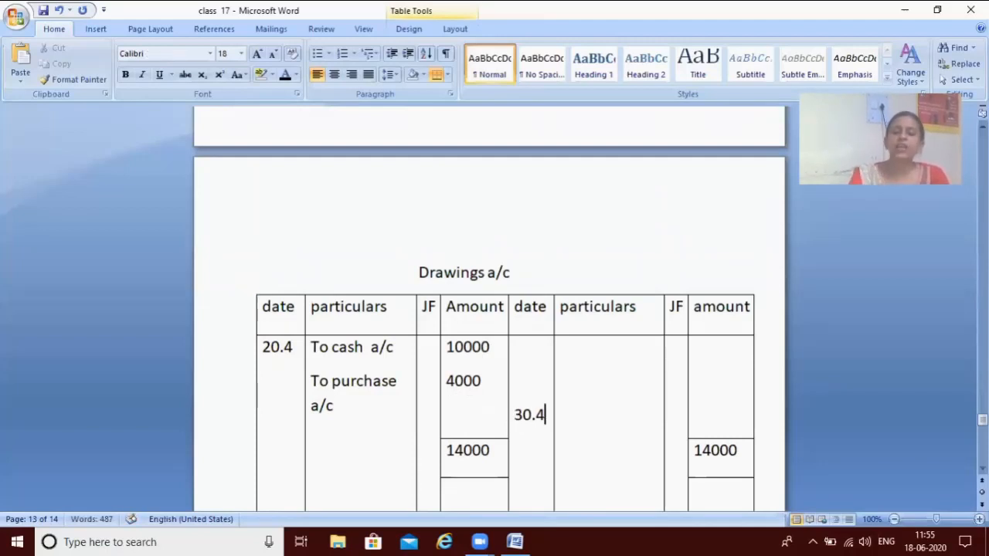
click(576, 412)
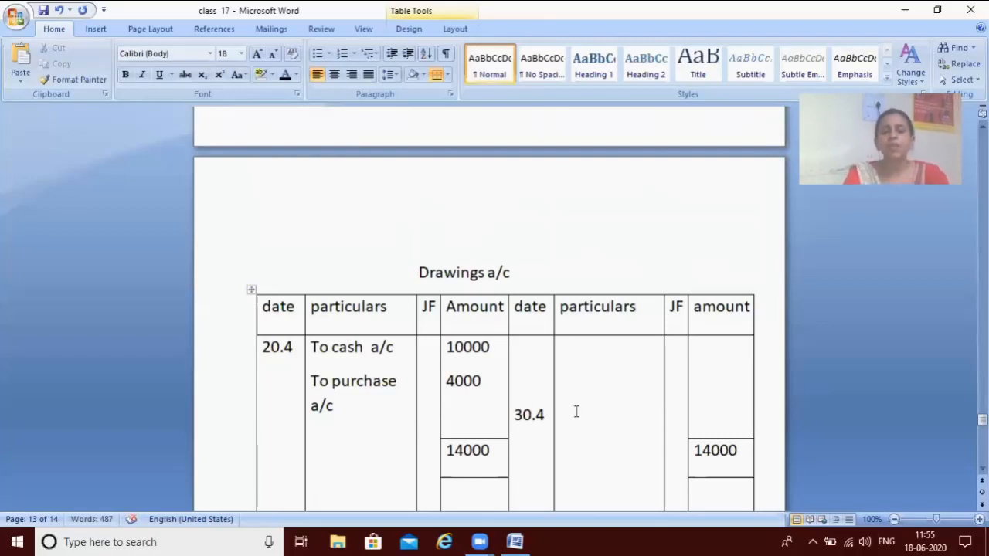
text(By)
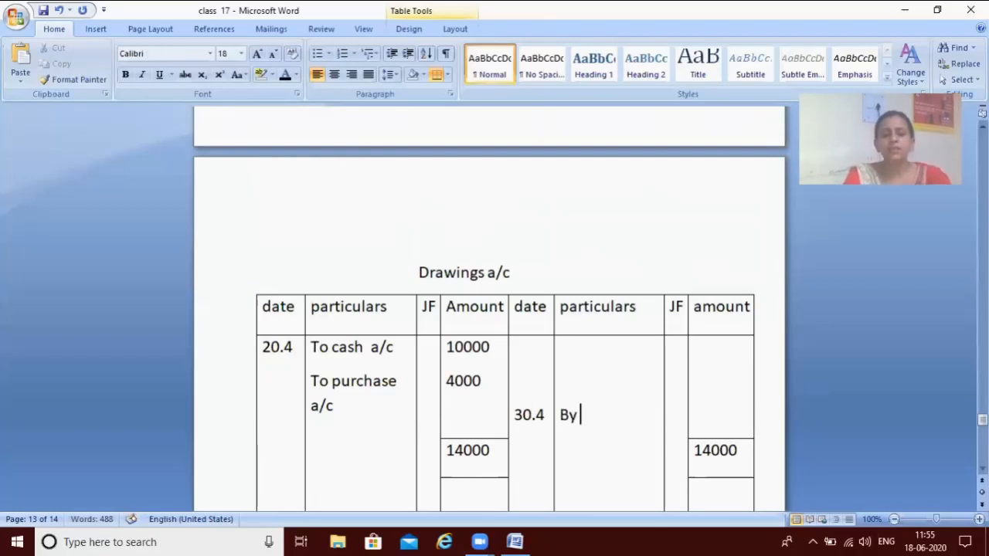
text( balan)
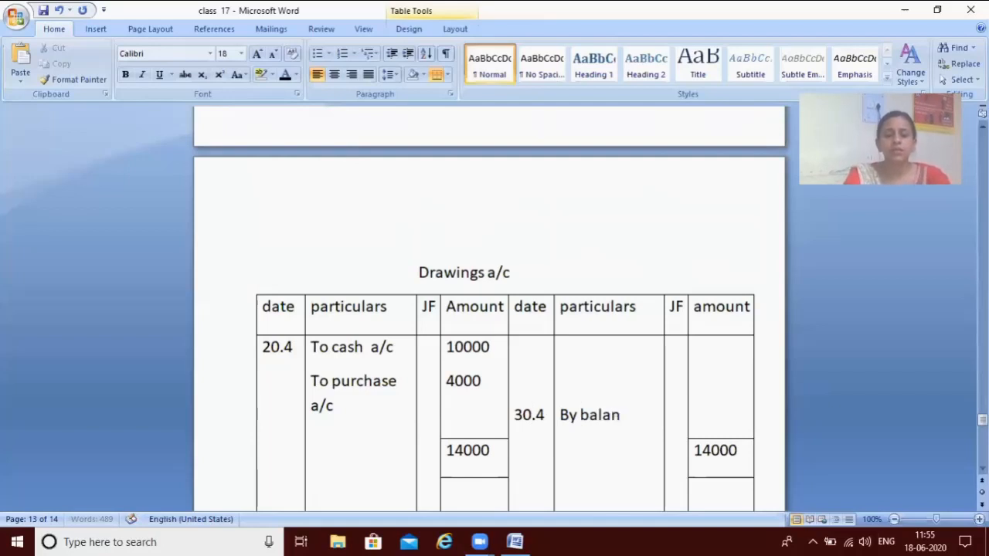
text(ce c/d)
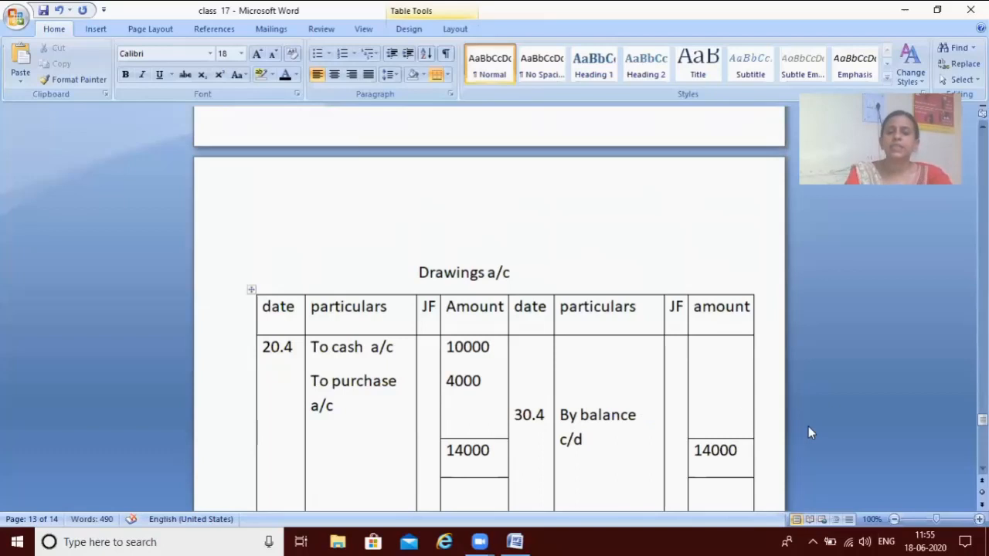
click(711, 418)
key(Return)
key(Return)
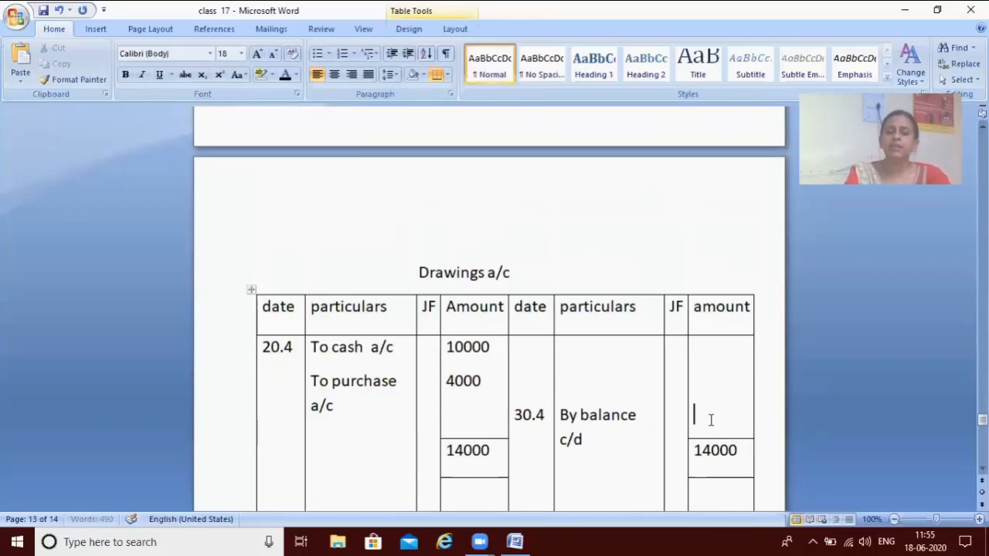
text(14000)
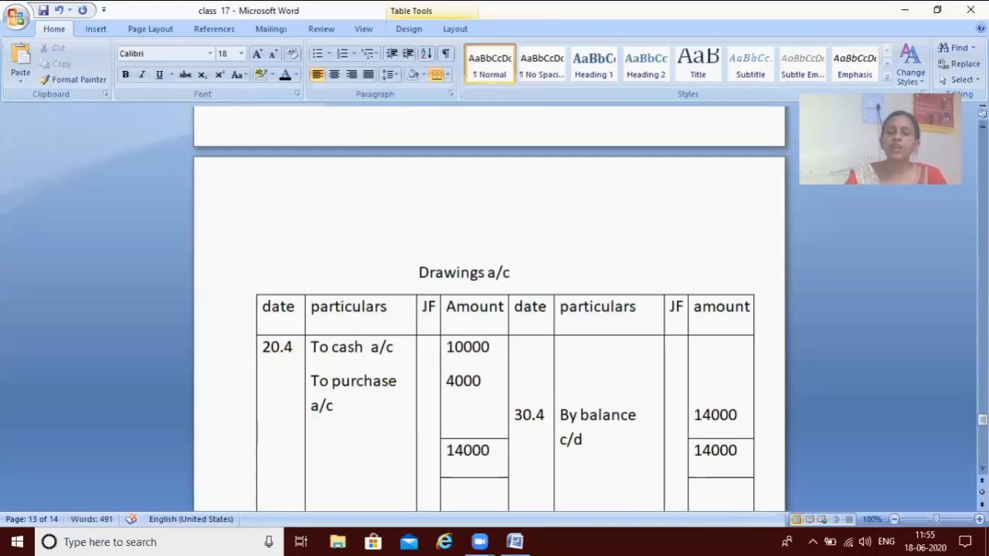
- Enter the date 1.5 on the debit side of Drawings a/c, below the total
click(292, 495)
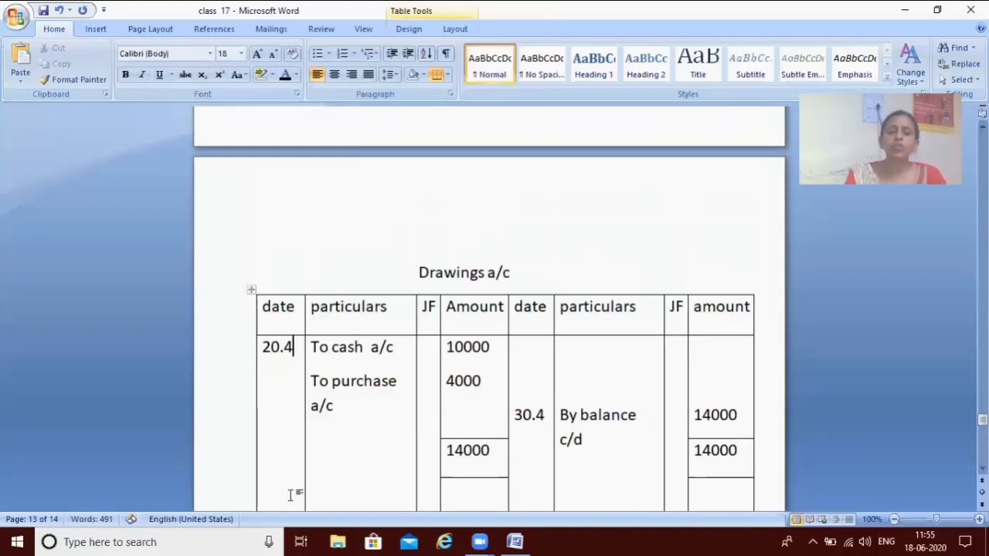
key(Down)
key(Down)
key(Down)
key(Down)
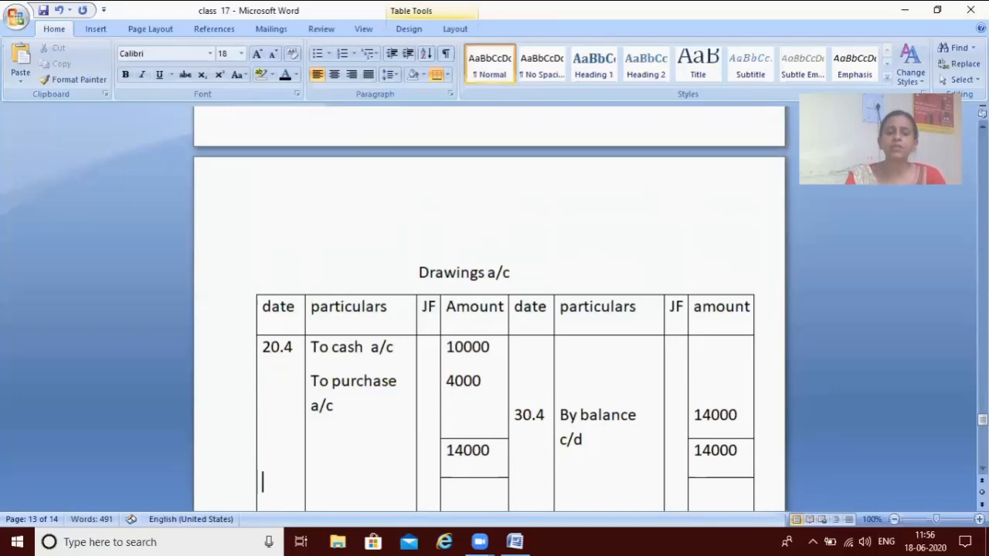
key(Down)
text(1.)
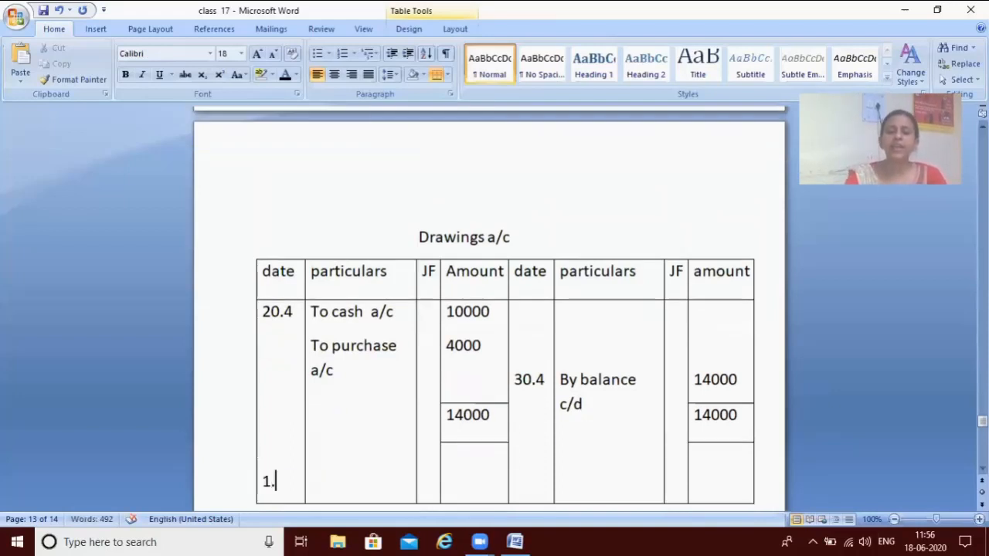
text(5)
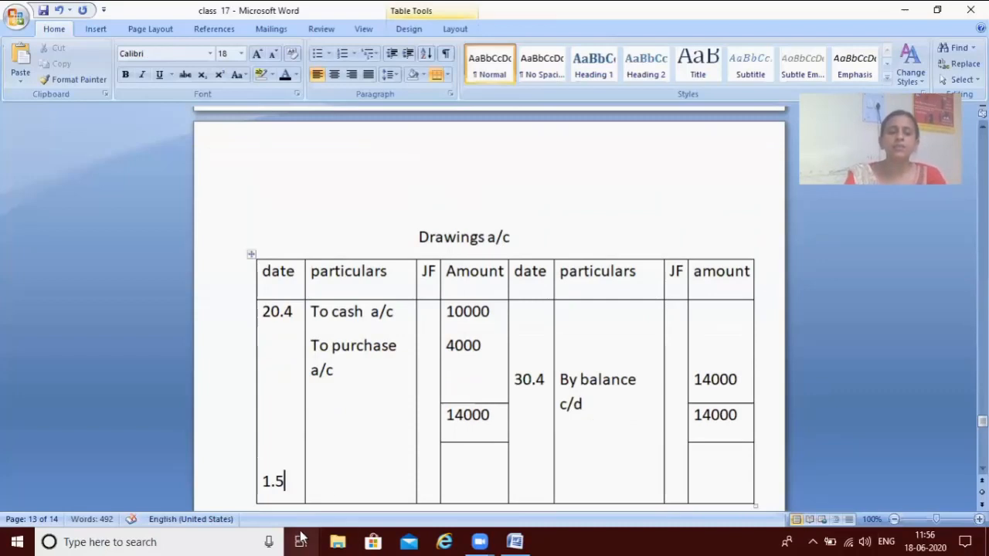
- Complete the 1.5 debit entry of Drawings a/c with particulars "To balance b/d" and amount 14000
click(323, 487)
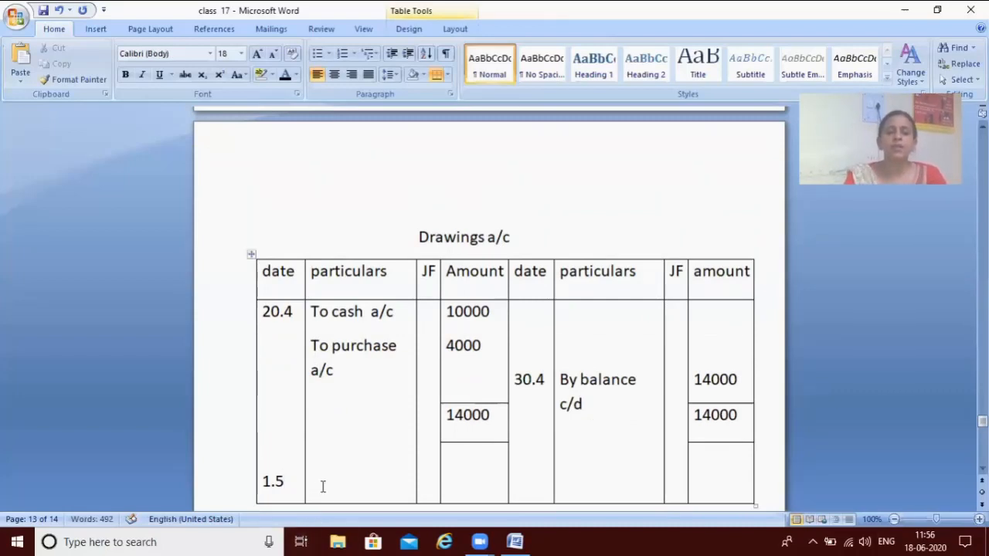
text(To )
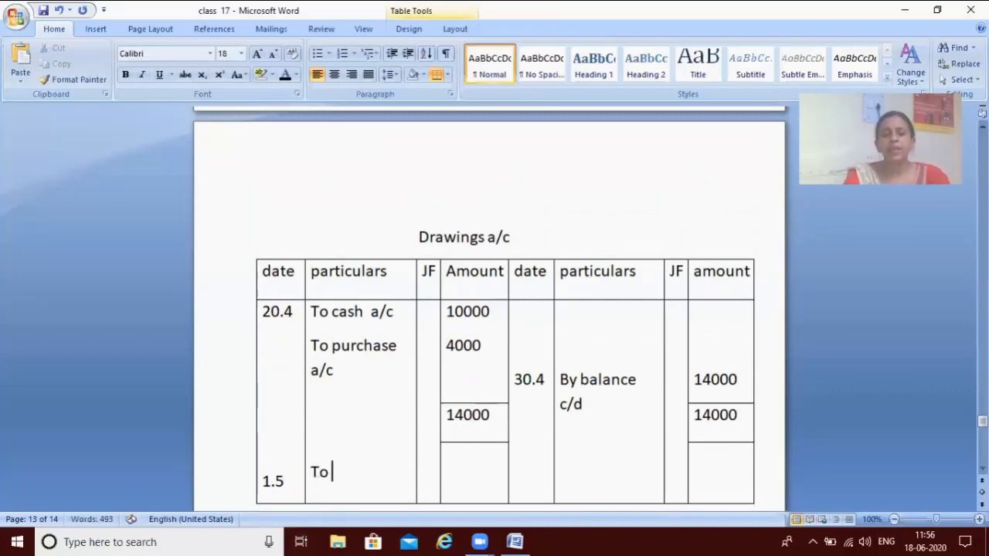
text(balance)
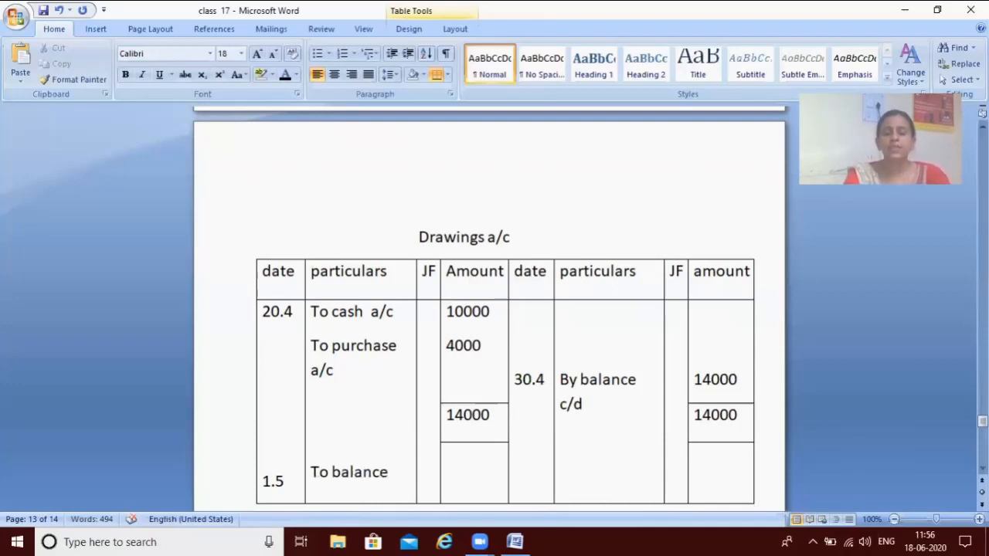
text( b/d)
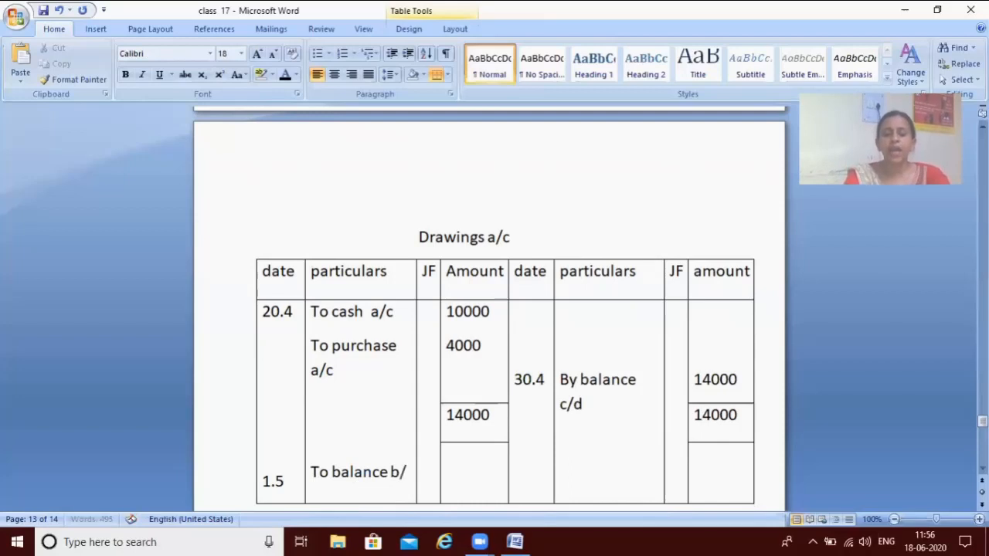
click(468, 487)
text(14000)
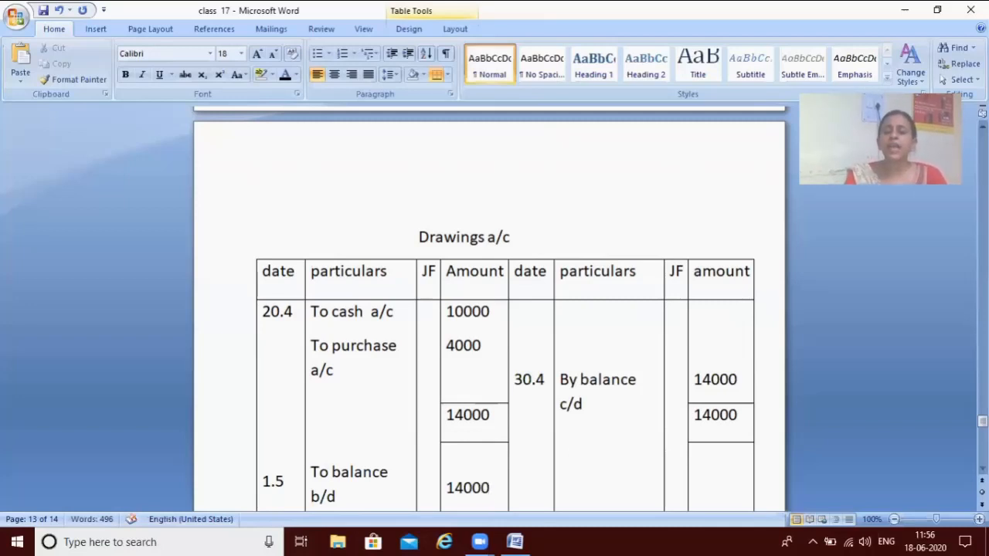
- Enter the total 20000 in both the debit and credit total cells of Furniture a/c on page 13
key(Down)
key(Down)
key(Down)
key(Down)
key(Down)
key(Down)
key(Down)
key(Down)
key(Down)
key(Down)
key(Down)
key(Down)
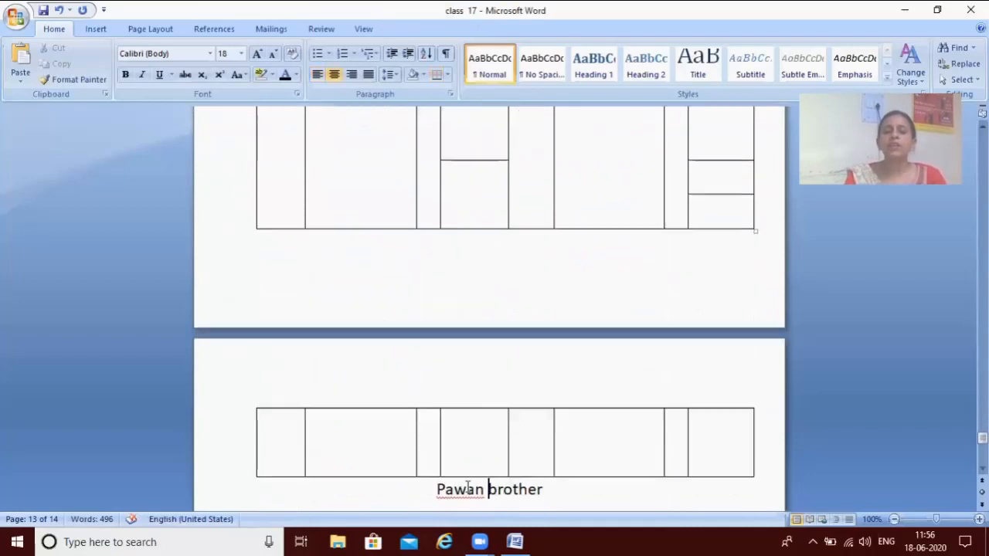
key(Down)
key(Down)
key(Up)
key(Up)
key(Up)
key(Up)
key(Up)
key(Up)
key(Up)
key(Up)
key(Up)
key(Up)
key(Up)
key(Up)
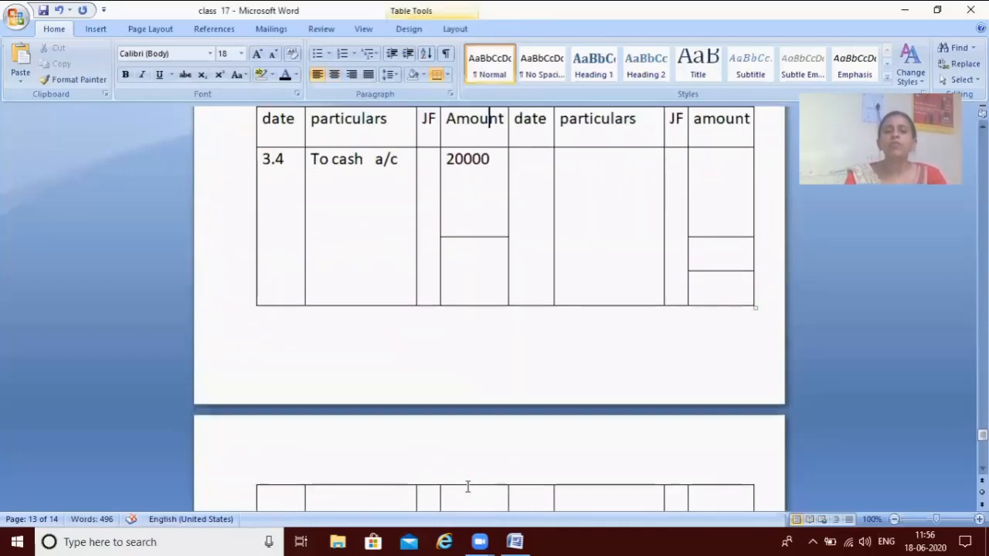
key(Up)
key(Up)
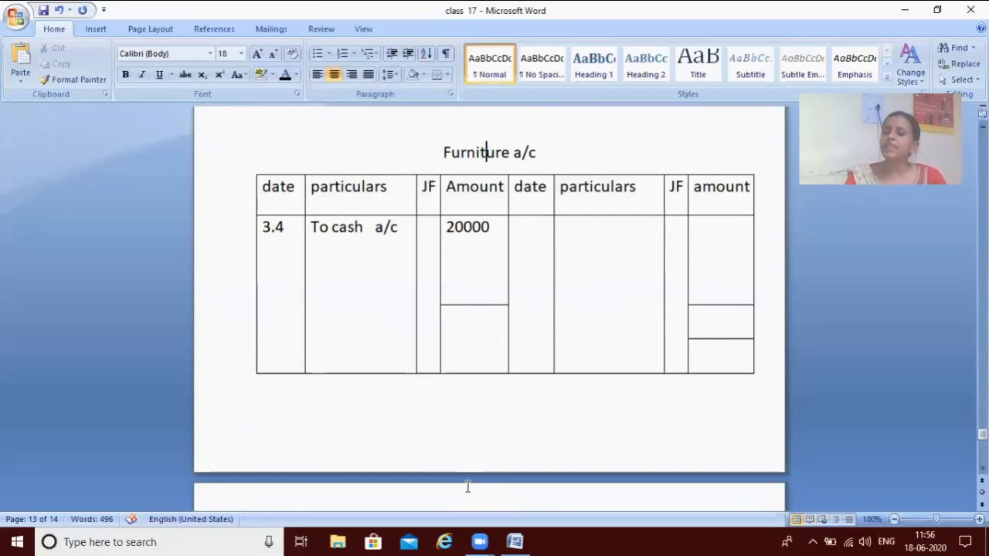
key(Down)
key(Down)
key(Down)
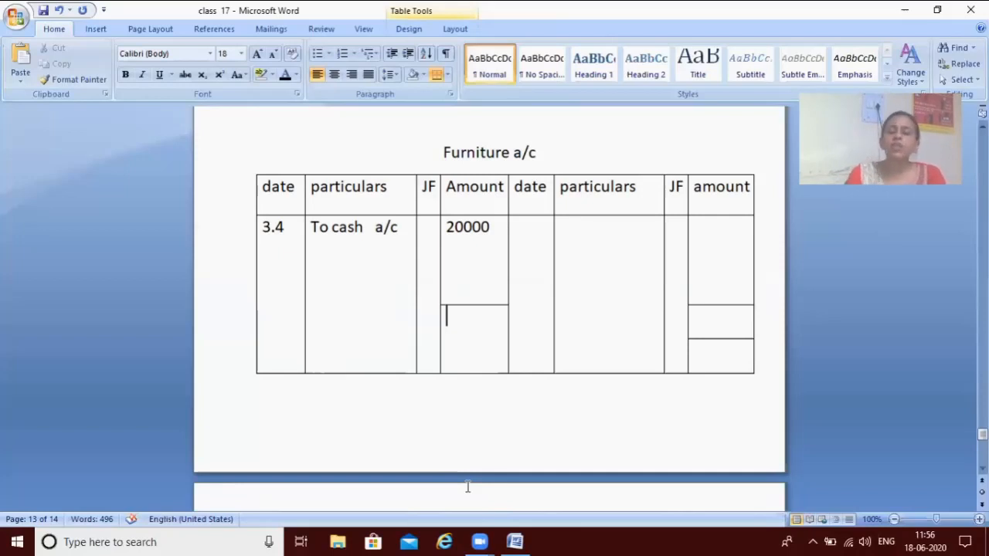
text(20000)
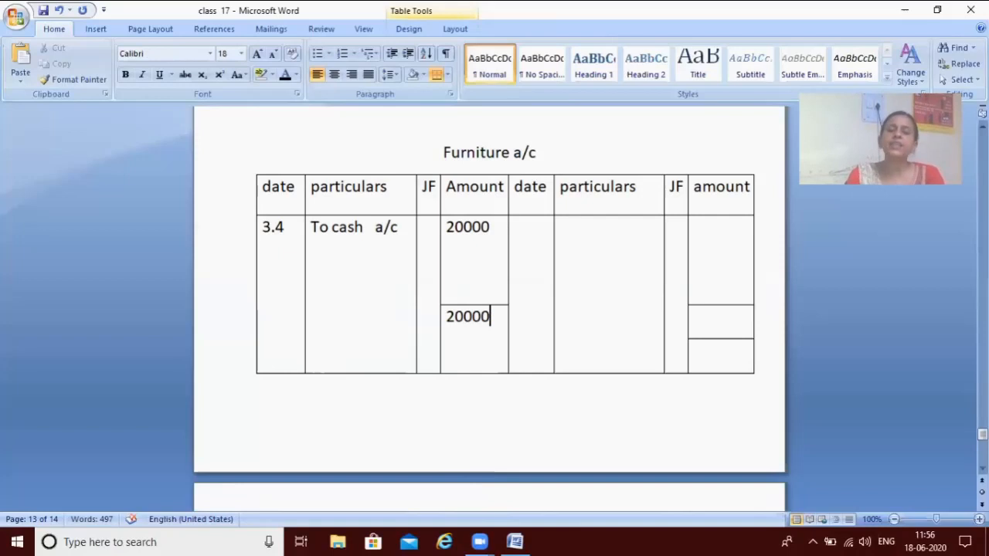
click(718, 322)
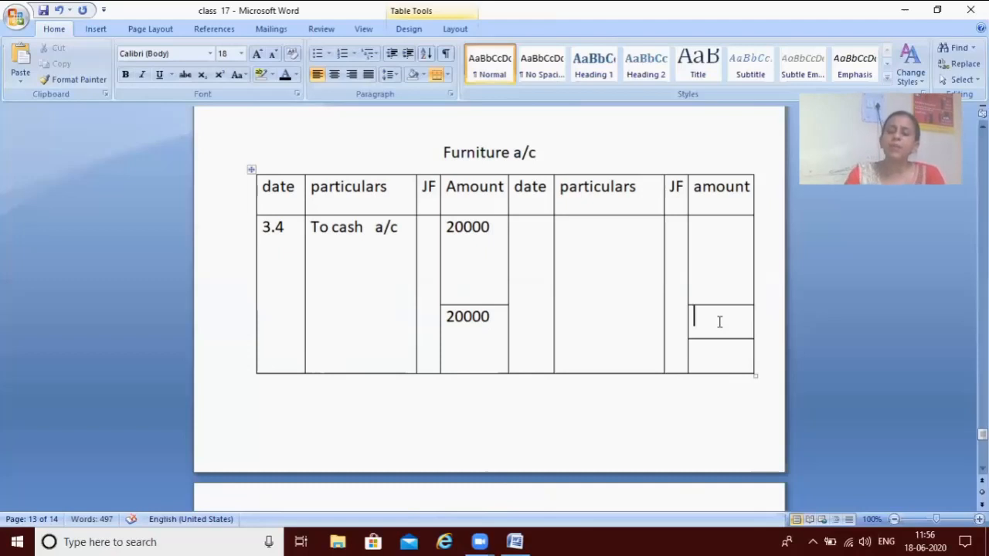
text(20000)
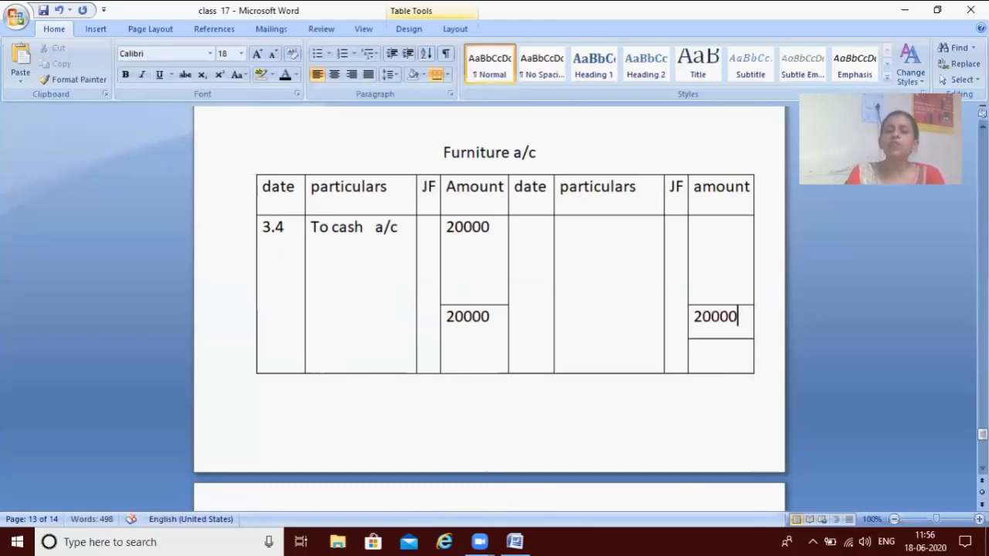
- Record the closing entry on the credit side of Furniture a/c with date 30.4, particulars "By balance c/d" and amount 20000
click(541, 285)
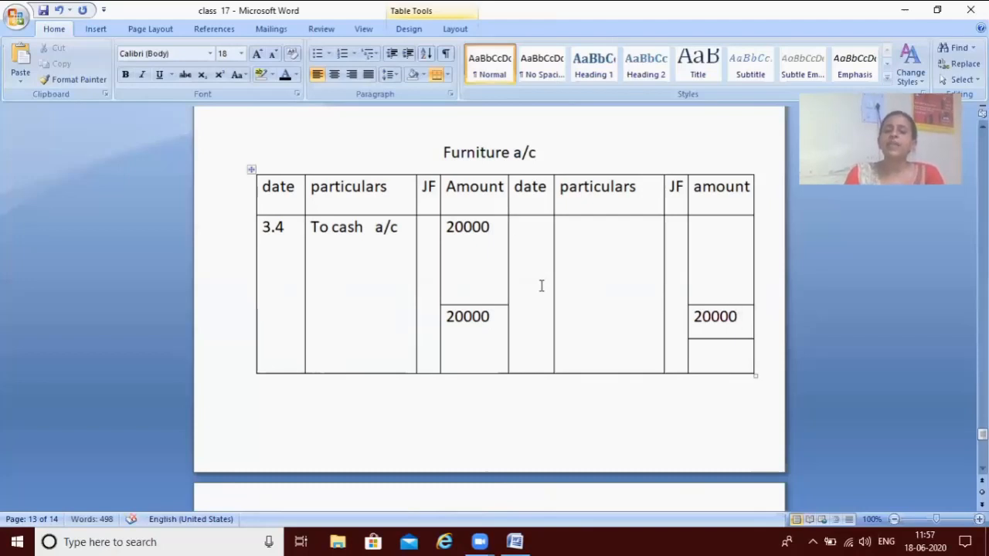
key(Up)
text(30.4)
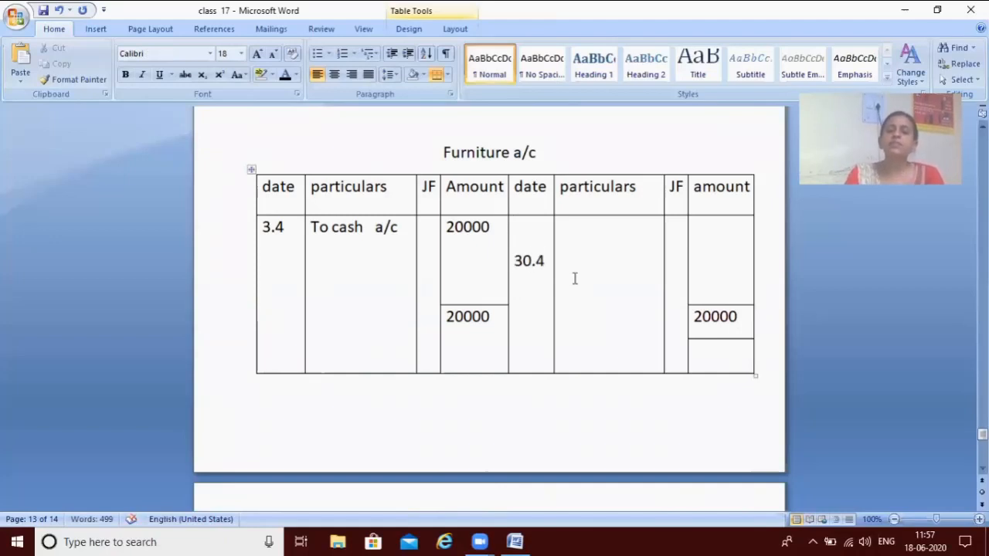
key(Tab)
key(Return)
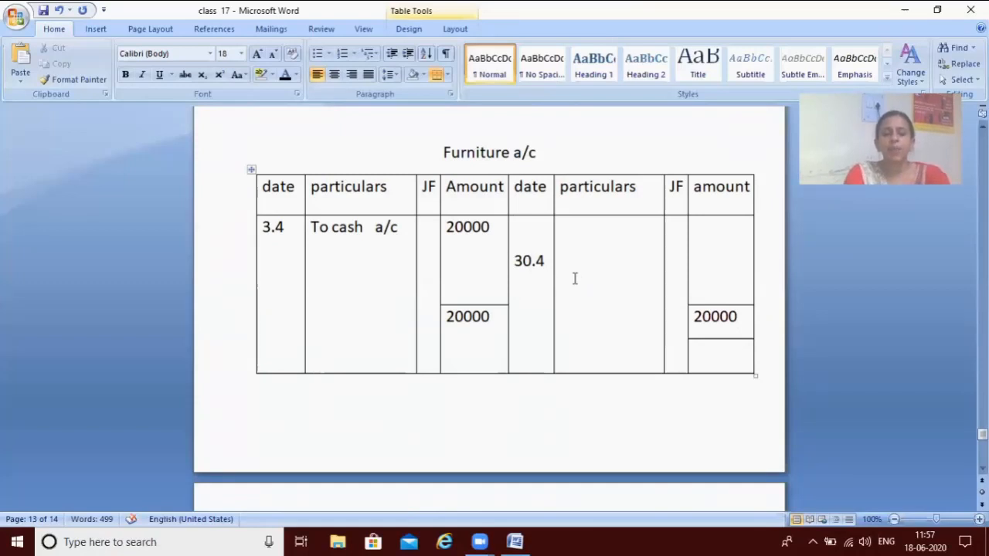
text(by ba)
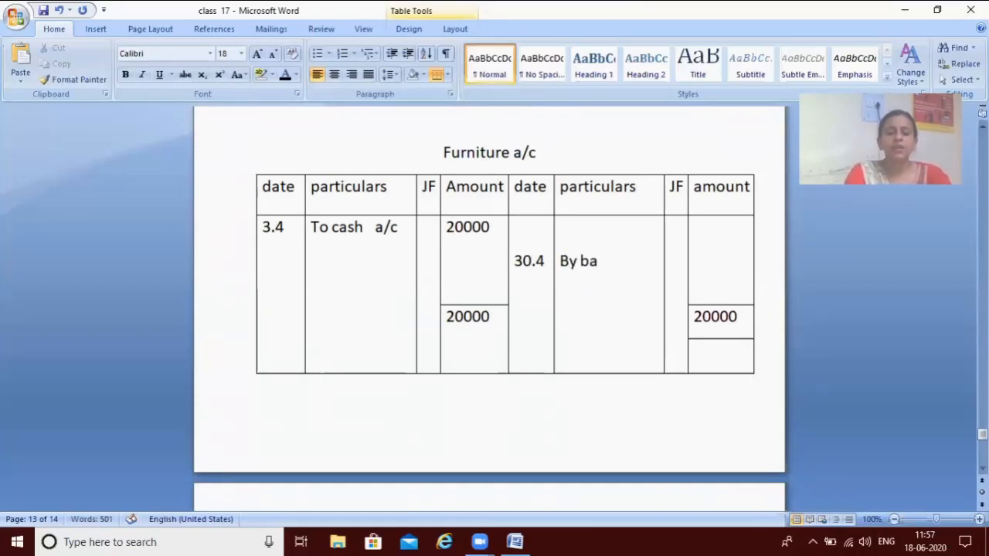
text(lance c/d)
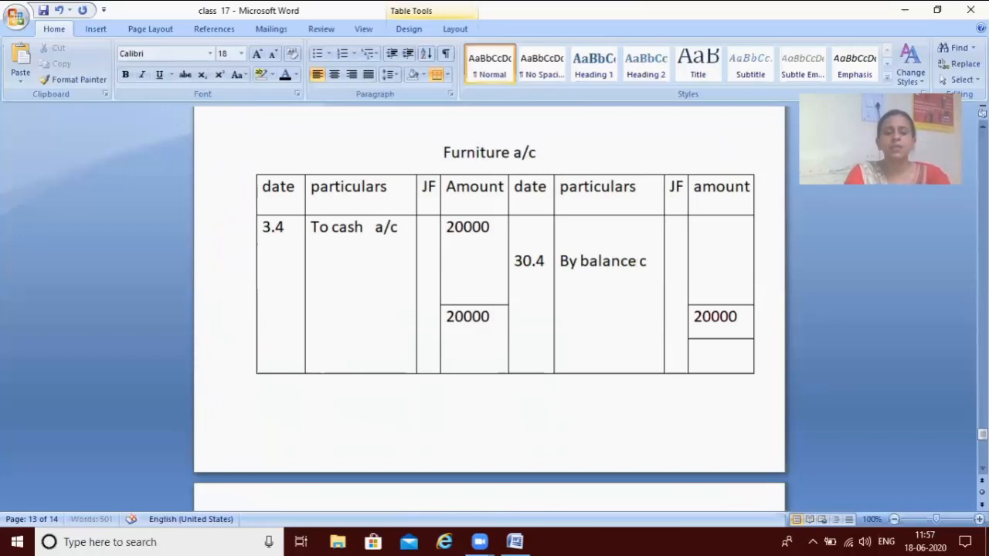
click(712, 275)
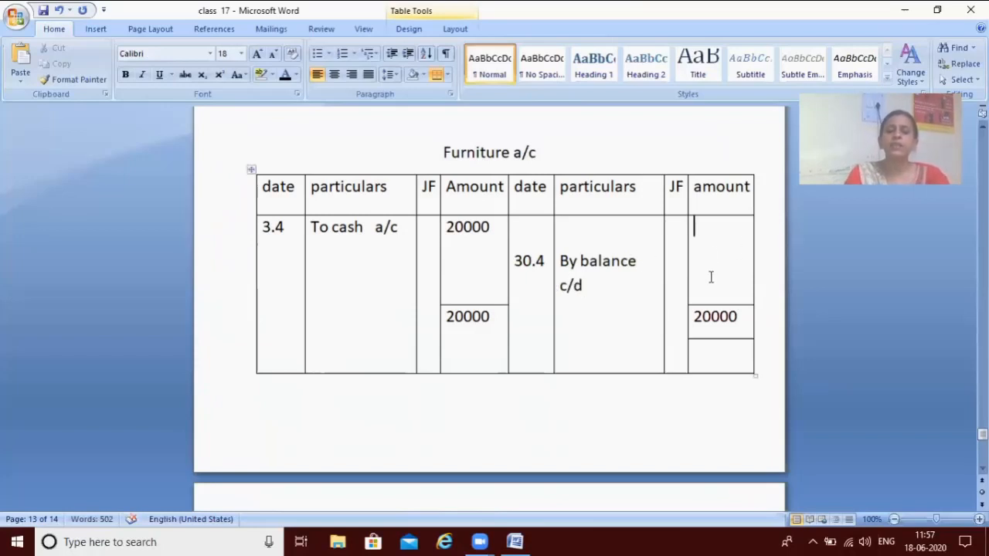
text(20000)
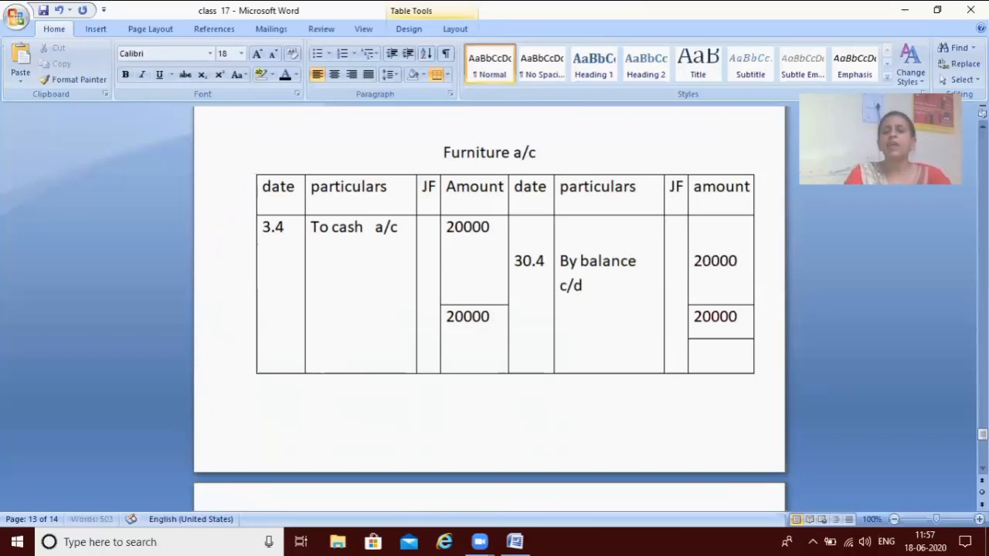
- Enter the total 12000 in both the credit and debit total cells of the supplier's account on page 14
key(Down)
key(Down)
key(Down)
key(Down)
key(Down)
key(Down)
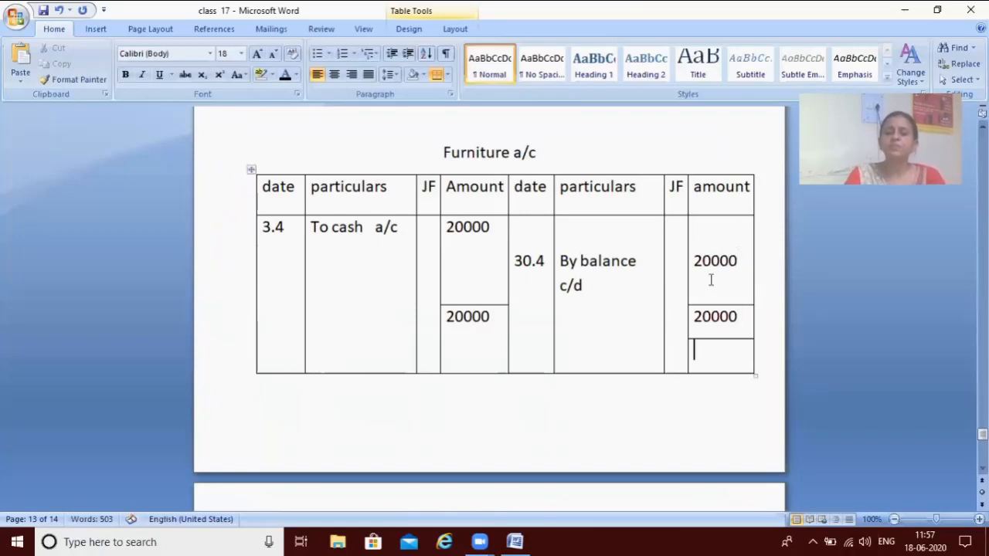
key(Down)
key(Down)
key(Down)
key(Down)
key(Down)
key(Down)
key(Down)
key(Down)
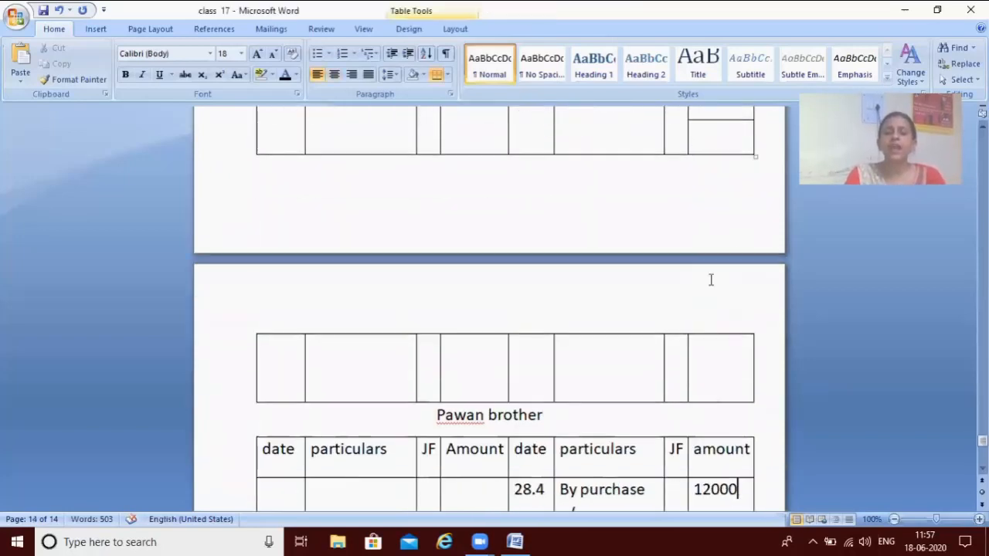
key(Down)
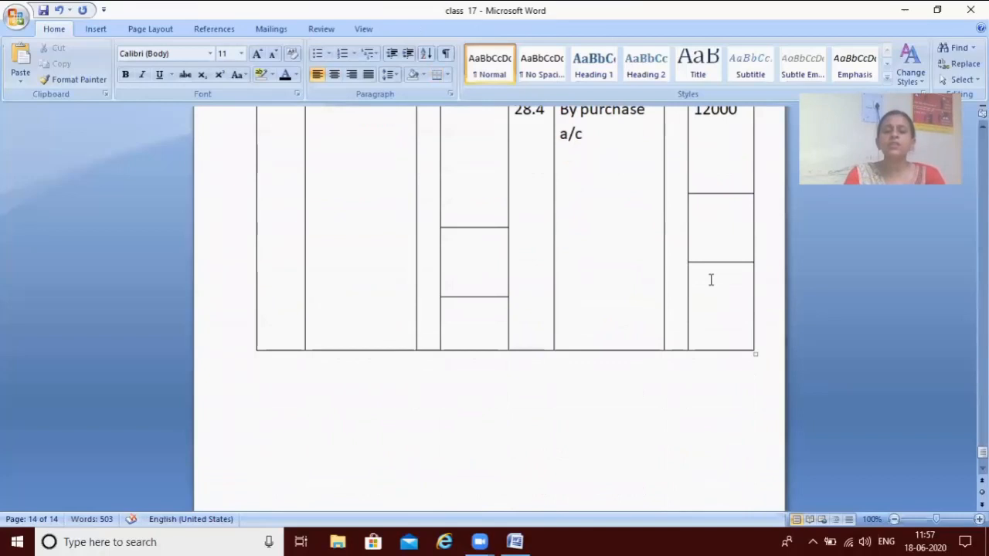
key(Up)
key(Up)
key(Up)
key(Up)
key(Up)
key(Up)
key(Up)
key(Up)
key(Up)
key(Up)
key(Up)
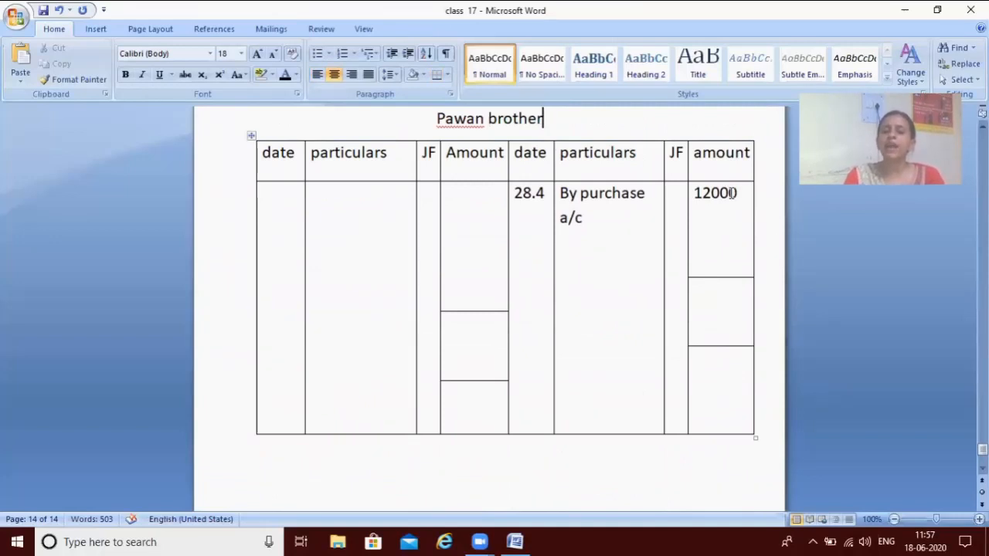
click(711, 306)
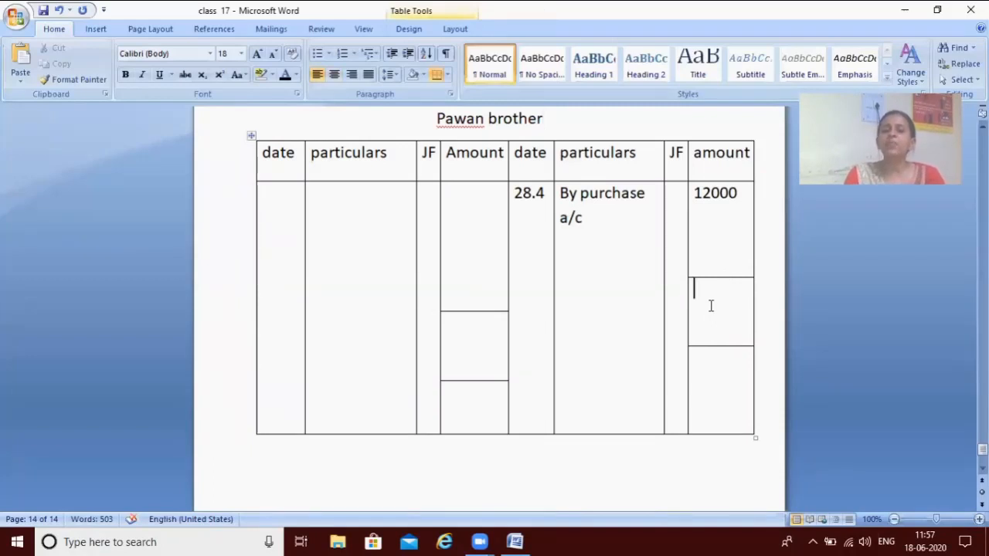
text(12000)
click(457, 354)
text(12000)
- Record the closing entry on the debit side of the supplier's account with date 30.4, particulars "To balance c/d" and amount 12000
click(285, 286)
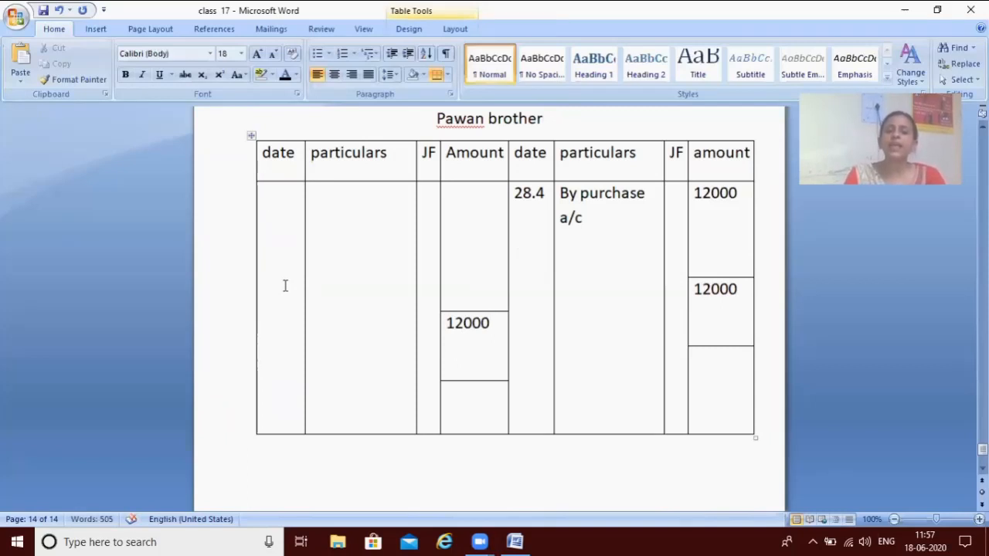
text(30.4)
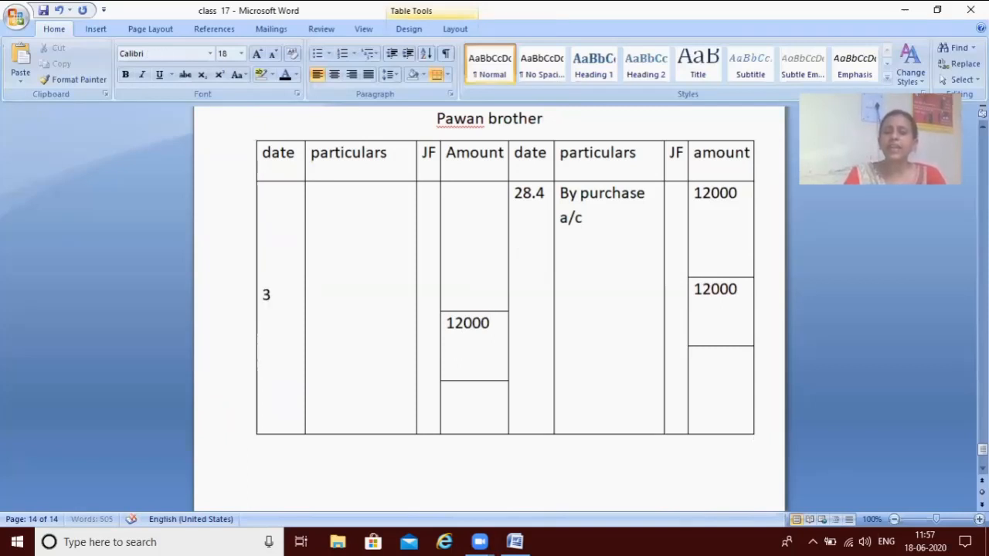
click(317, 299)
key(Return)
key(Return)
key(Return)
key(Return)
text(To balance c/d)
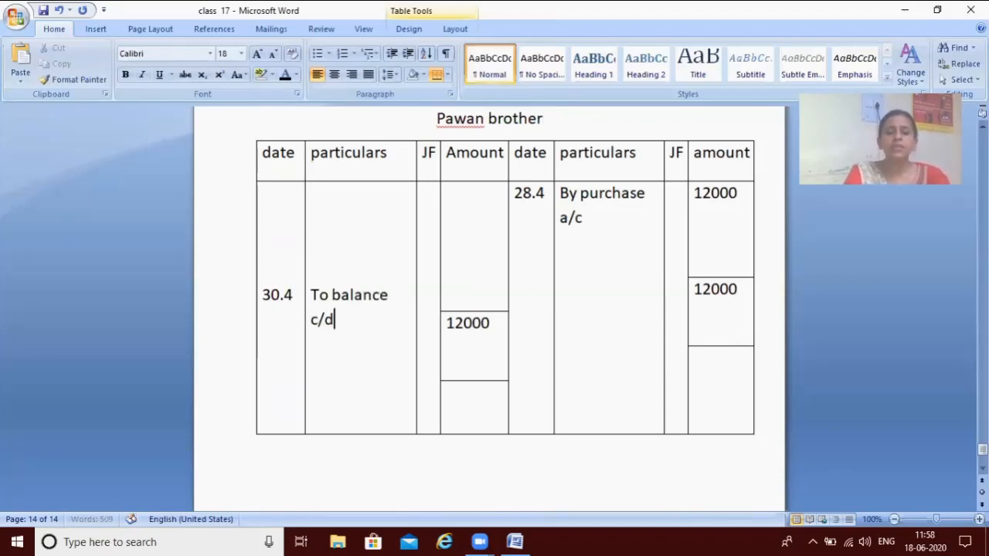
click(449, 290)
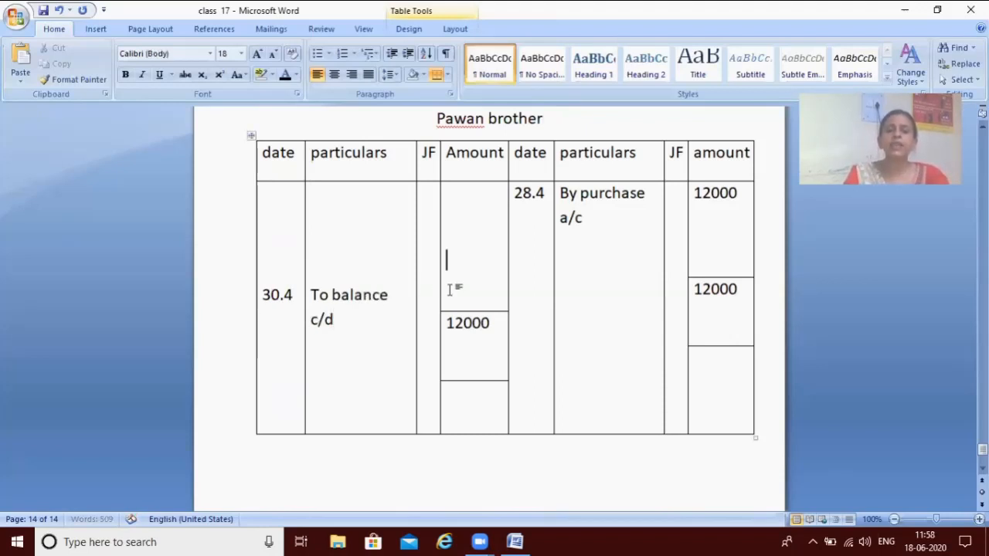
key(Return)
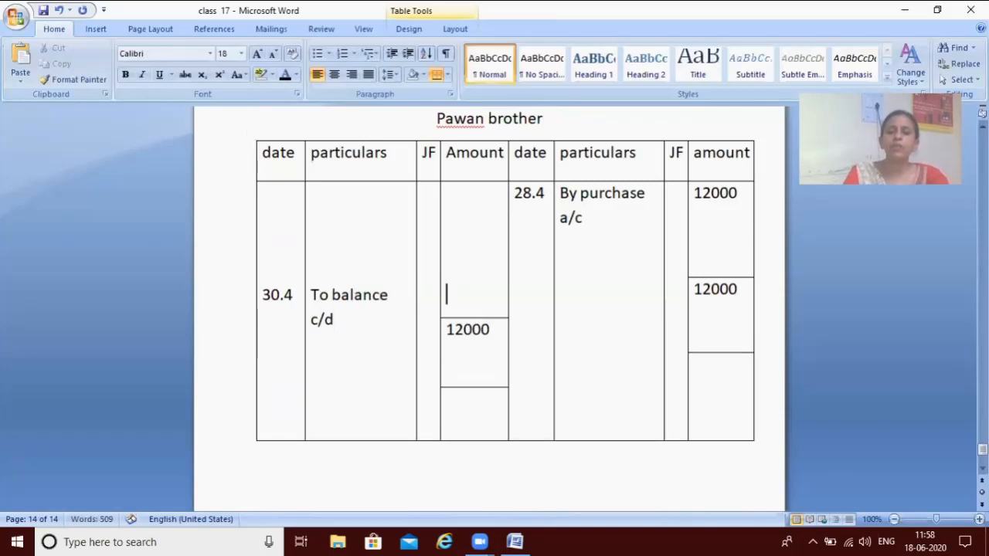
text(12000)
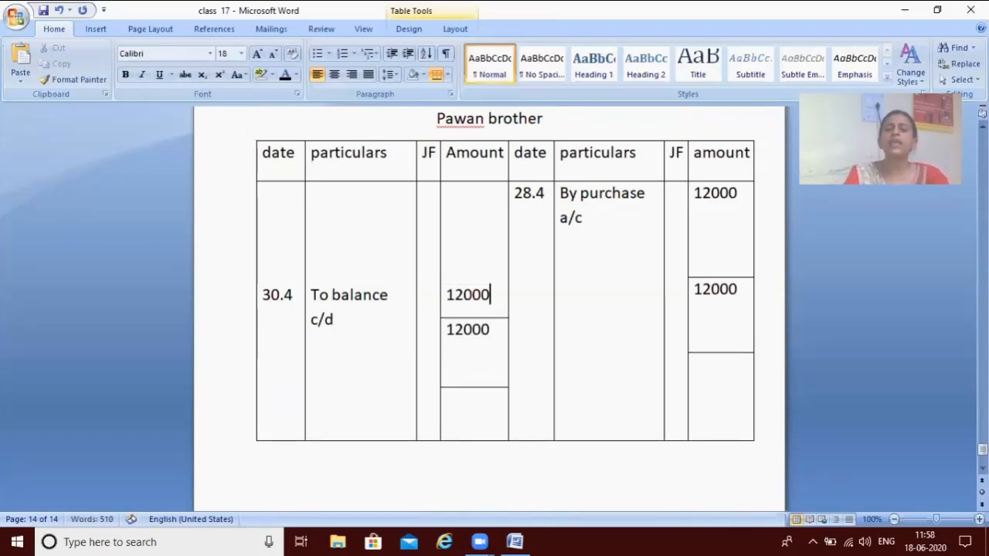
- Enter the date 1.5 on the credit side of the supplier's account on page 14, below the totals
click(539, 422)
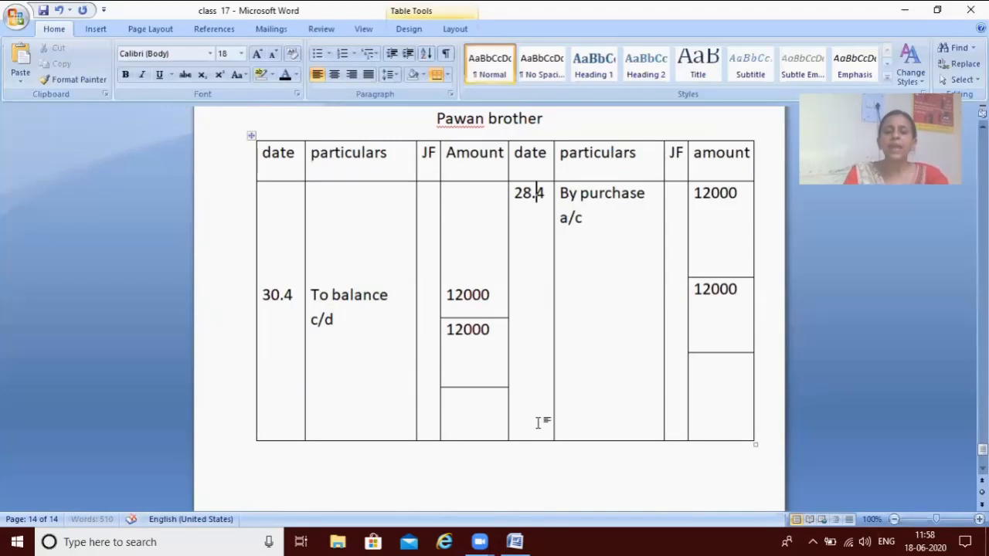
click(525, 422)
text(1.)
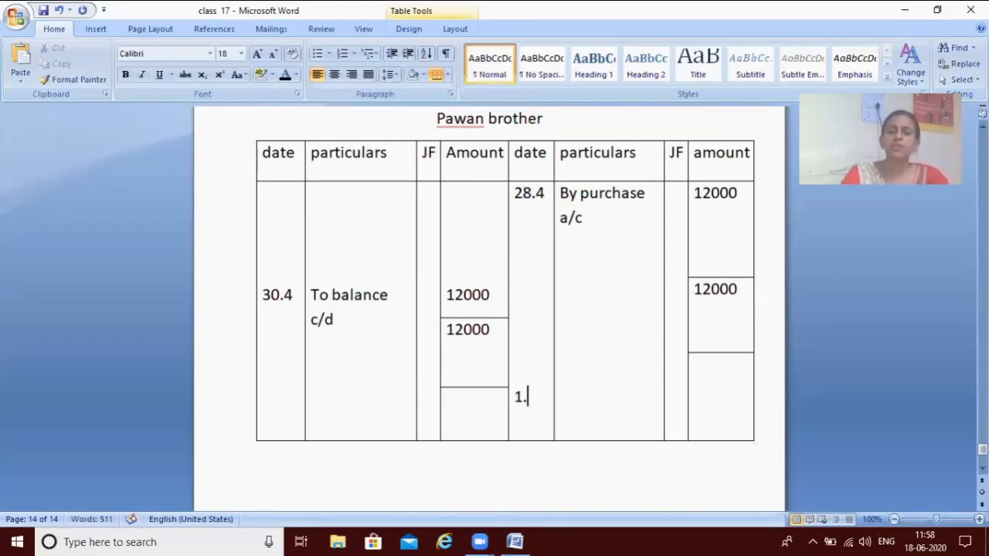
text(5)
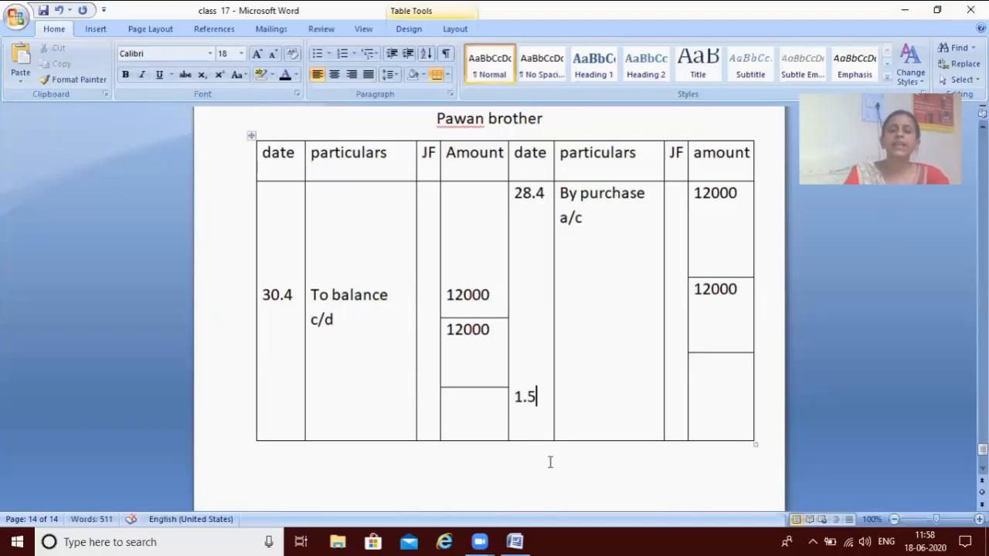
click(573, 409)
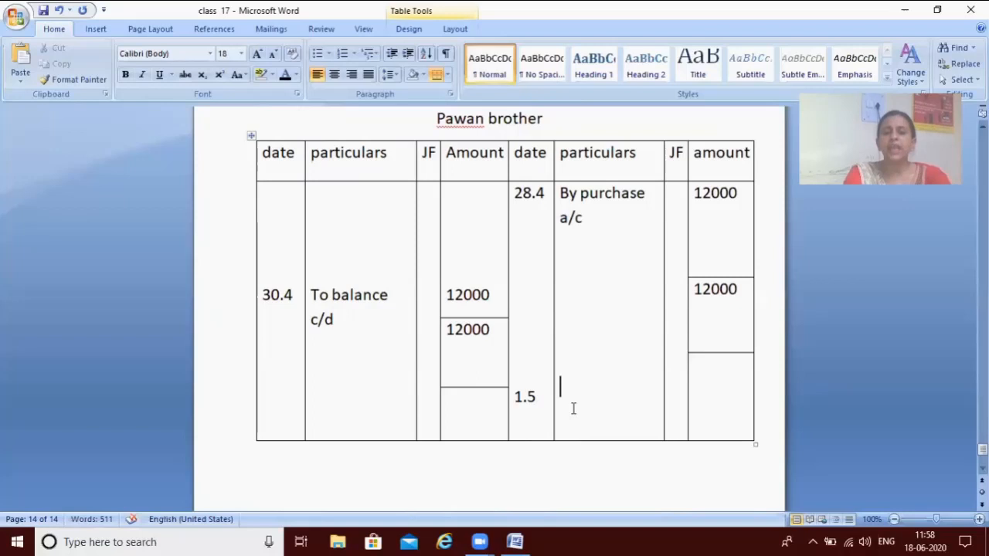
click(577, 218)
text(y)
key(BackSpace)
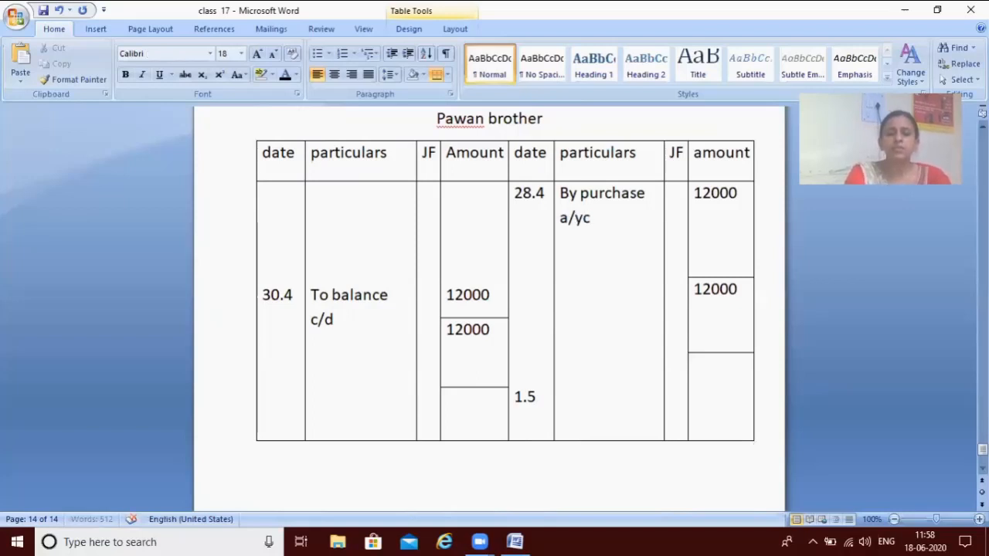
key(BackSpace)
key(ctrl+End)
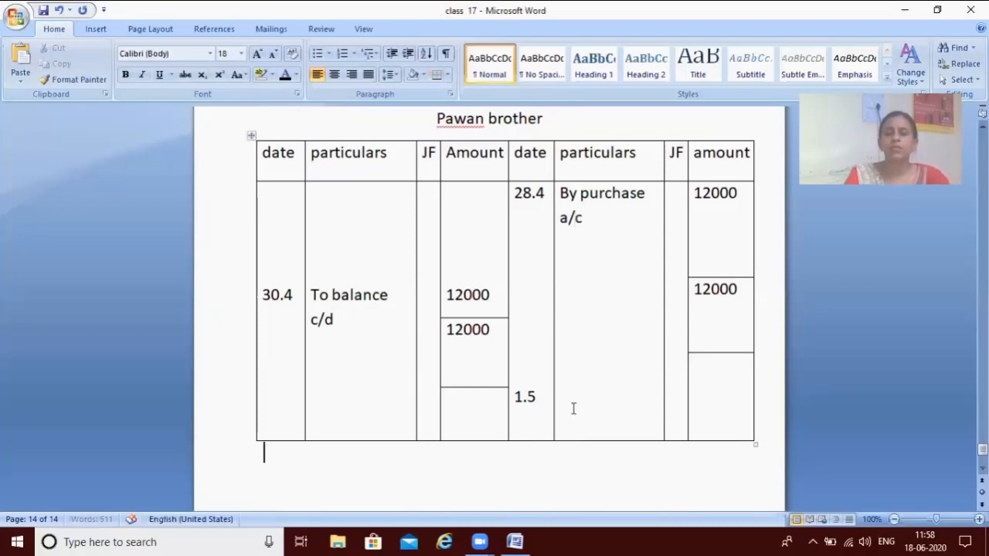
- Complete the 1.5 credit entry in the supplier's account with particulars "By balance b/d" and amount 12000
click(571, 407)
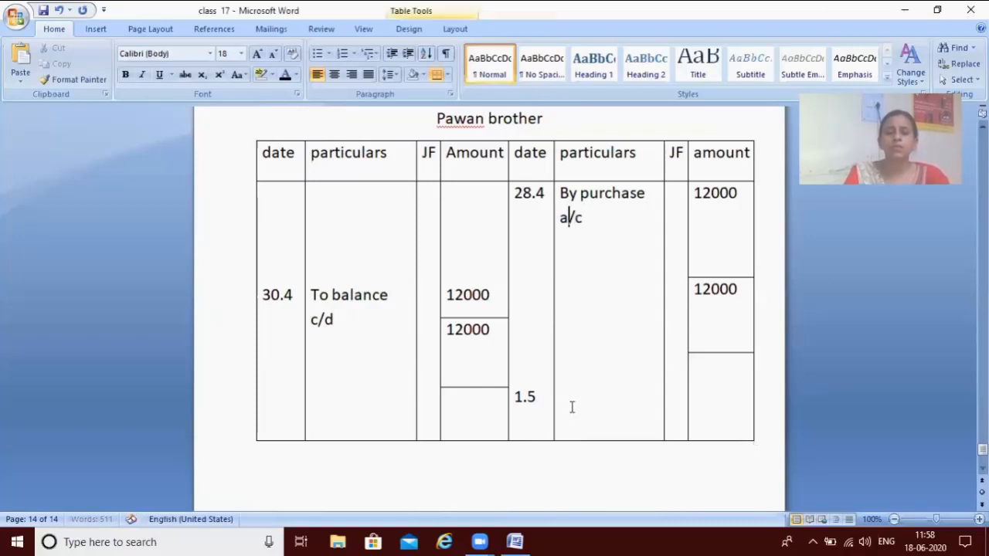
text(by balan)
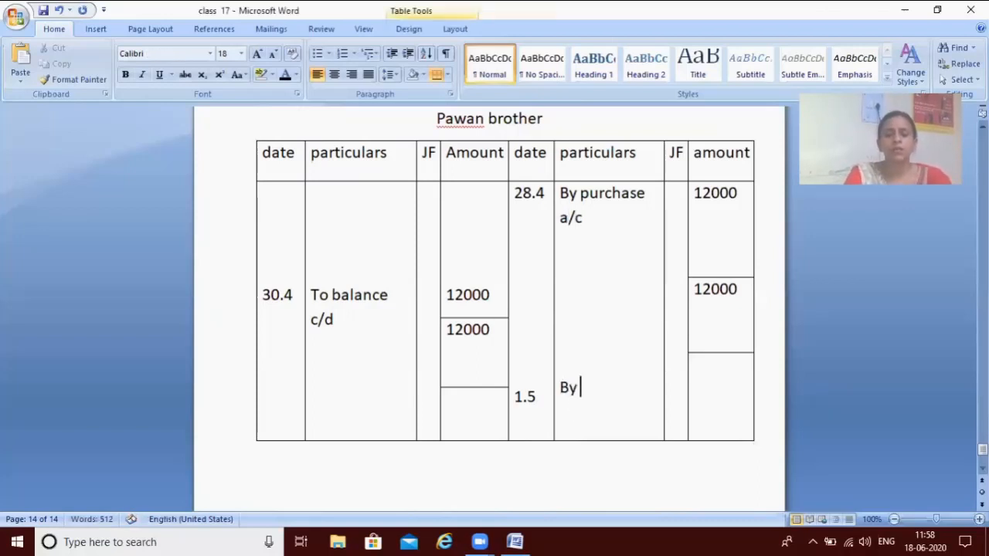
text(ce)
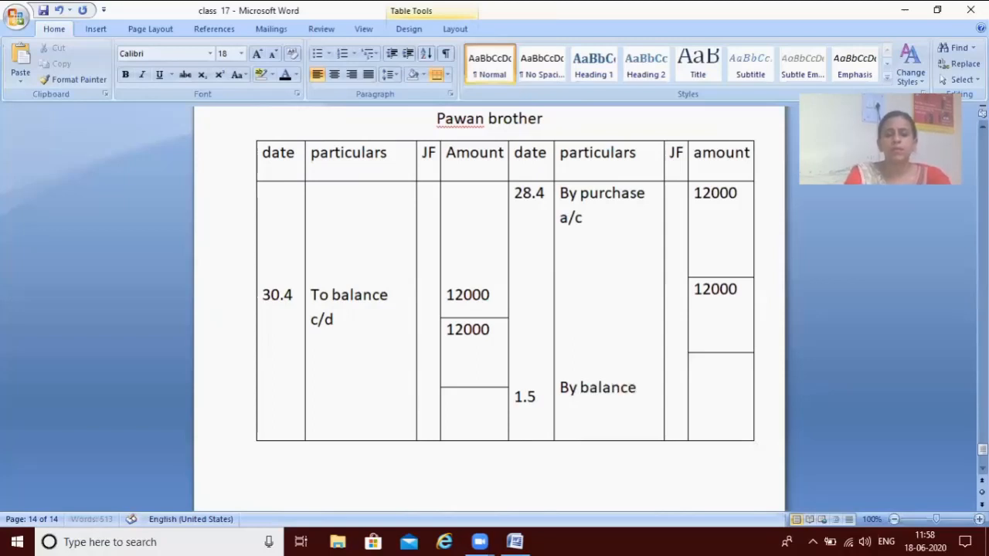
text( b/d)
click(720, 409)
key(Return)
text(12000)
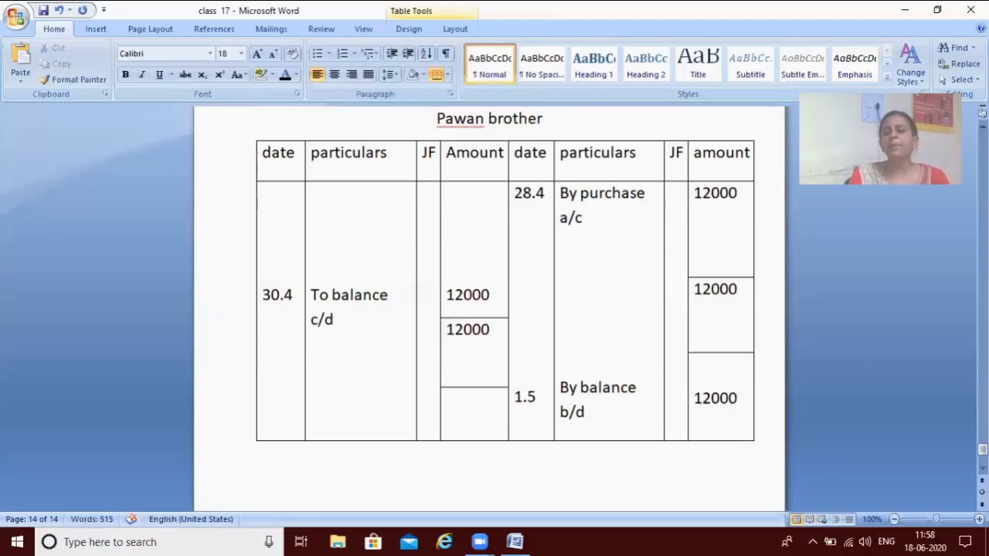
- Review the balanced ledger accounts backwards from page 14 to Capital a/c at the start of the document
key(Up)
key(Up)
key(Up)
key(Up)
key(Up)
key(Up)
key(Up)
key(Up)
key(Up)
key(Up)
key(Up)
key(Up)
key(Up)
key(Up)
key(Up)
key(Up)
key(Up)
key(Up)
key(Up)
key(Up)
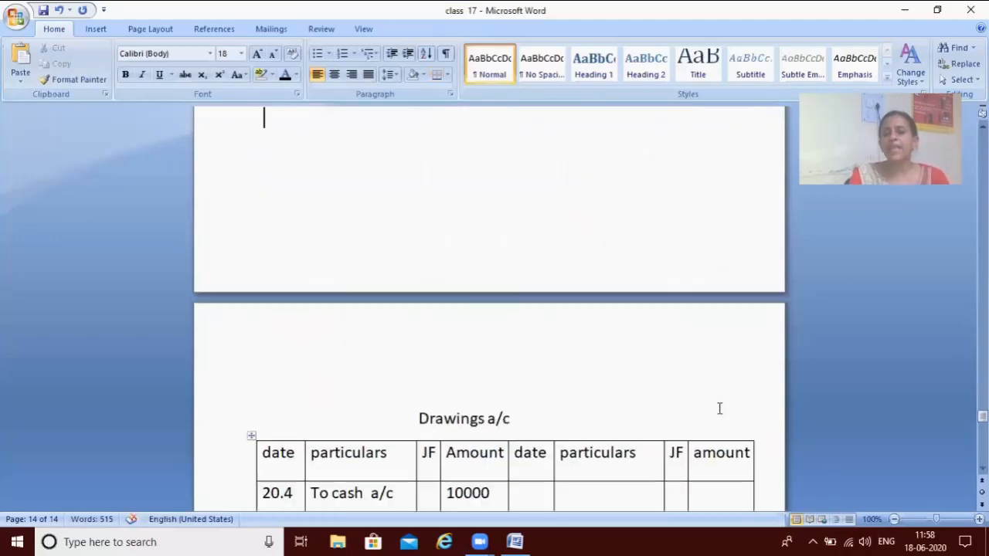
key(Up)
key(Up)
key(Up)
key(Up)
key(Up)
key(Up)
key(Up)
key(Up)
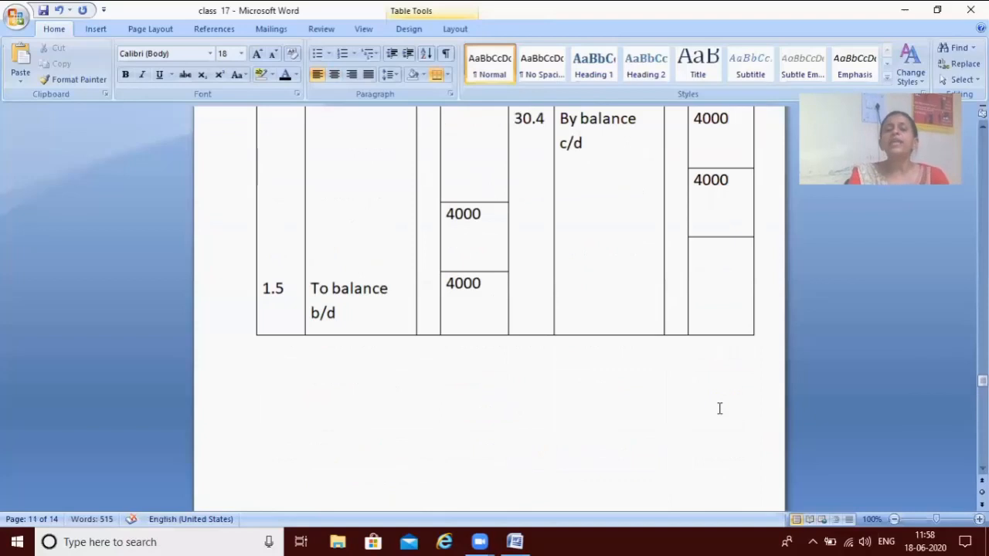
key(Up)
key(Up)
key(Up)
key(Up)
key(Up)
key(Up)
key(Up)
key(Up)
key(Up)
key(Up)
key(Up)
key(Up)
key(Up)
key(Up)
key(Up)
key(Up)
key(Up)
key(Up)
key(Up)
key(Up)
key(Up)
key(Up)
key(Up)
key(Up)
key(Up)
key(Up)
key(Up)
key(Up)
key(Up)
key(Up)
key(Up)
key(Up)
key(Up)
key(Up)
key(Up)
key(Up)
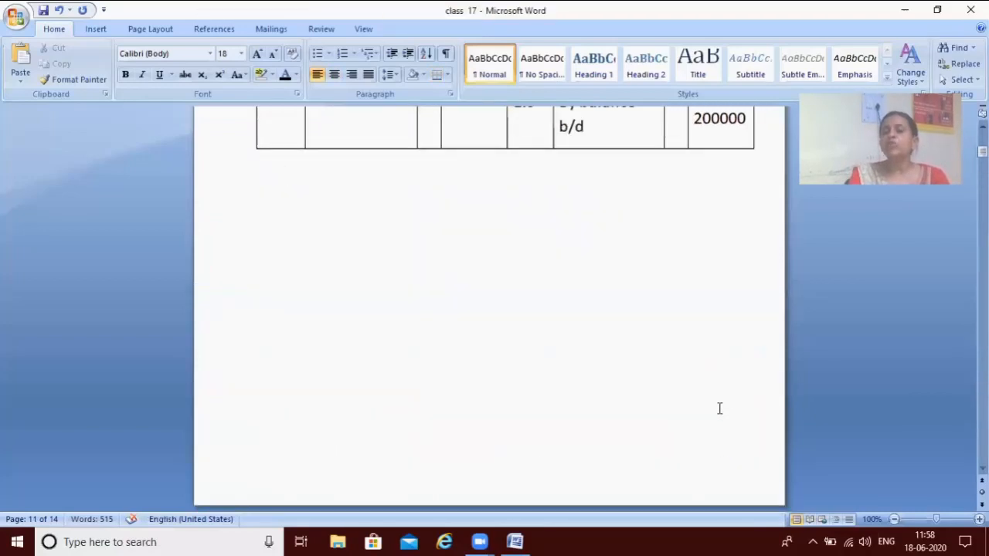
key(ctrl+Home)
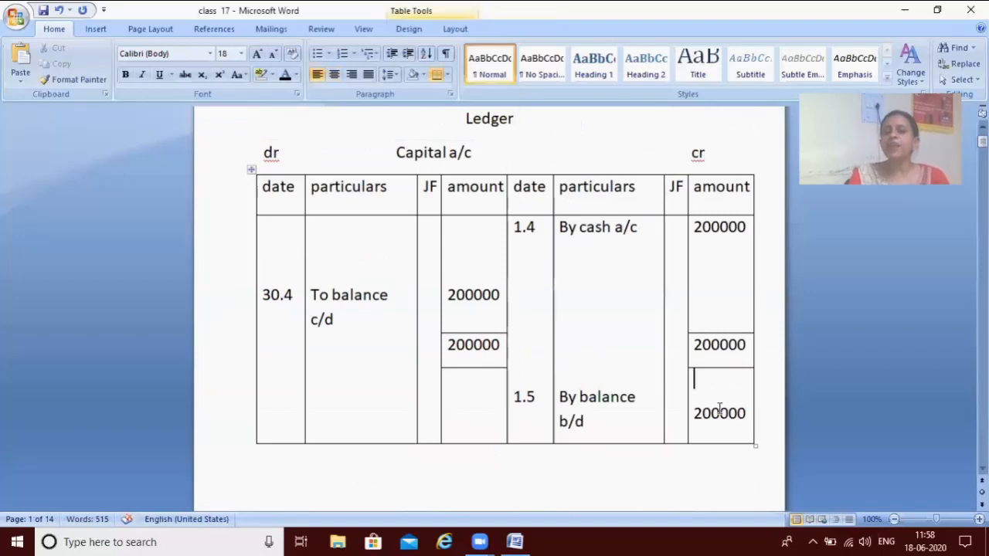
- Review the balanced ledger accounts forwards from Capital a/c to the supplier's account on page 14
key(Down)
key(Down)
key(Down)
key(Down)
key(Down)
key(Down)
key(Down)
key(Down)
key(Down)
key(Down)
key(Down)
key(Down)
key(Down)
key(Down)
key(Down)
key(Down)
key(Down)
key(Down)
key(Down)
key(Down)
key(Down)
key(Down)
key(Down)
key(Down)
key(Down)
key(Down)
key(Down)
key(Down)
key(Down)
key(Down)
key(Down)
key(Down)
key(Down)
key(Down)
key(Down)
key(Down)
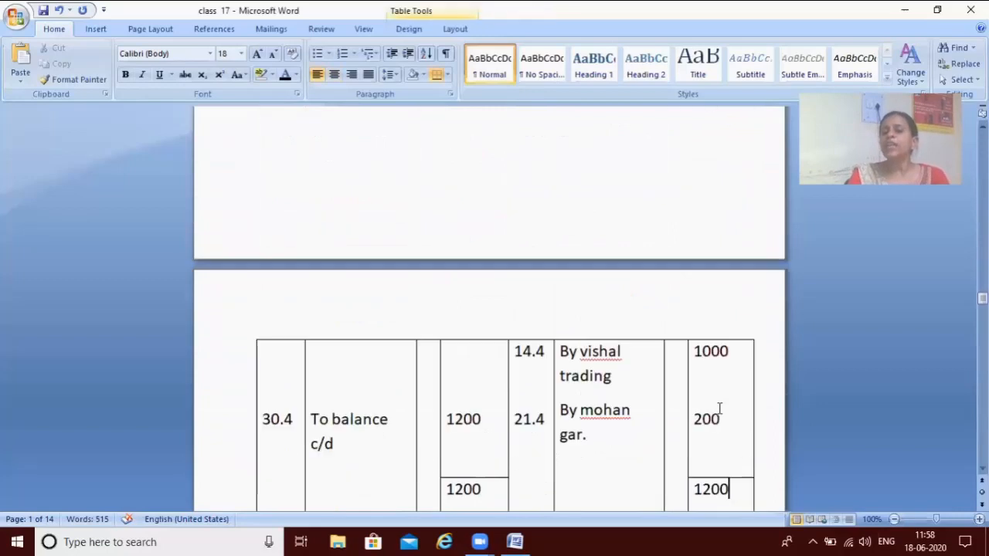
key(Down)
key(Down)
key(Down)
key(Down)
key(Down)
key(Down)
key(Down)
key(Down)
key(Down)
key(Down)
key(Down)
key(Down)
key(Down)
key(Down)
key(Down)
key(Down)
key(Down)
key(Down)
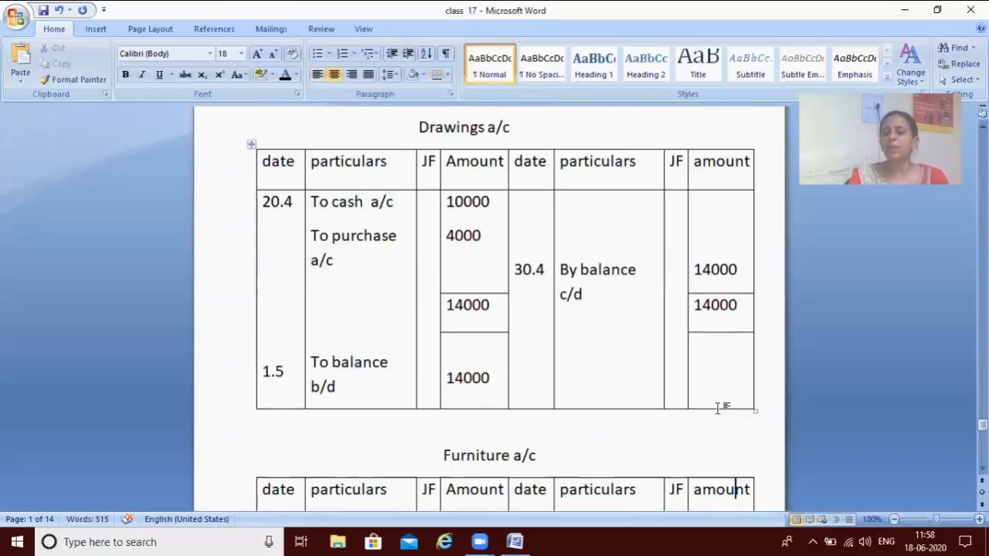
key(Down)
key(Down)
key(Down)
key(Down)
key(Down)
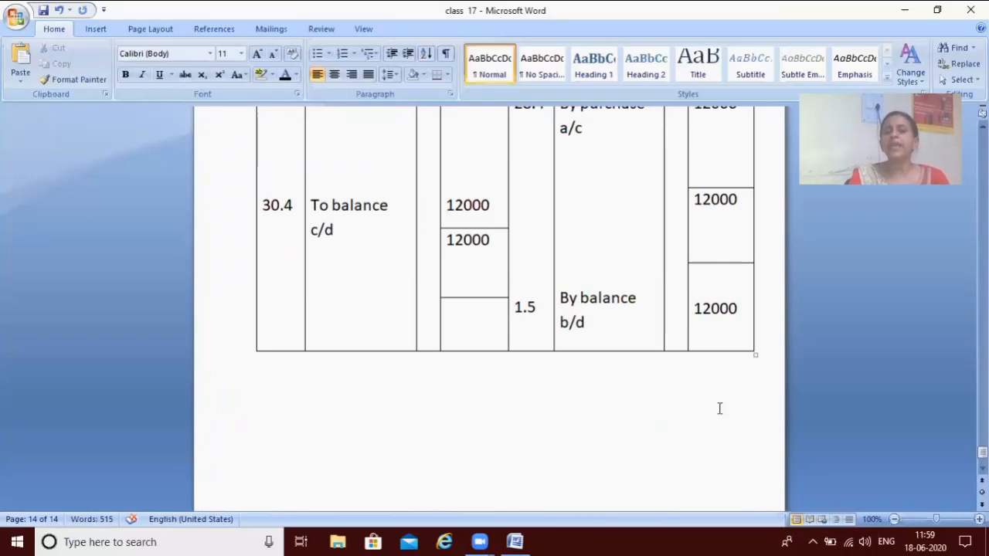
- Create a new blank document and set its first line to centred alignment with font size 20
key(ctrl+n)
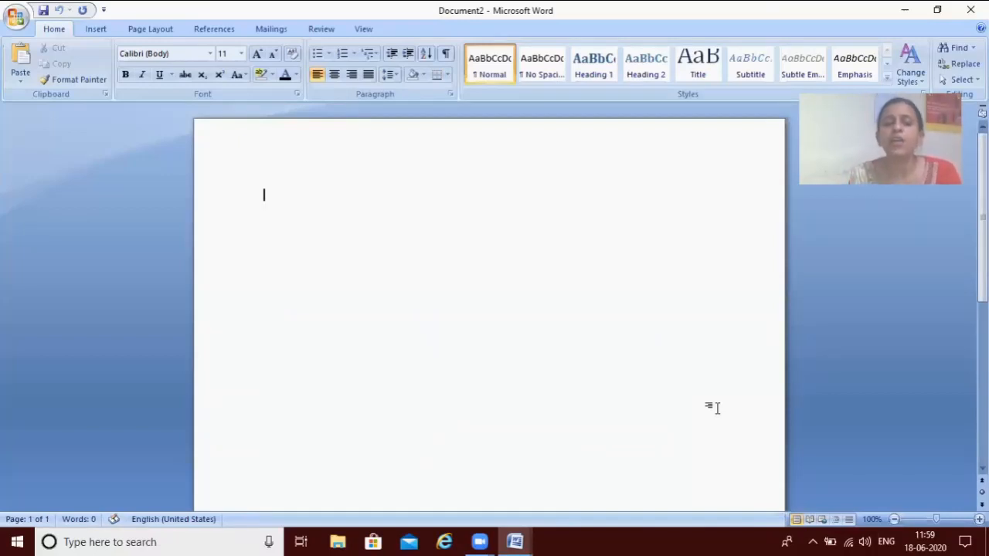
key(ctrl+e)
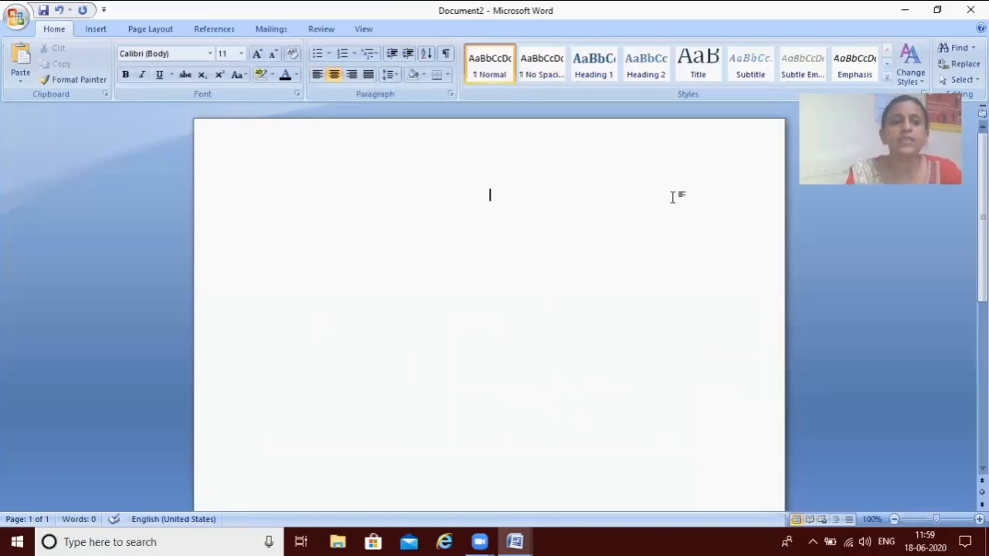
click(241, 53)
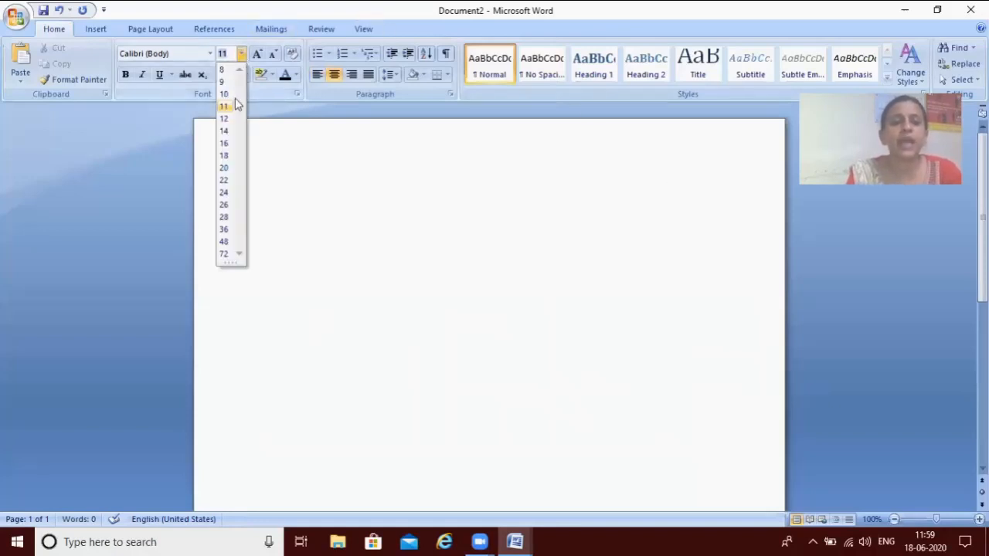
click(224, 168)
- Write the two-line heading "Trail balance" and "As on 31.3.2019" in the new document
text(ail )
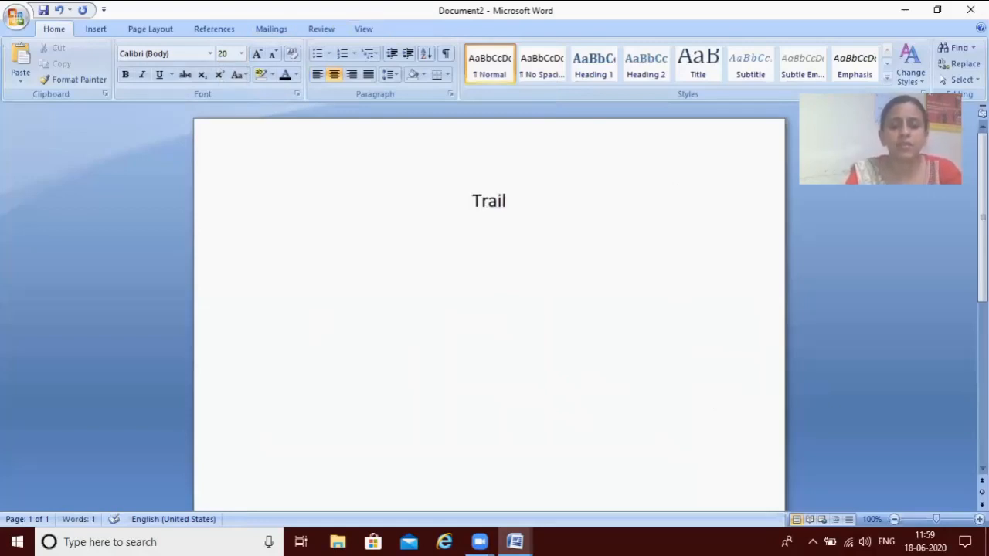
text(balance)
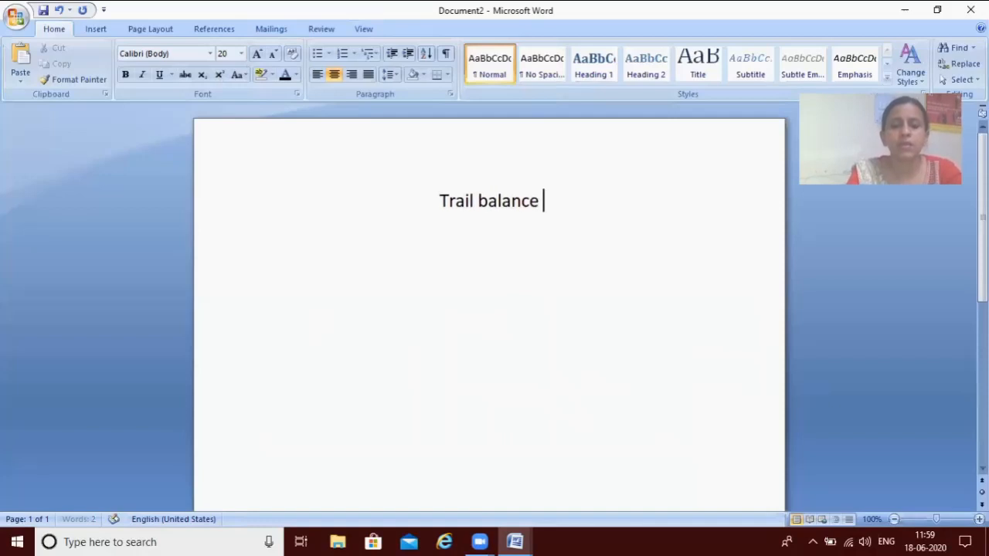
key(Return)
text(As on)
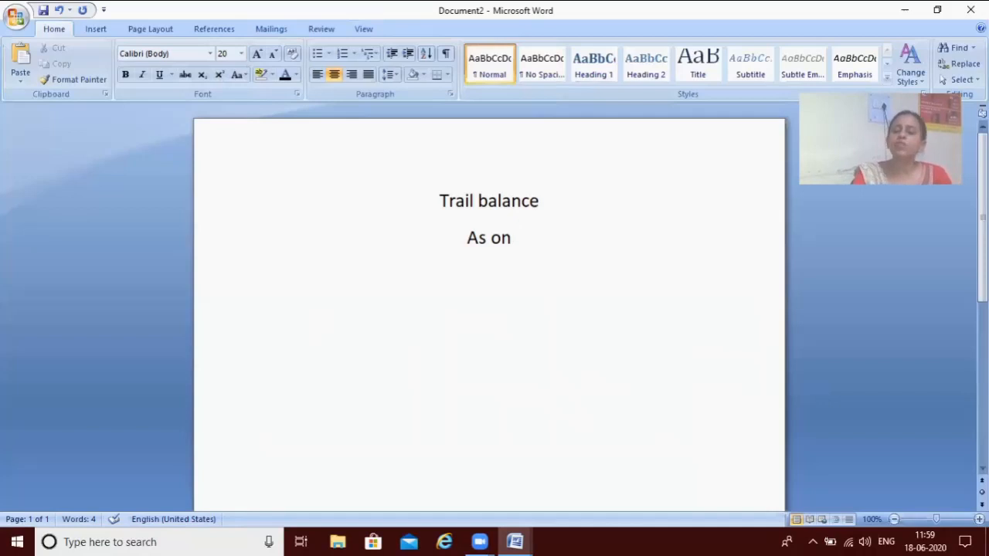
text(3)
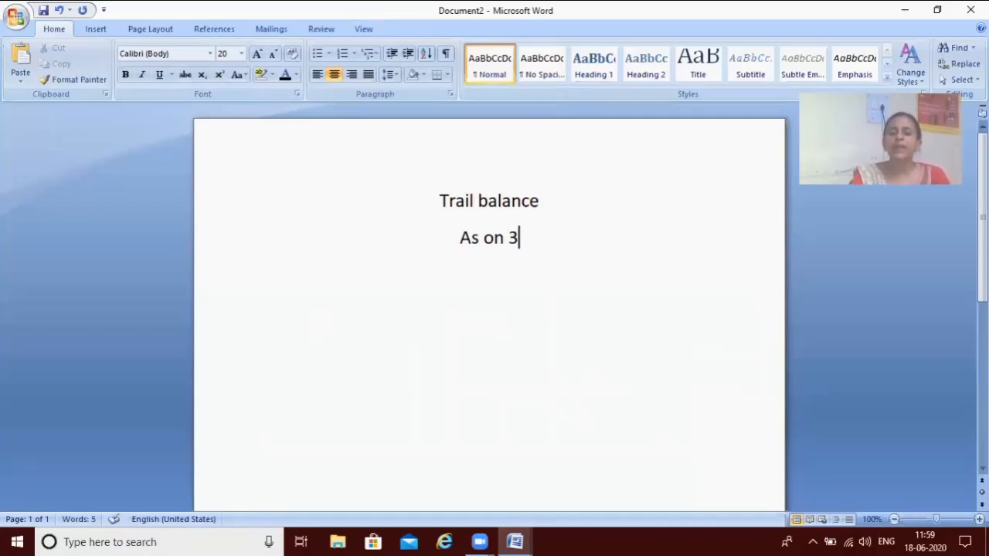
text(1.3.)
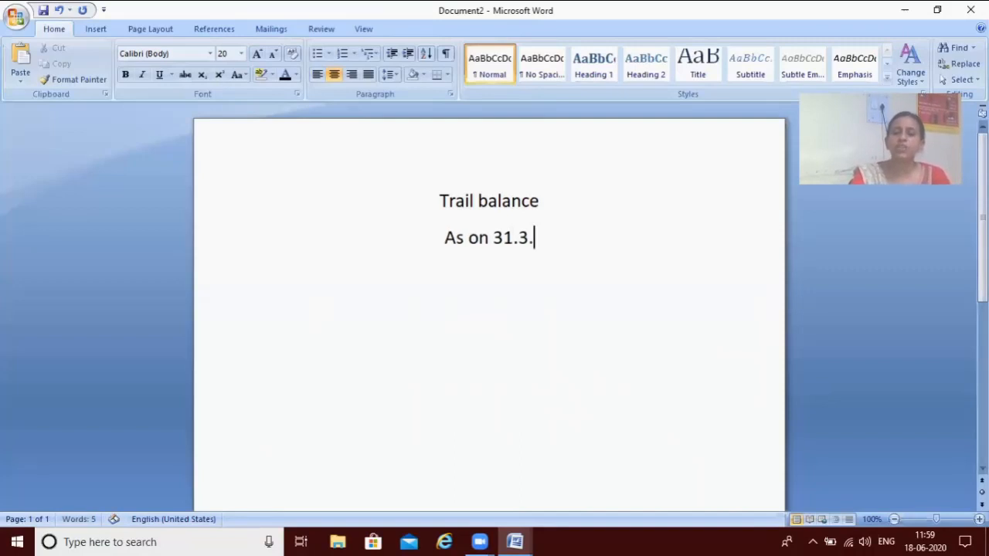
text(21)
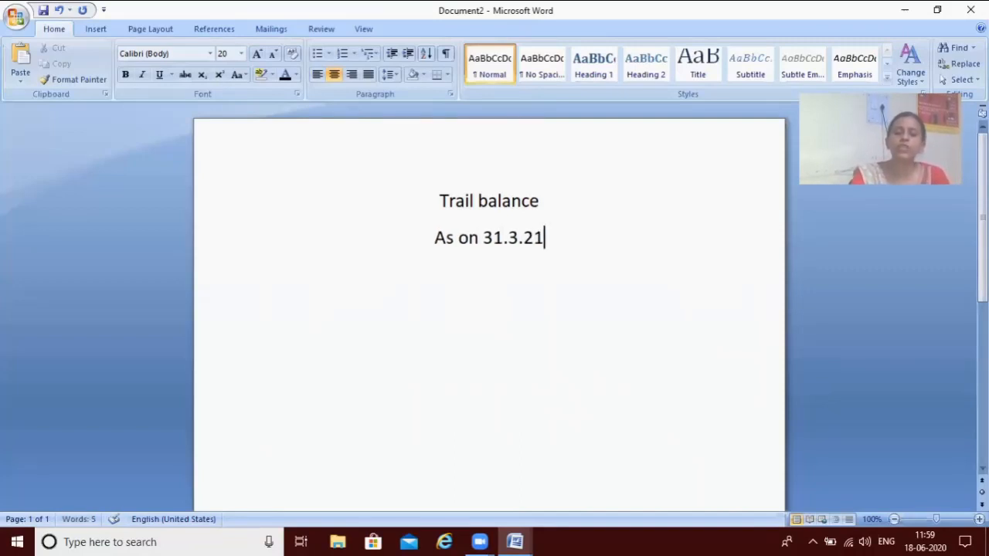
key(BackSpace)
text(019)
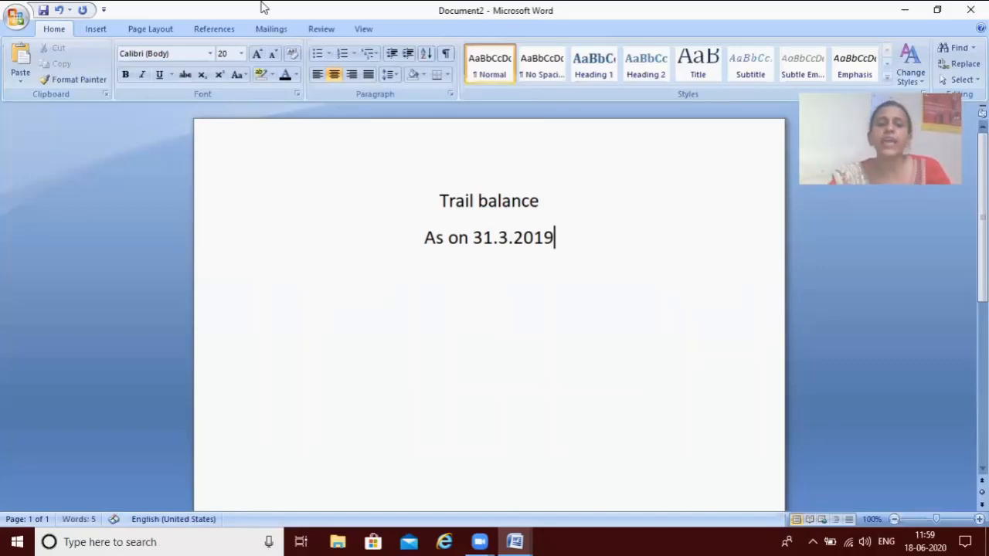
- Draw the outer frame of a table across the page width below the trial balance heading
click(98, 31)
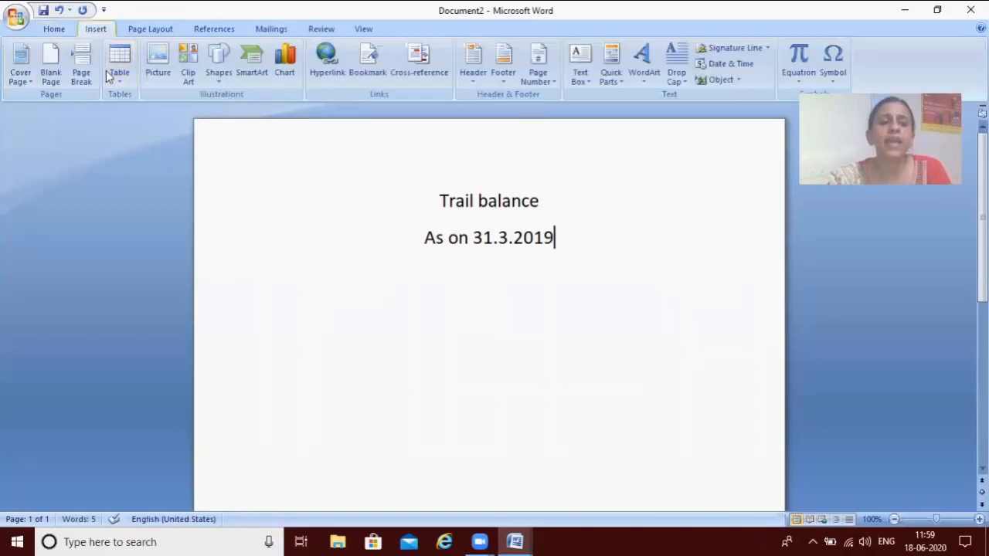
click(124, 81)
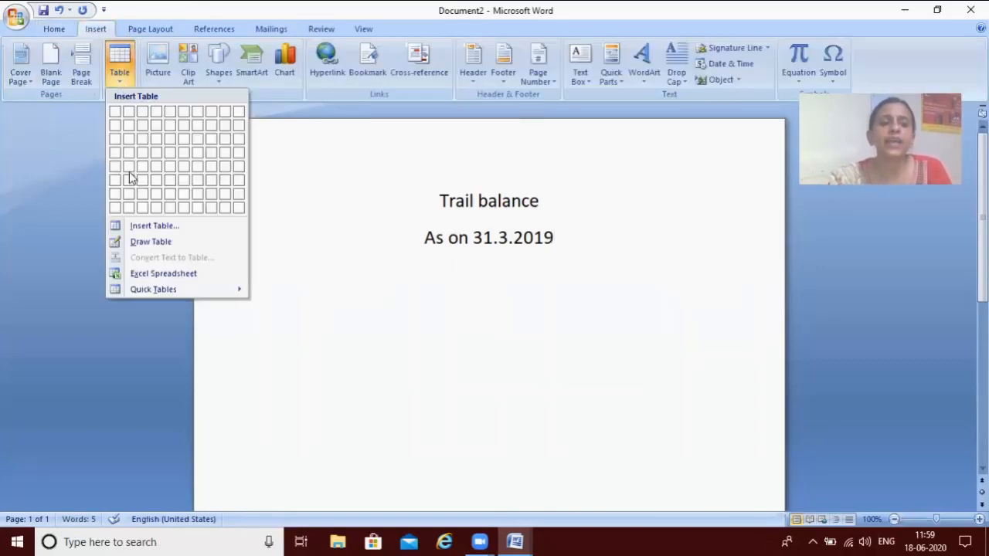
click(139, 243)
mouse_move(264, 276)
mouse_down()
mouse_move(384, 402)
mouse_move(641, 492)
mouse_move(751, 512)
mouse_move(747, 407)
mouse_up()
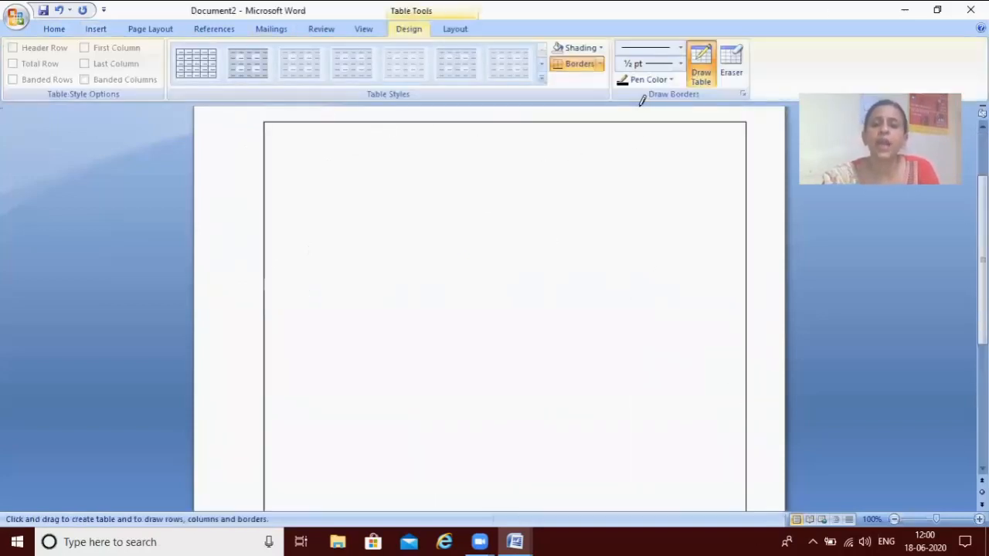
- Divide the table frame with two vertical lines into one wide first column and two narrow amount columns
drag(652, 121, 640, 300)
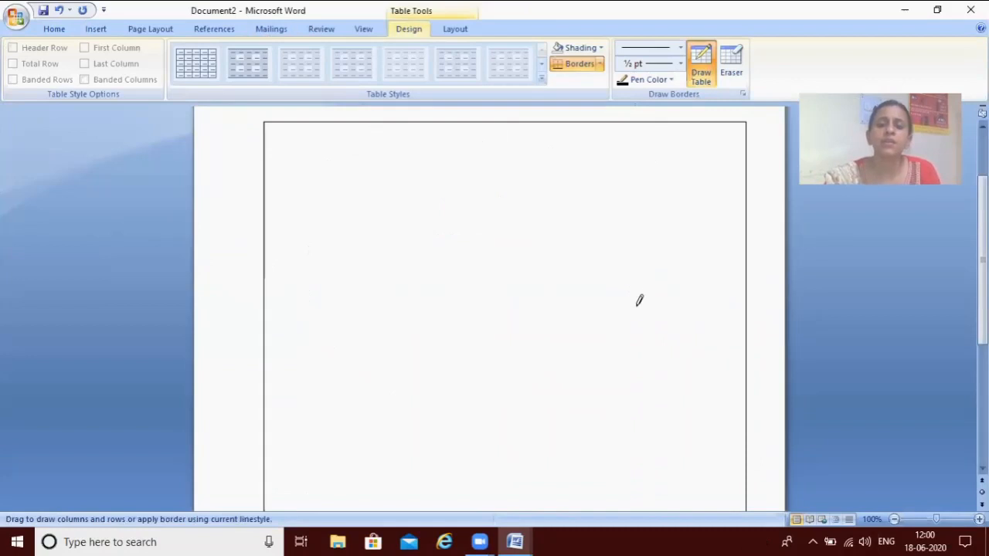
mouse_move(571, 115)
mouse_down()
mouse_move(548, 263)
mouse_move(562, 425)
mouse_up()
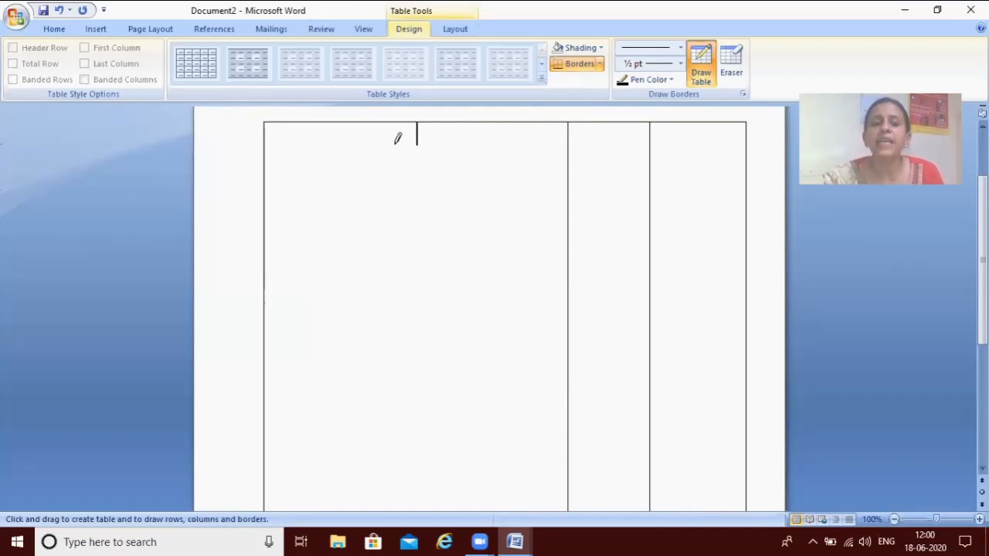
key(Escape)
- Head the first column "particulars" and the second column "Amount" with "dr" on a second line
text(pa)
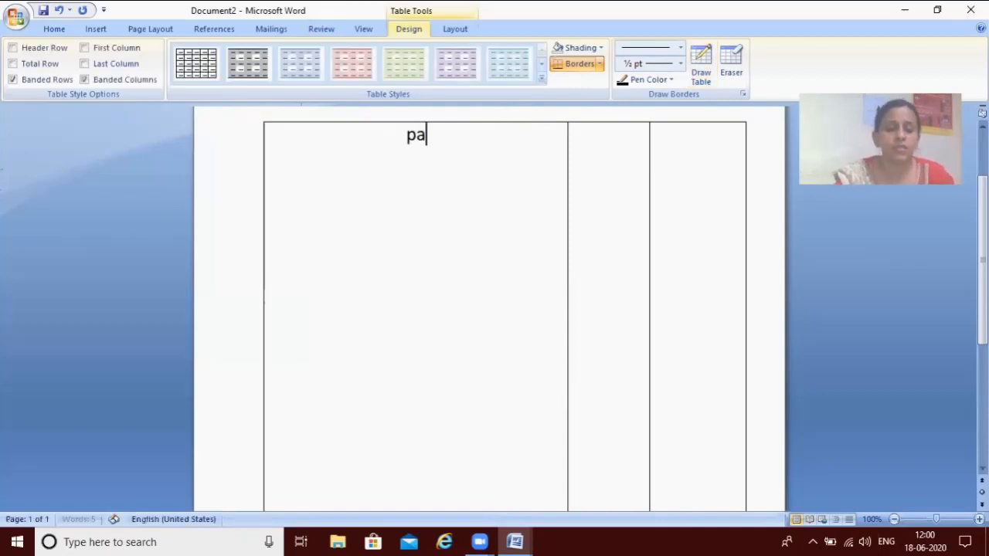
text(rticulars)
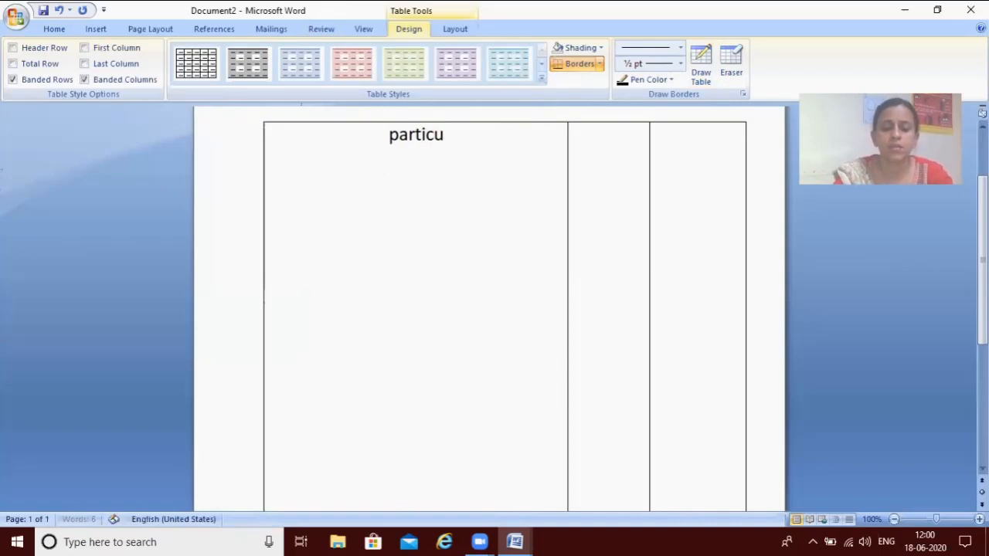
click(605, 140)
text(amount)
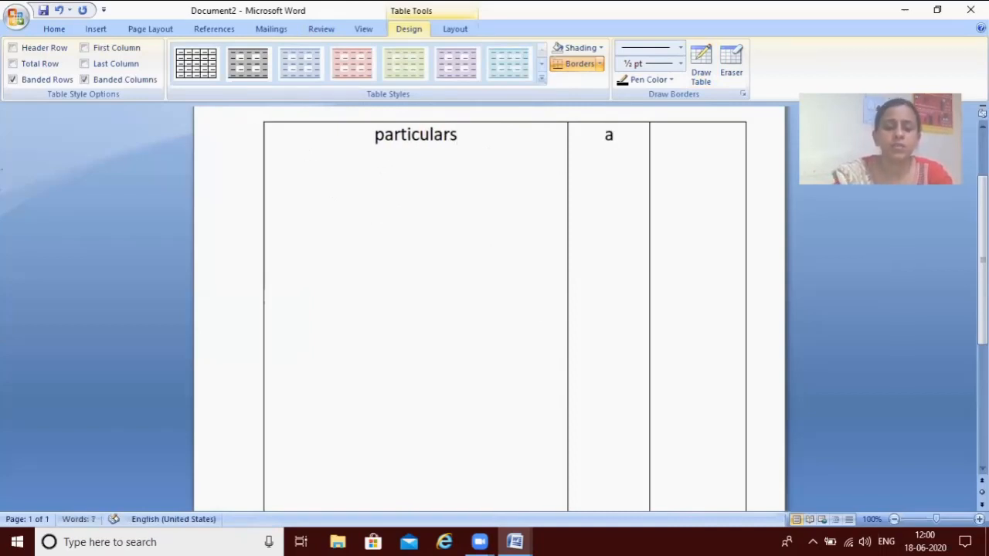
key(Return)
text(dr )
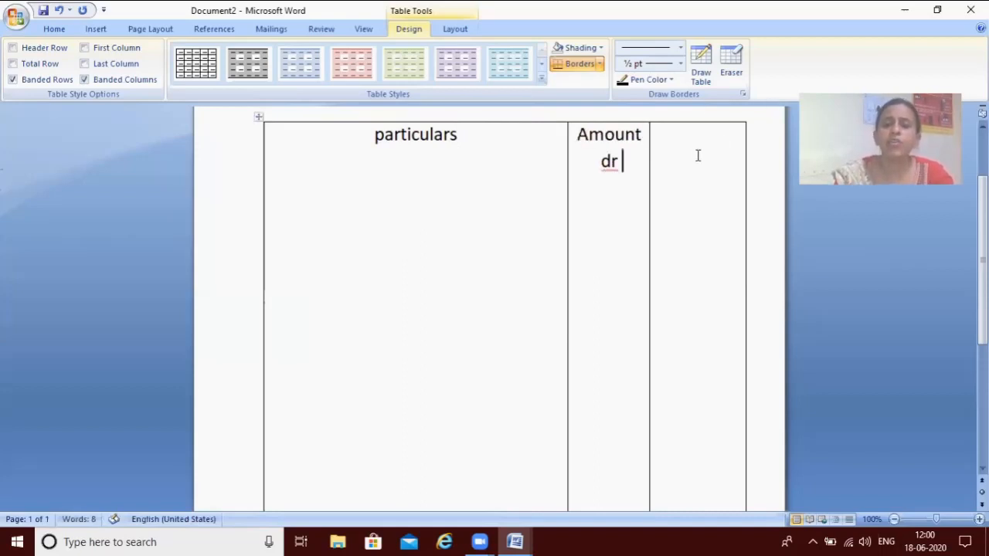
- Head the third column "Amount" with "cr" on a separate line below it
text(amo)
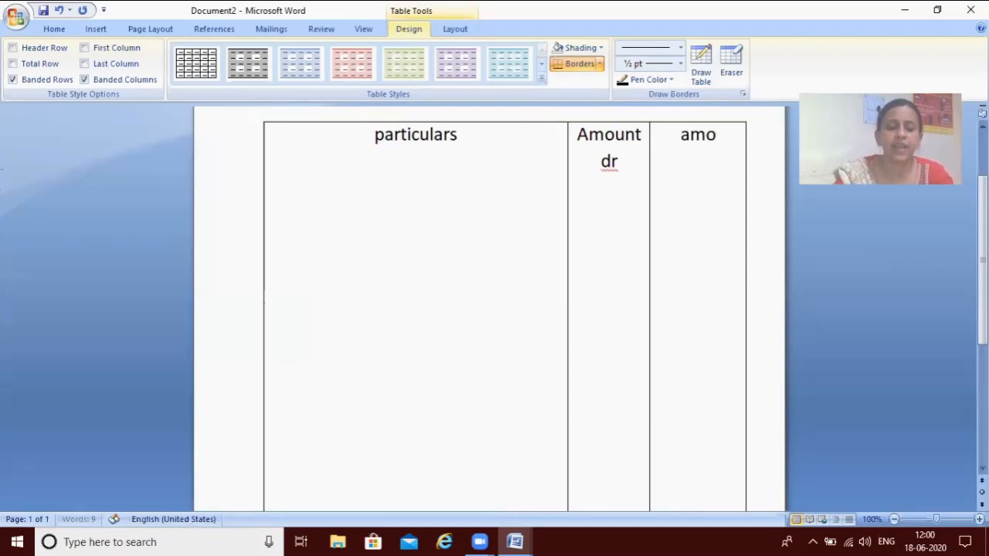
text(unt c)
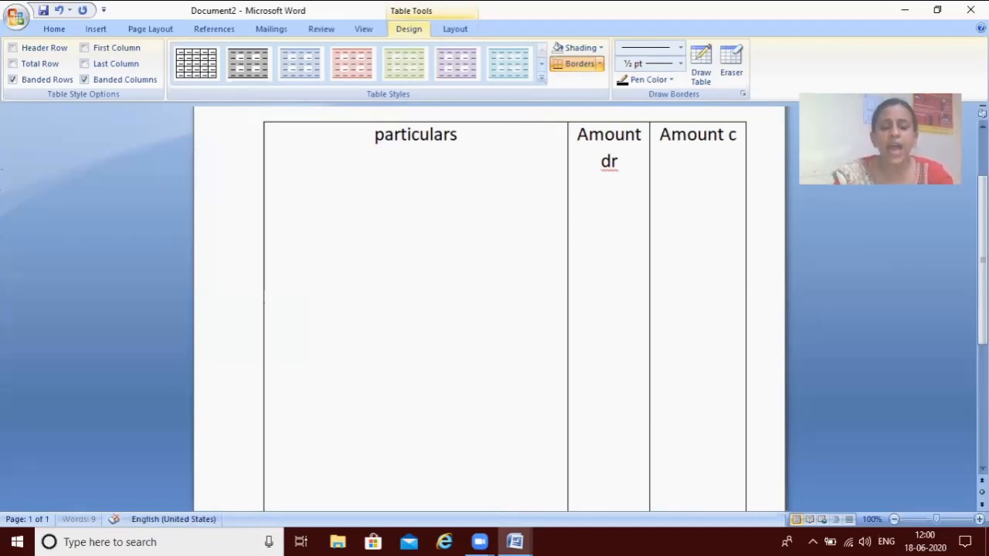
text(r)
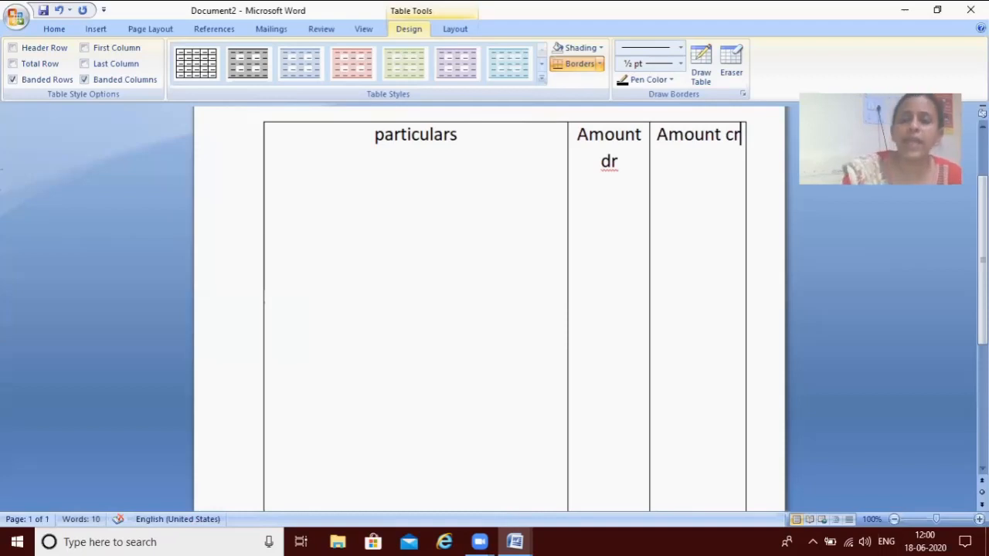
key(BackSpace)
key(BackSpace)
key(Return)
text(v)
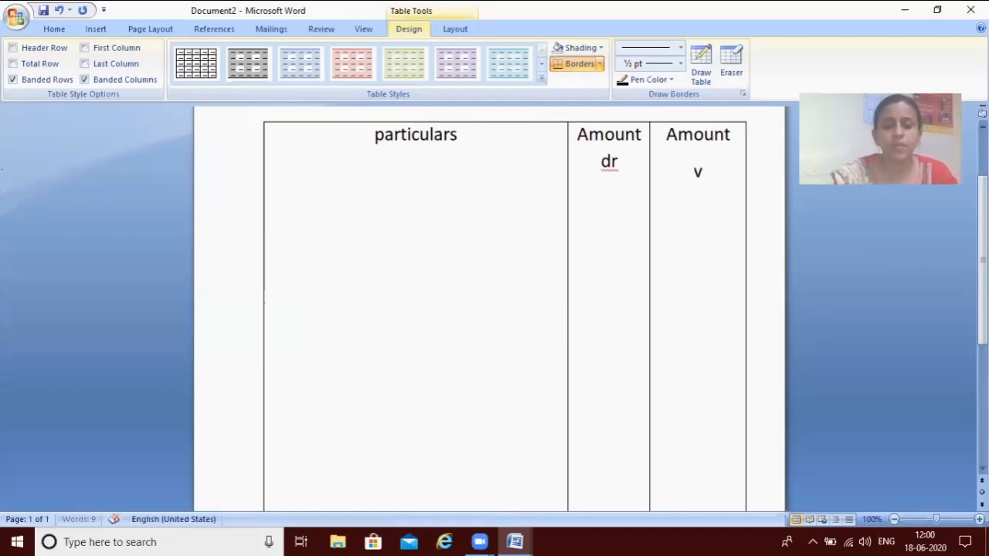